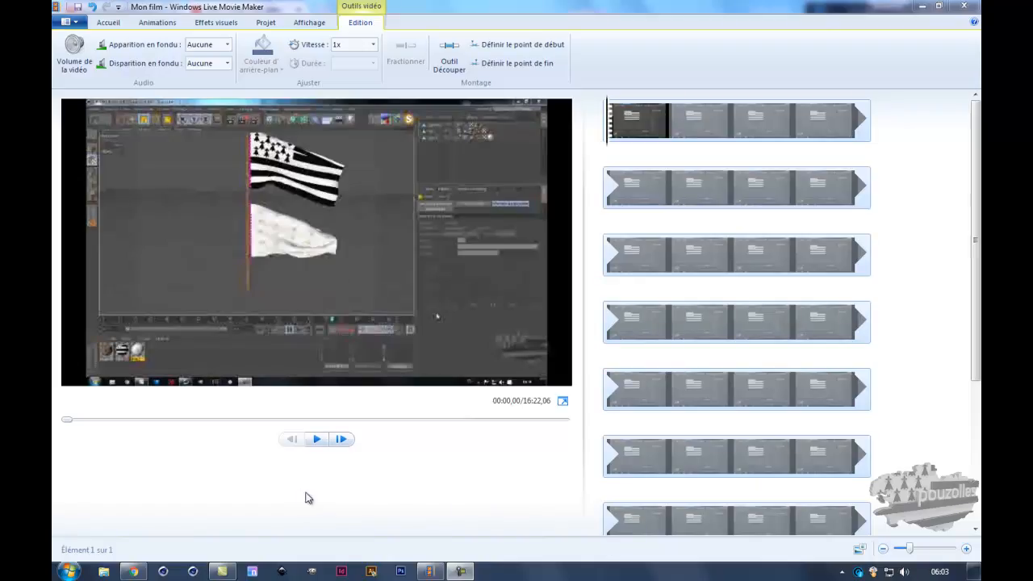
Show the YouTube video "tuto windows live movie maker partie 1" in Chrome past its ad, and return to Windows Live Movie Maker.
{"action": "left_click", "coordinate": [133, 571]}
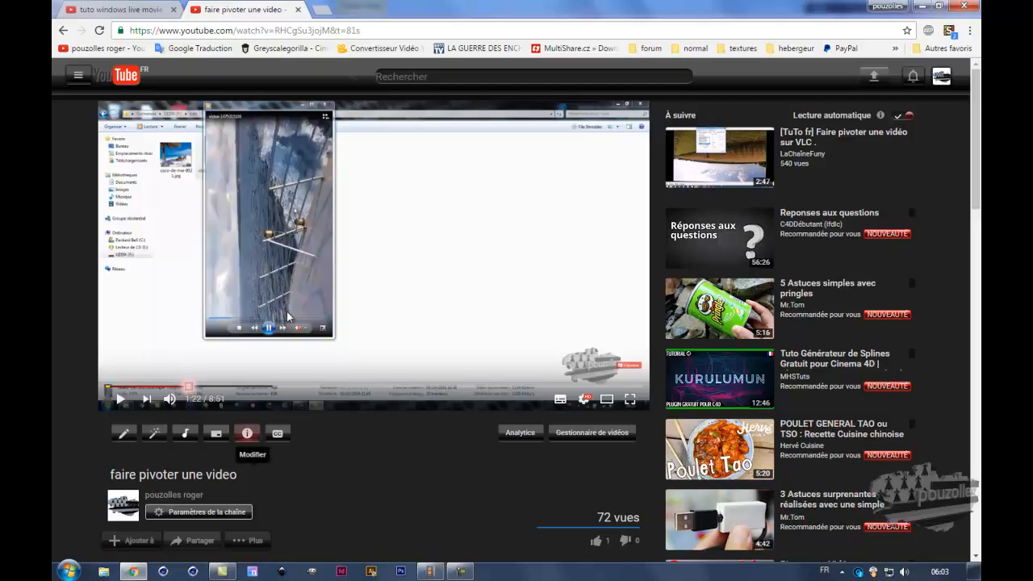
{"action": "left_click", "coordinate": [139, 11]}
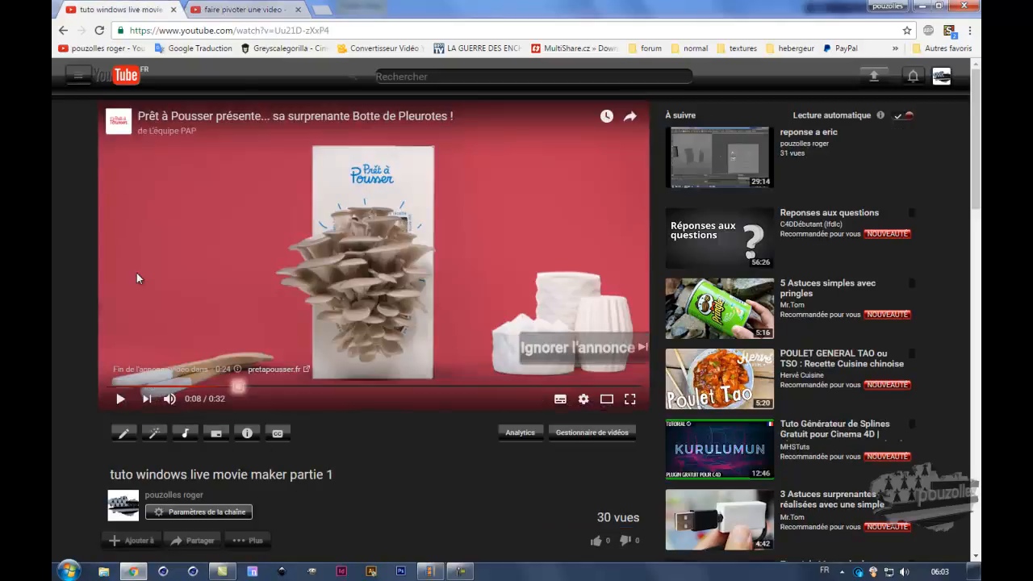
{"action": "left_click", "coordinate": [575, 351]}
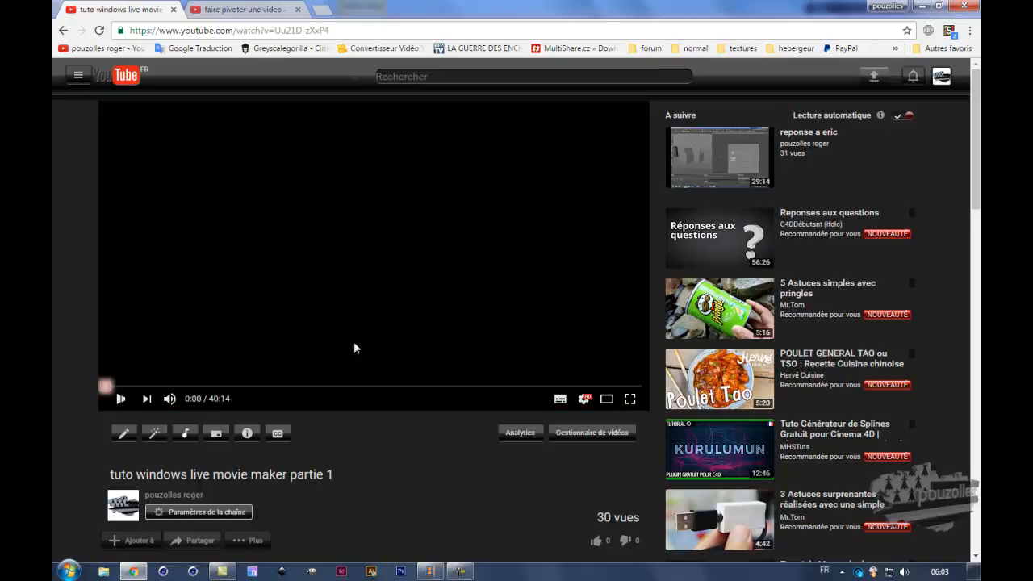
{"action": "left_click", "coordinate": [122, 400]}
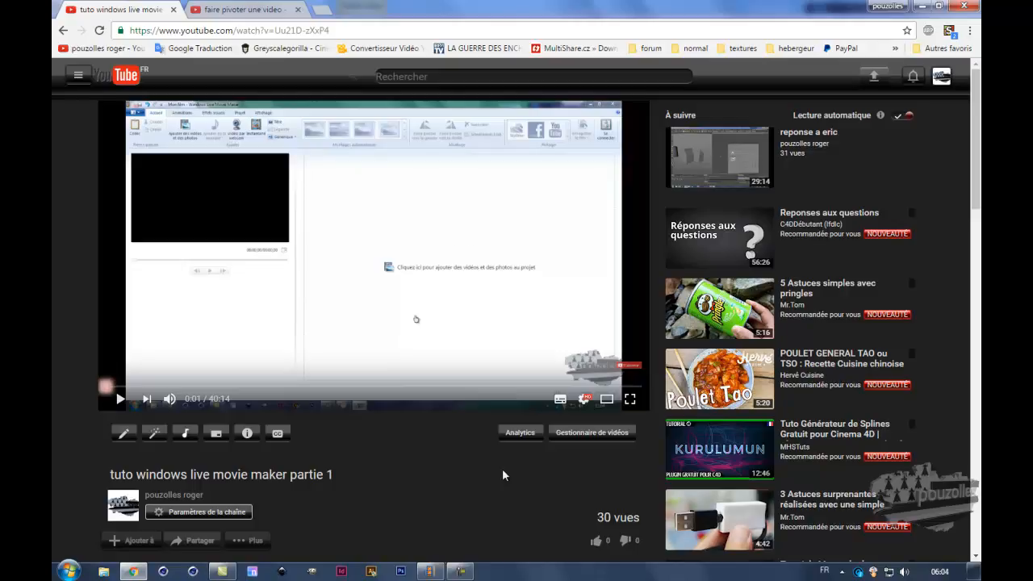
{"action": "left_click", "coordinate": [438, 575]}
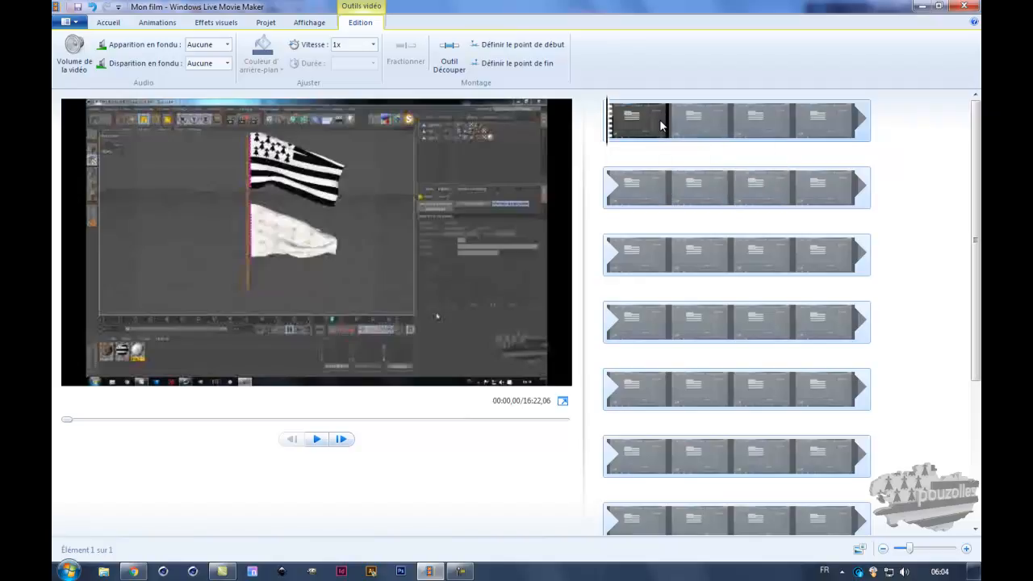
Split the flag tutorial clip at about 00:55,85 and select each of the two parts to check them.
{"action": "left_click", "coordinate": [615, 151]}
{"action": "left_click_drag", "start_coordinate": [618, 153], "coordinate": [602, 168]}
{"action": "left_click_drag", "start_coordinate": [610, 152], "coordinate": [740, 161]}
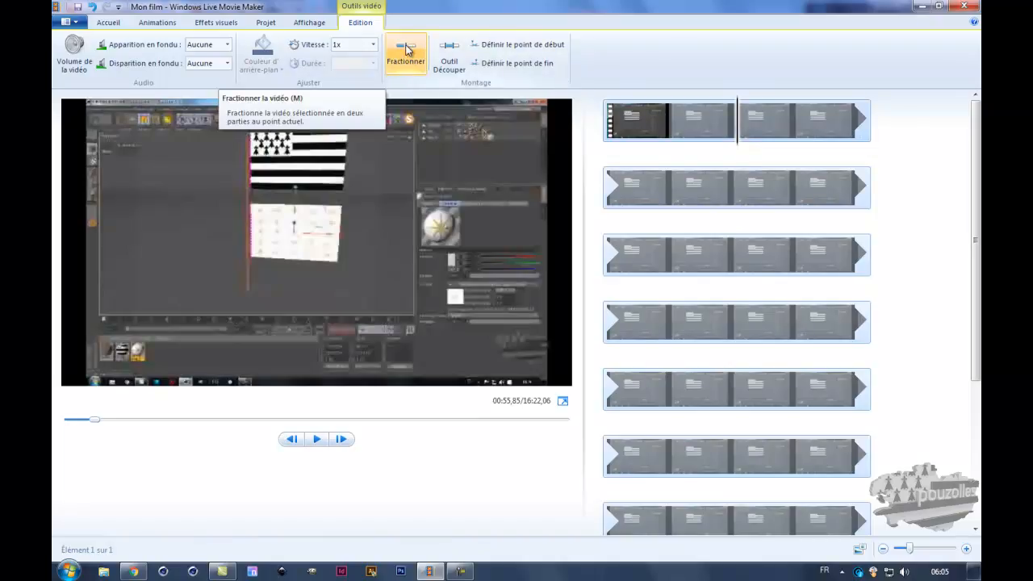
{"action": "left_click", "coordinate": [408, 50]}
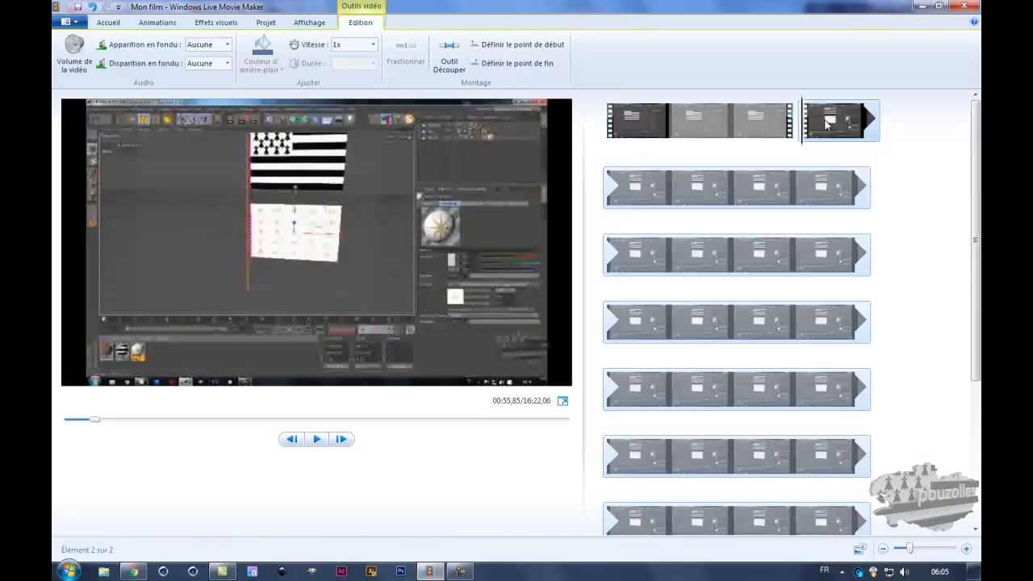
{"action": "left_click", "coordinate": [733, 121]}
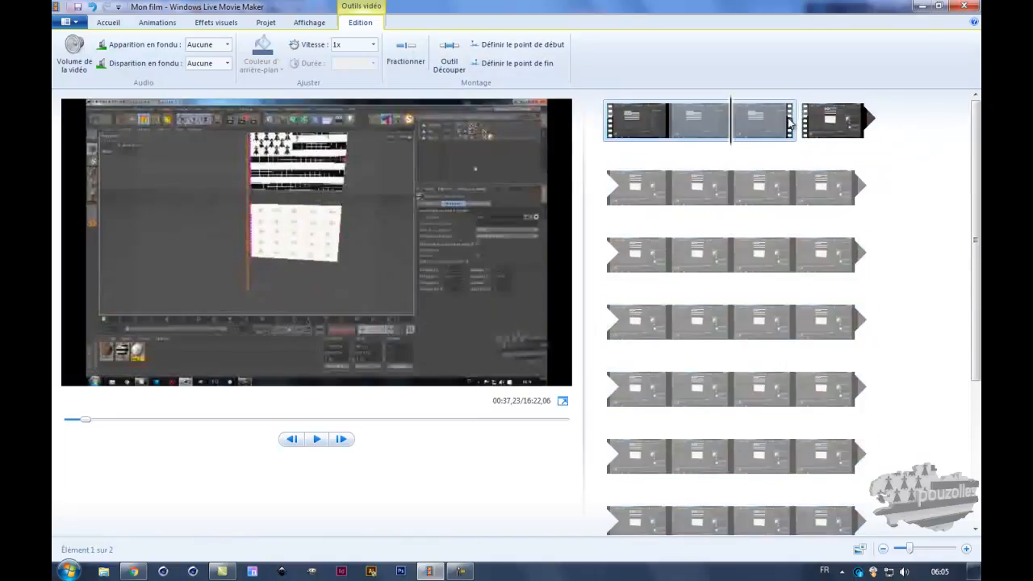
{"action": "left_click", "coordinate": [835, 121]}
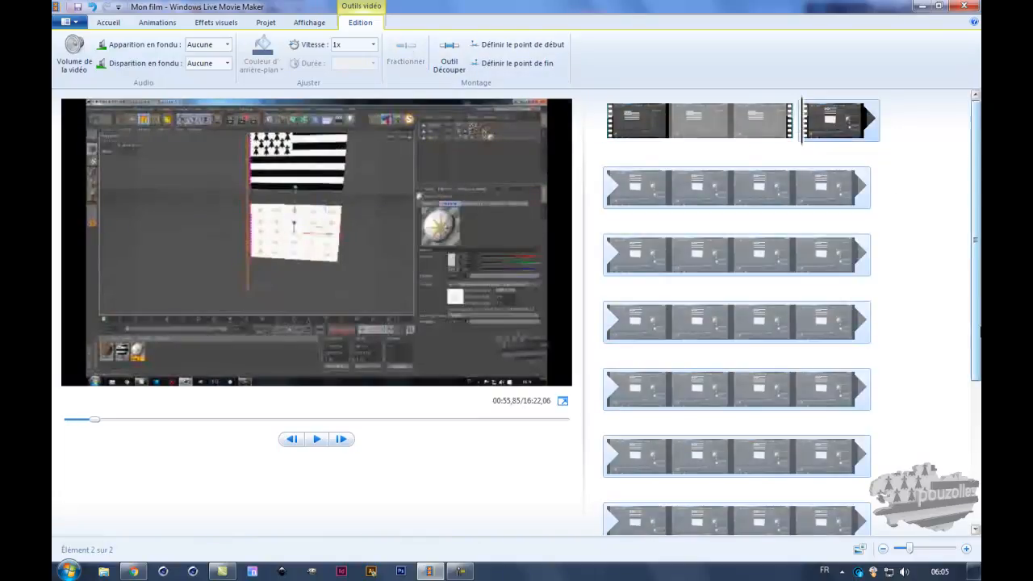
Split the second part at about 01:12,94 and delete the short middle segment.
{"action": "left_click_drag", "start_coordinate": [974, 346], "coordinate": [976, 238]}
{"action": "left_click_drag", "start_coordinate": [804, 152], "coordinate": [844, 155]}
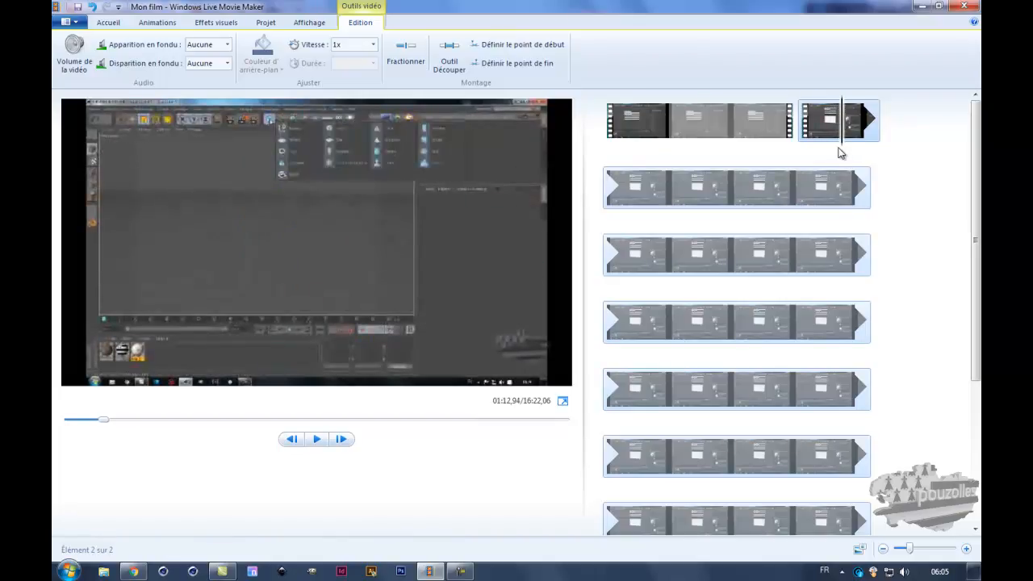
{"action": "left_click", "coordinate": [406, 53]}
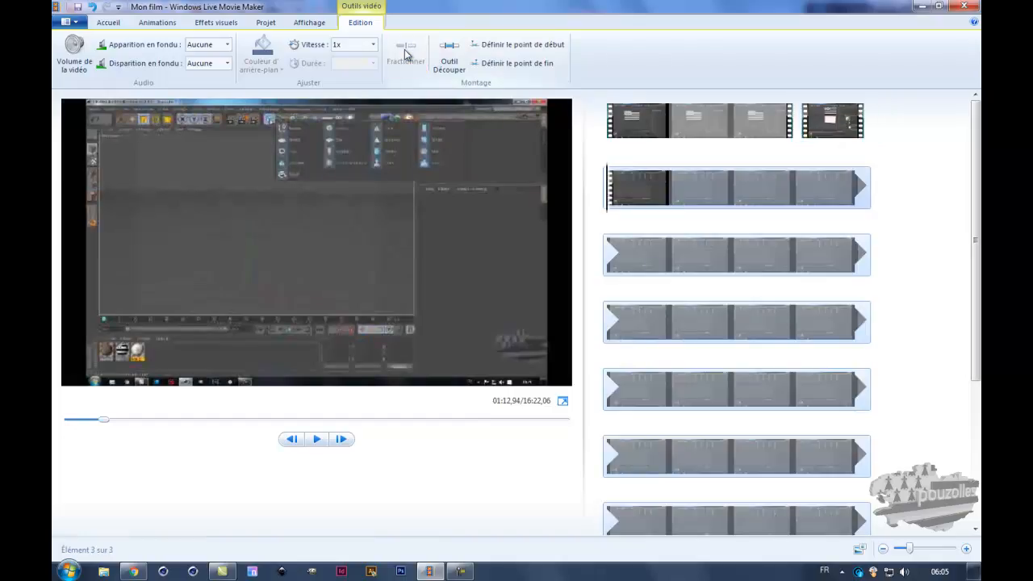
{"action": "left_click", "coordinate": [833, 121]}
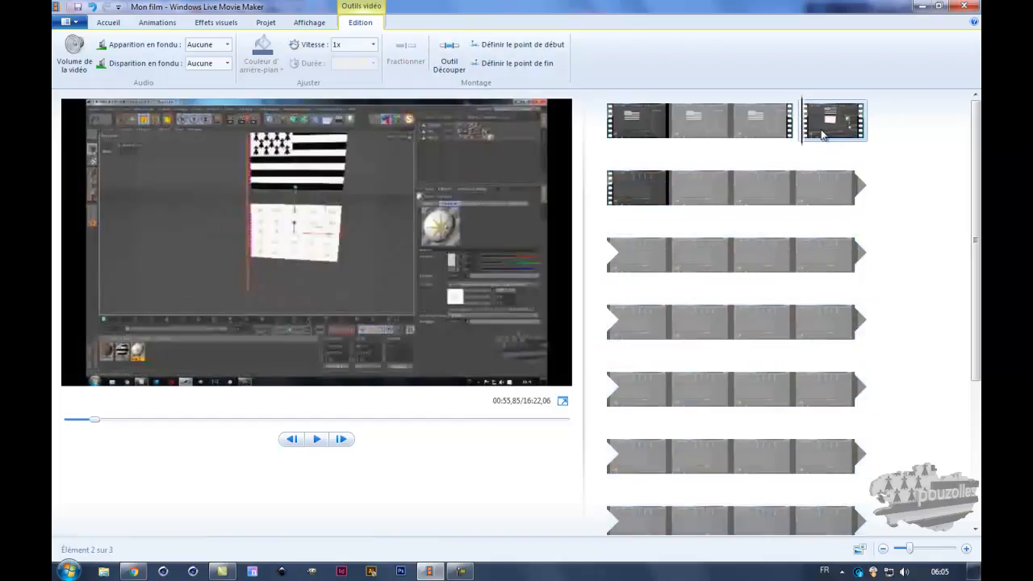
{"action": "mouse_move", "coordinate": [815, 120]}
{"action": "key", "text": "Delete"}
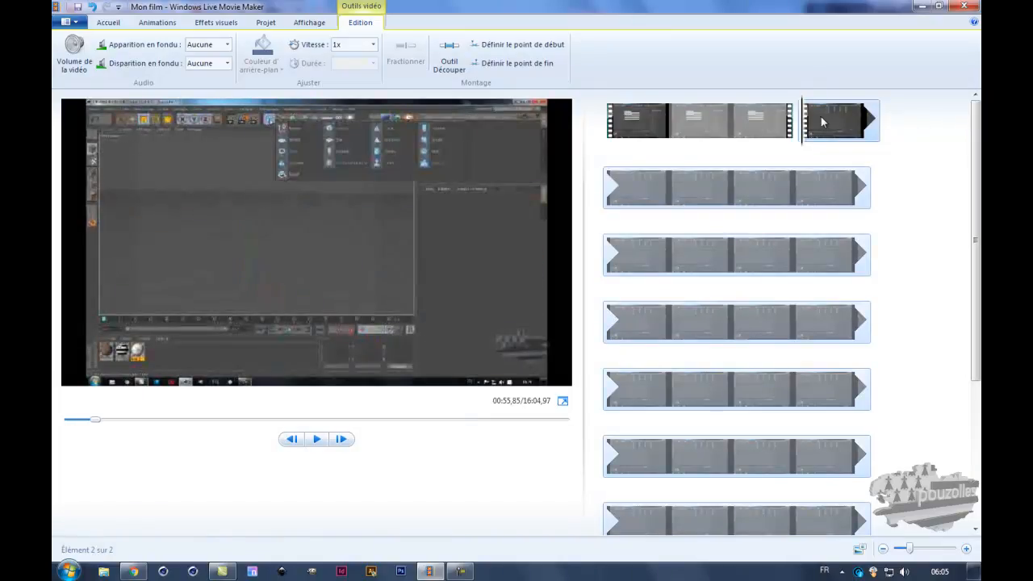
Play the film across the cut, starting just before the end of the first clip at about 00:53,72.
{"action": "left_click", "coordinate": [731, 121]}
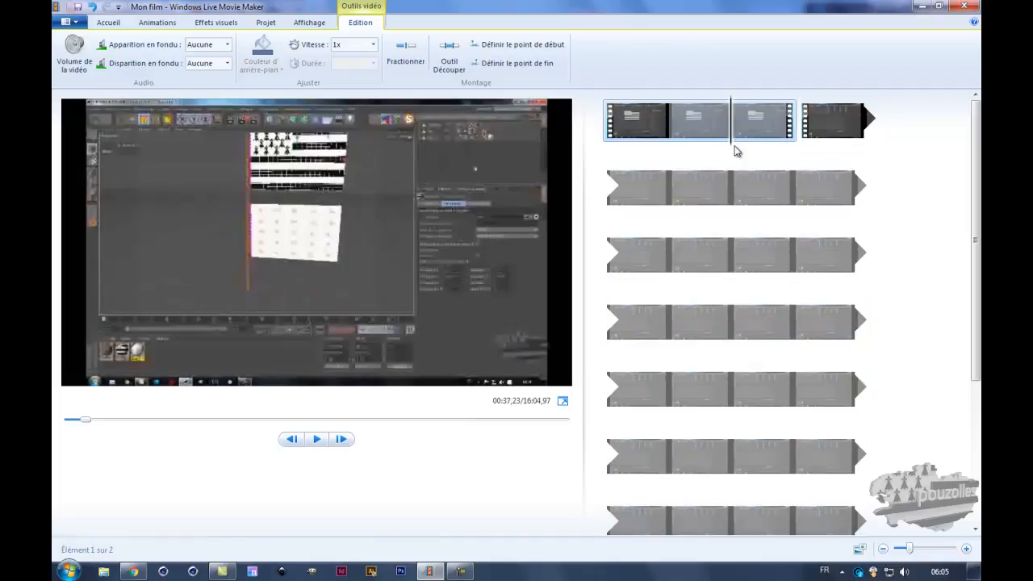
{"action": "left_click_drag", "start_coordinate": [732, 150], "coordinate": [787, 156]}
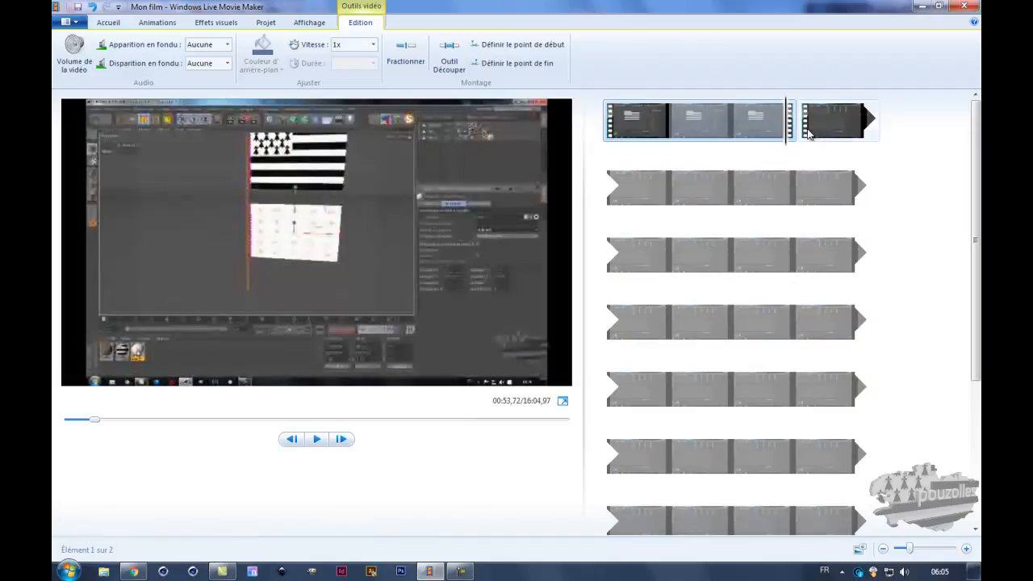
{"action": "left_click", "coordinate": [319, 441]}
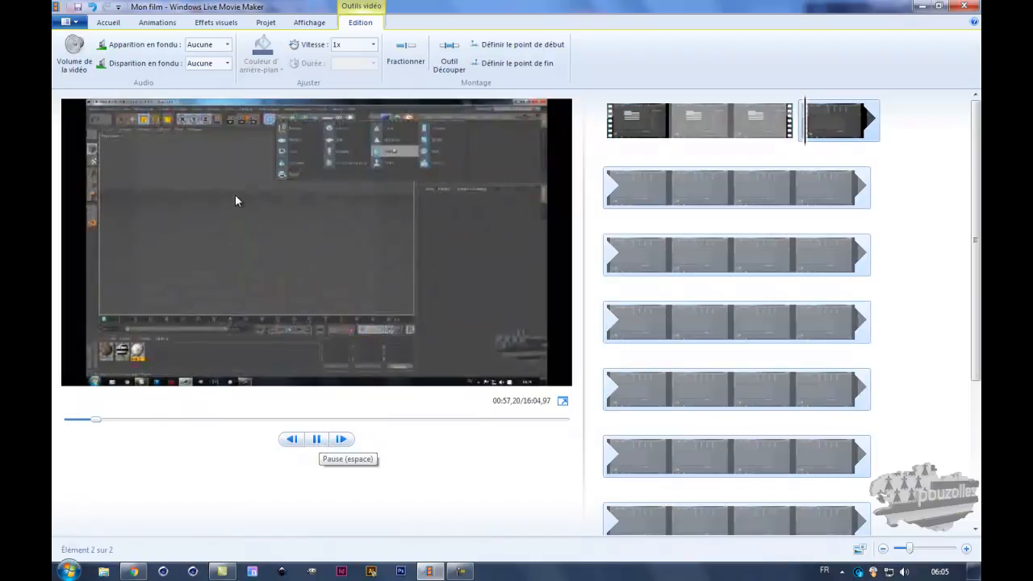
{"action": "left_click", "coordinate": [320, 442]}
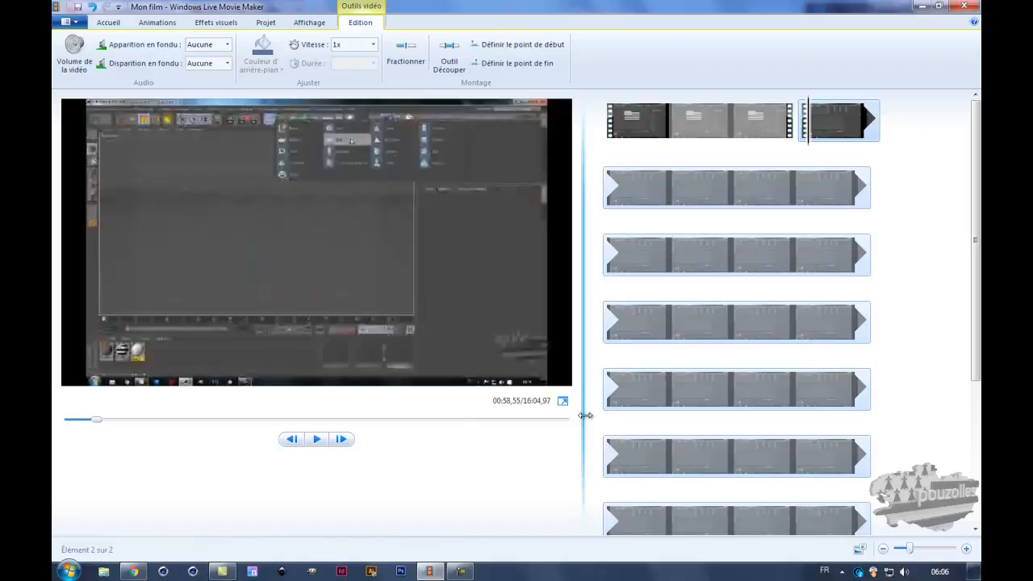
Widen the preview area and shrink it back to about half the window, dismissing the Windows colour scheme dialog without choosing an option.
{"action": "left_click_drag", "start_coordinate": [581, 420], "coordinate": [717, 426]}
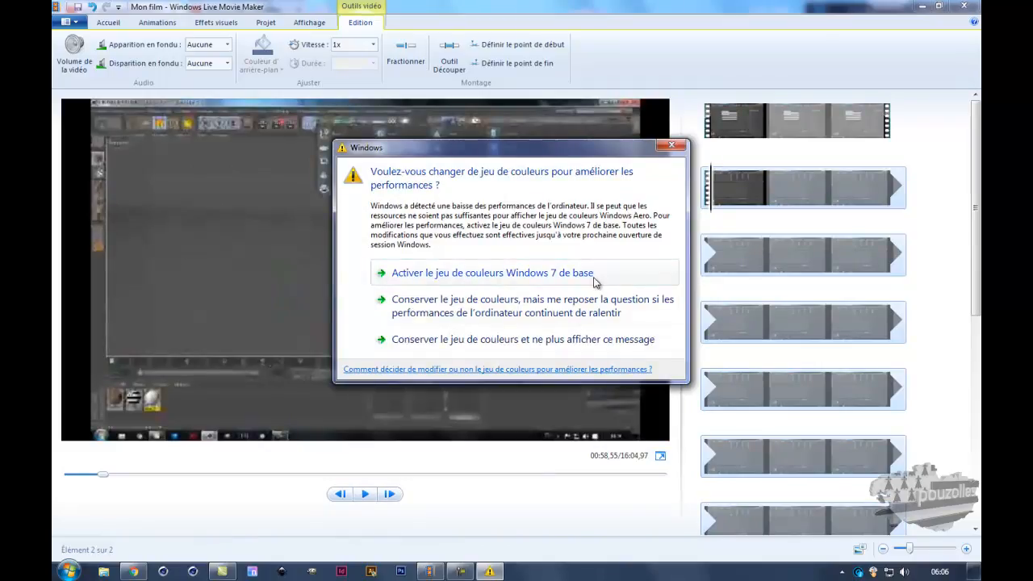
{"action": "left_click", "coordinate": [671, 146]}
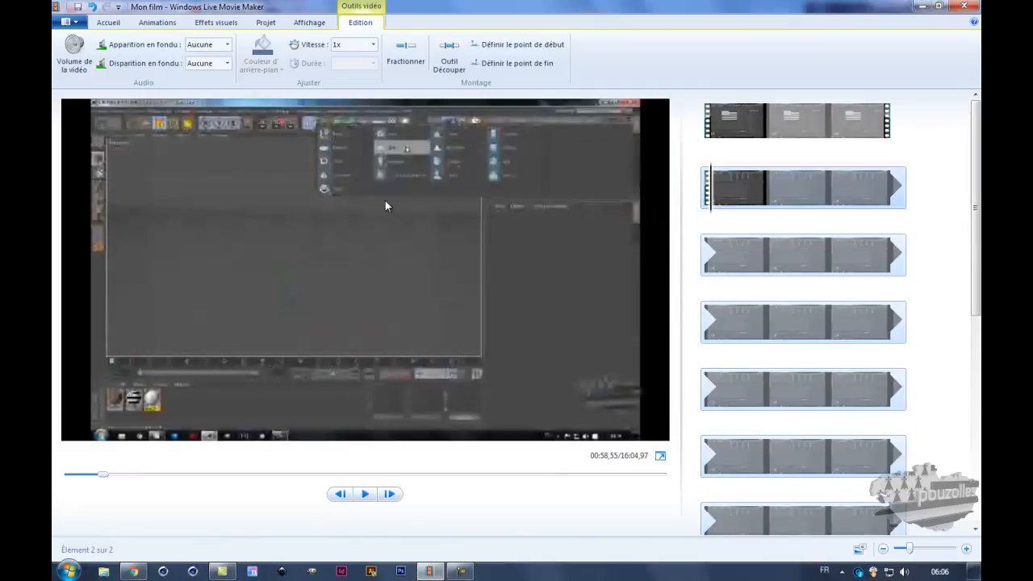
{"action": "left_click_drag", "start_coordinate": [683, 474], "coordinate": [573, 487]}
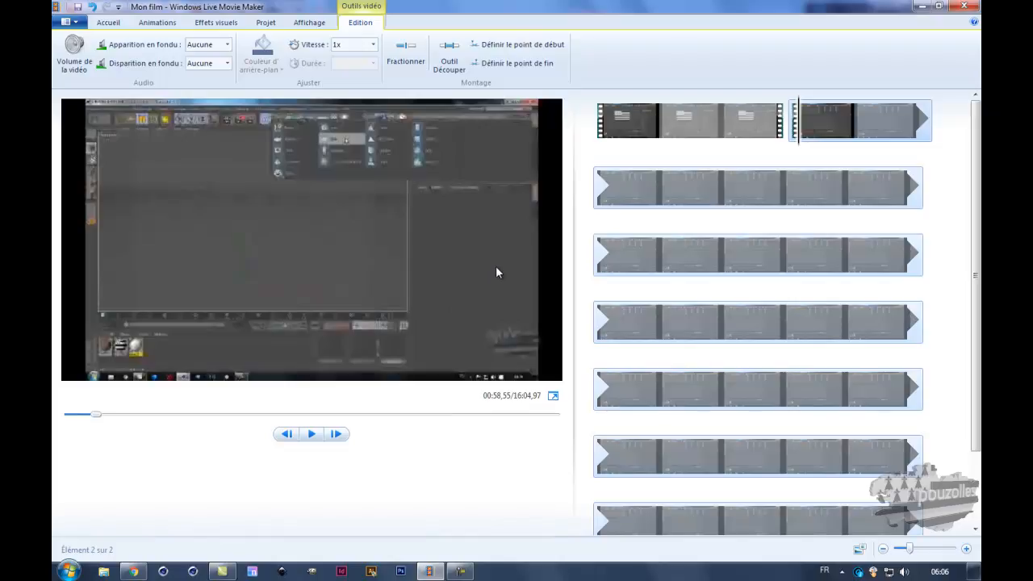
Delete both remaining flag tutorial clips so the storyboard is empty.
{"action": "left_click", "coordinate": [678, 131]}
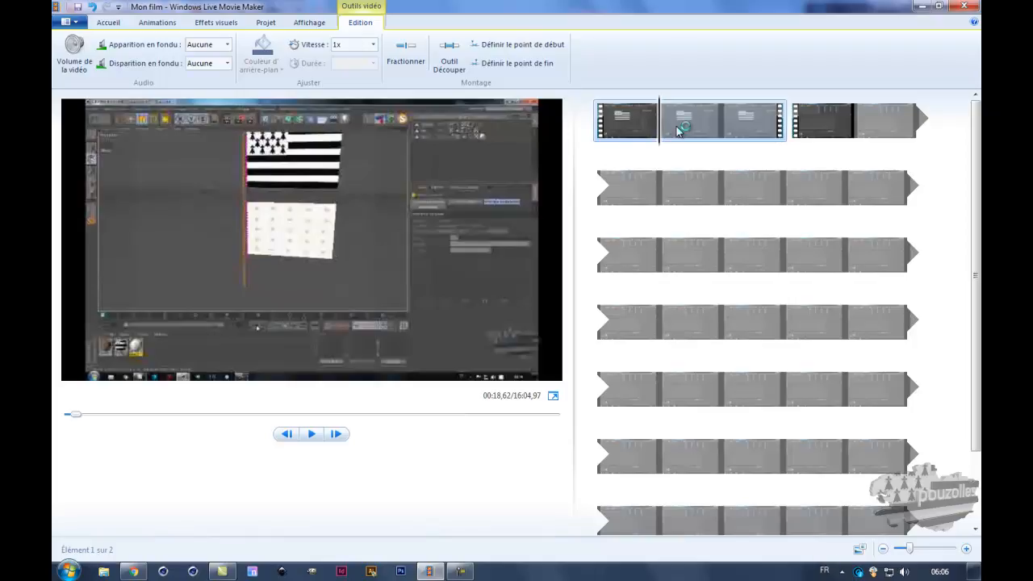
{"action": "left_click", "coordinate": [677, 132]}
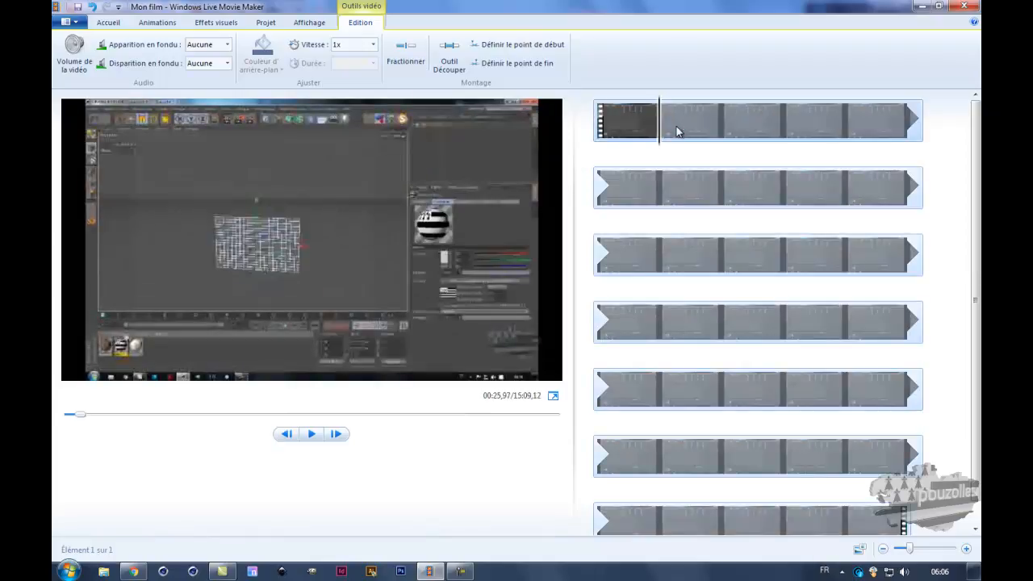
{"action": "key", "text": "Delete"}
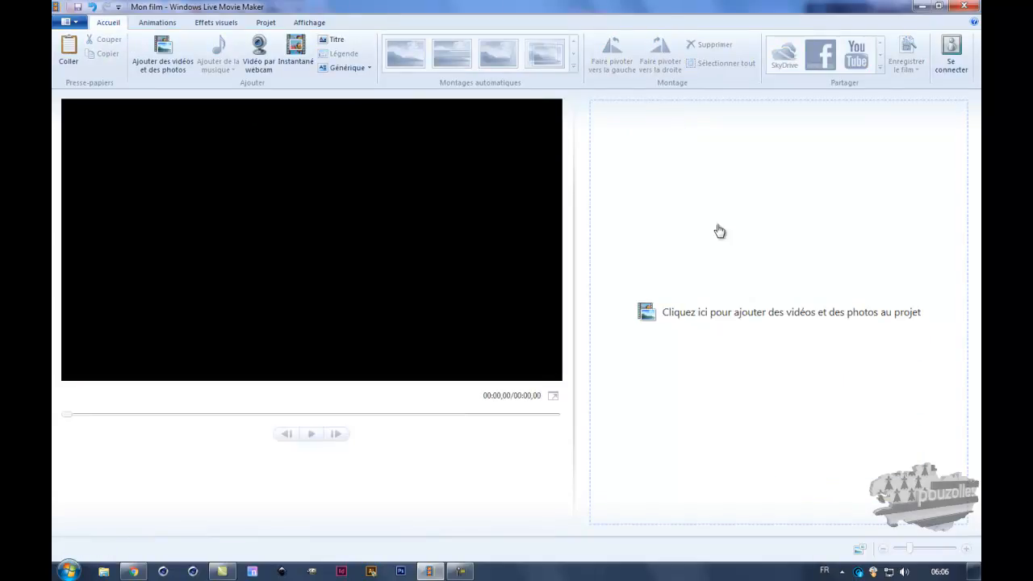
Add video 01, both files named video 02, and video 03 from the ile\video folder on drive F: to the project.
{"action": "left_click", "coordinate": [738, 316]}
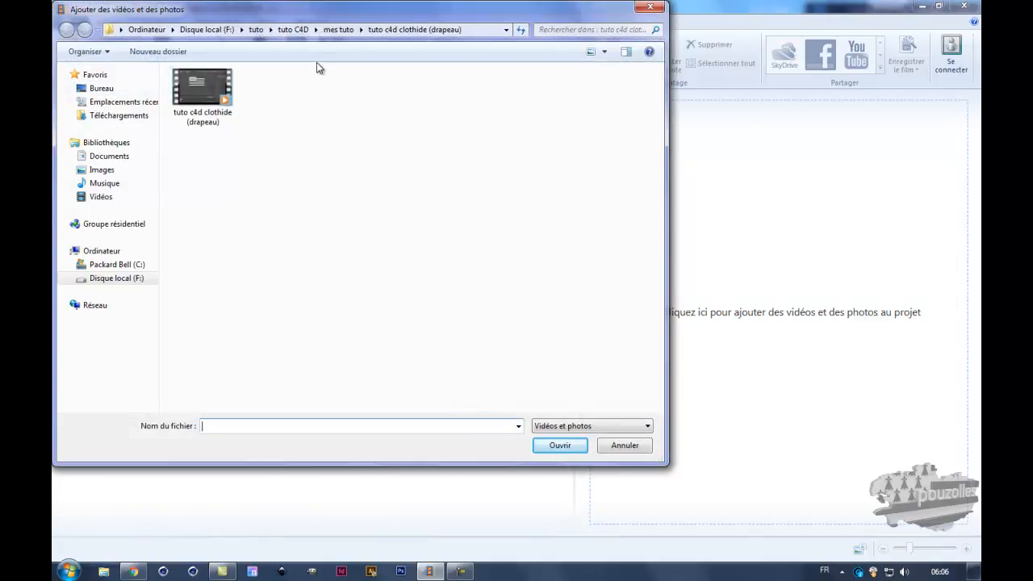
{"action": "left_click", "coordinate": [211, 30]}
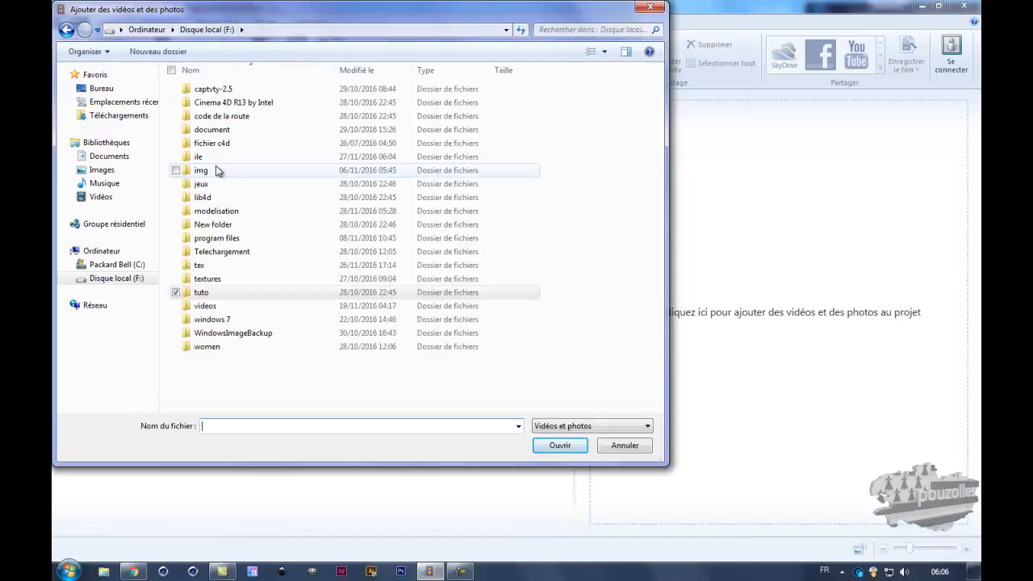
{"action": "double_click", "coordinate": [204, 157]}
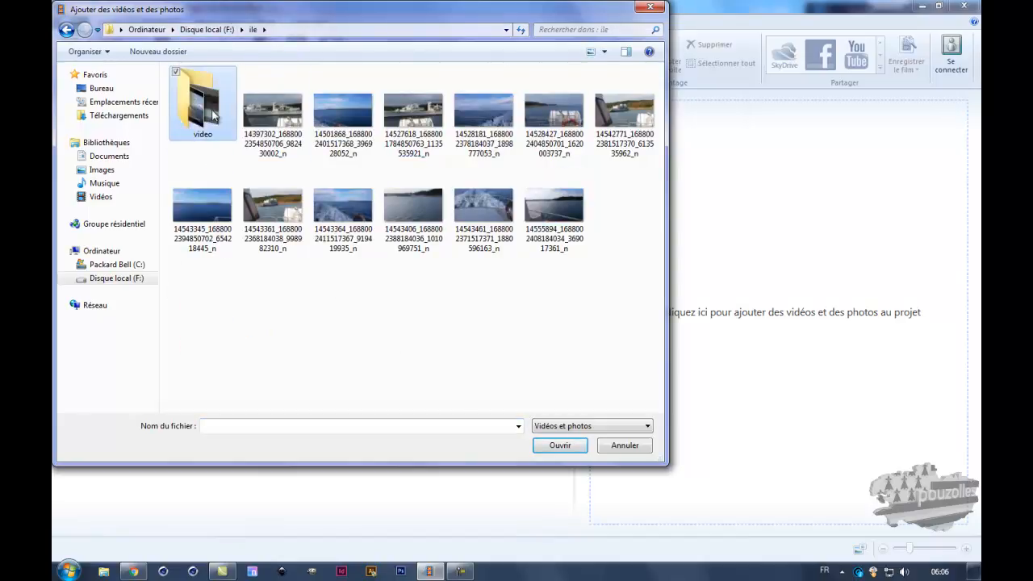
{"action": "double_click", "coordinate": [214, 117]}
{"action": "left_click", "coordinate": [269, 101]}
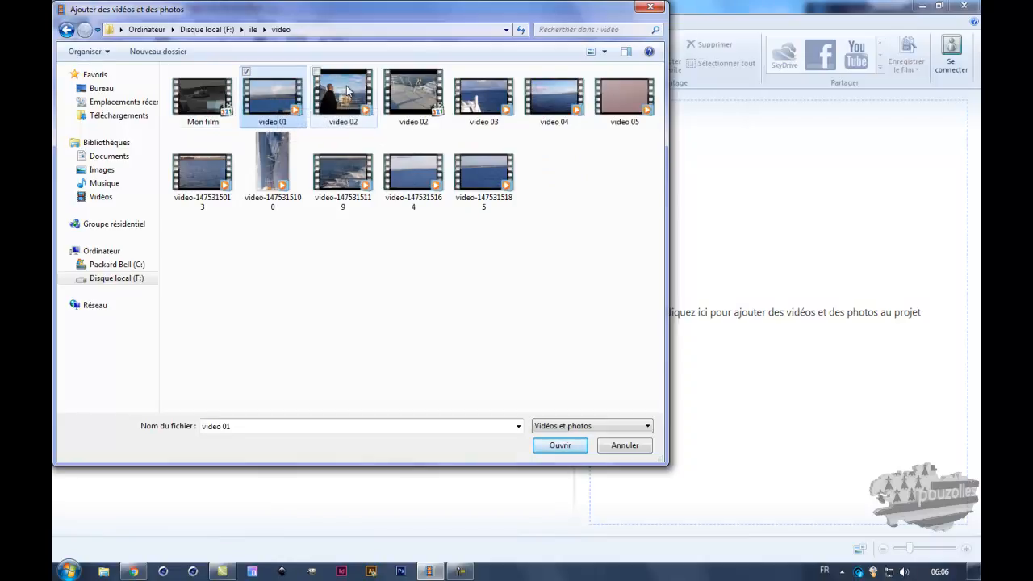
{"action": "left_click", "coordinate": [347, 90], "text": "ctrl"}
{"action": "left_click", "coordinate": [419, 91], "text": "ctrl"}
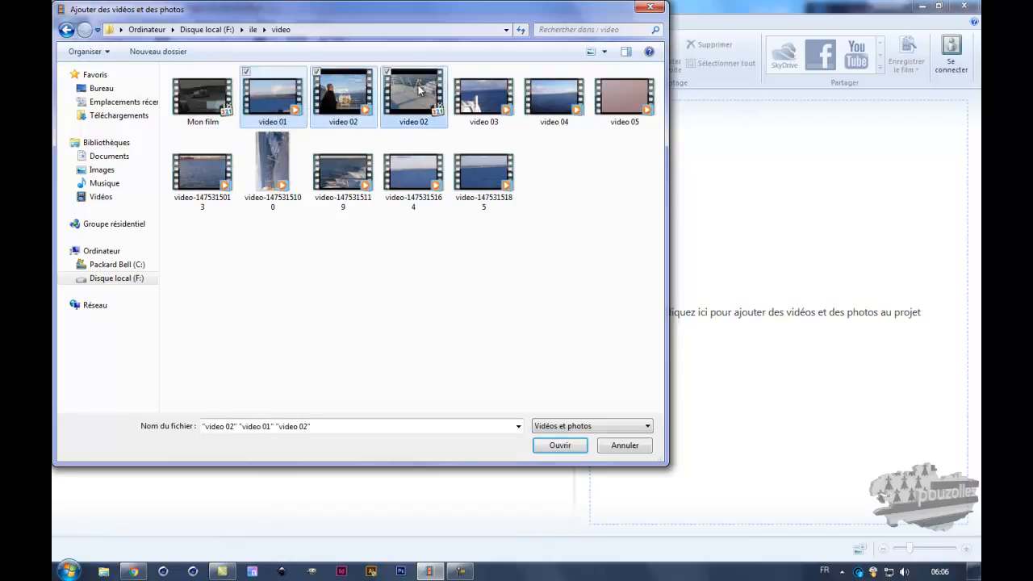
{"action": "left_click", "coordinate": [486, 83], "text": "ctrl"}
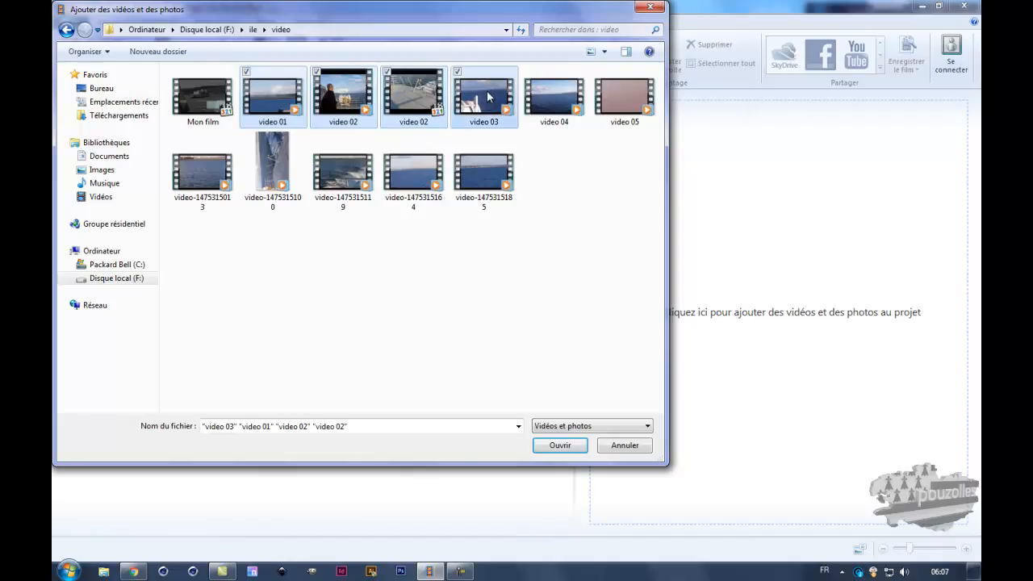
{"action": "left_click", "coordinate": [560, 449]}
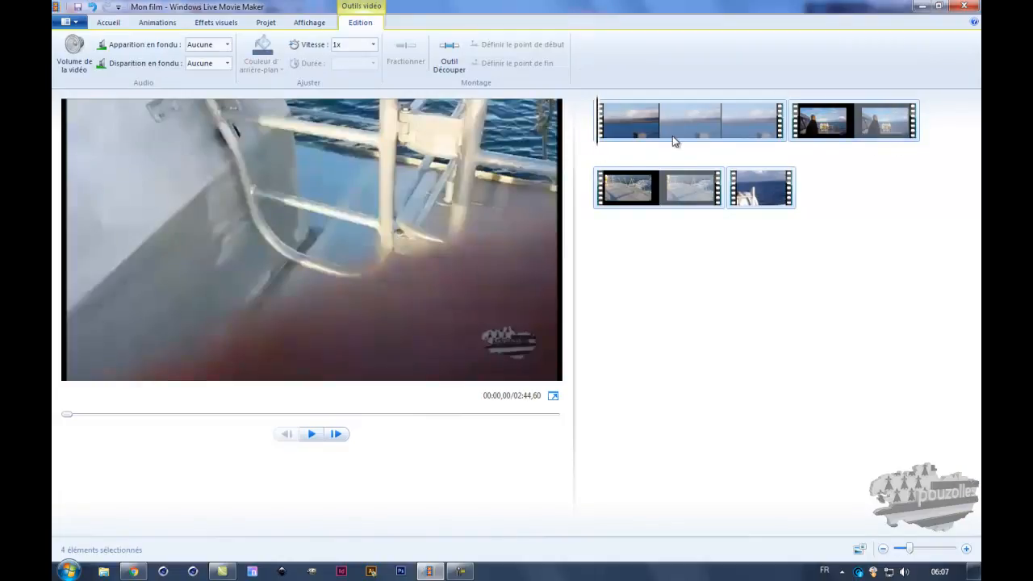
Preview the first and second clips in the storyboard, and open the file dialog for adding videos and photos without adding anything.
{"action": "mouse_move", "coordinate": [846, 117]}
{"action": "left_click", "coordinate": [108, 24]}
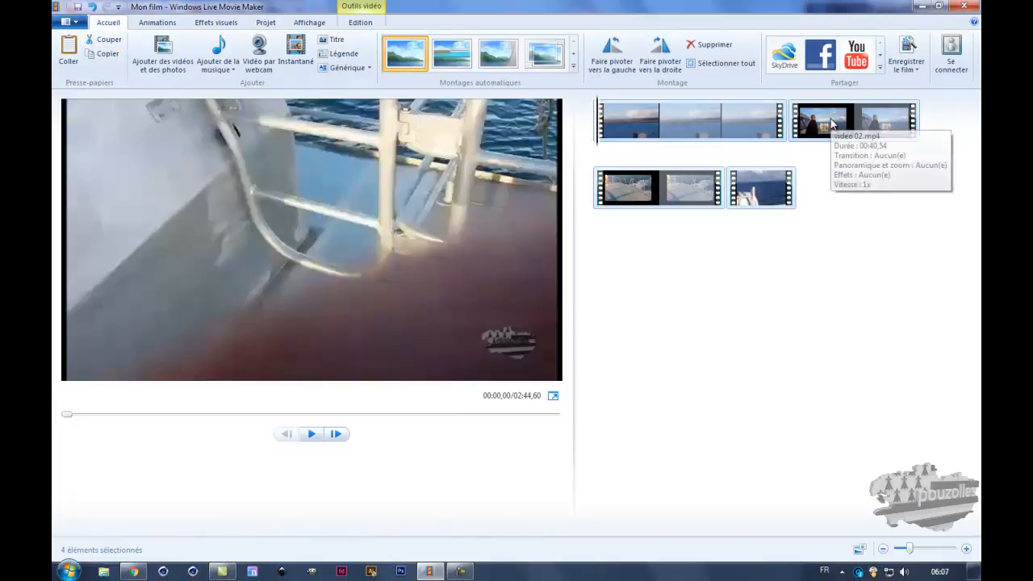
{"action": "left_click", "coordinate": [825, 122]}
{"action": "left_click", "coordinate": [721, 123]}
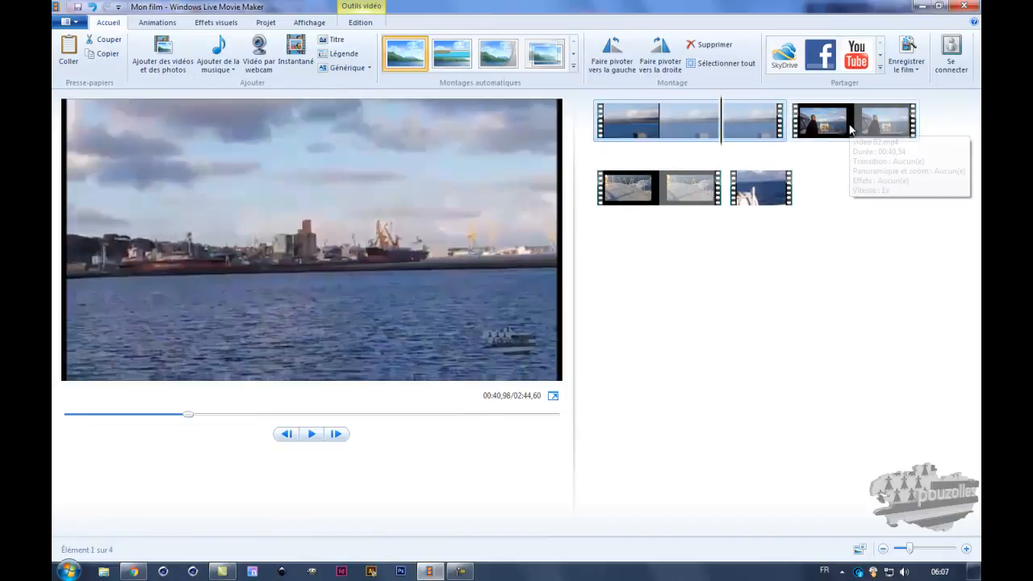
{"action": "left_click", "coordinate": [849, 128]}
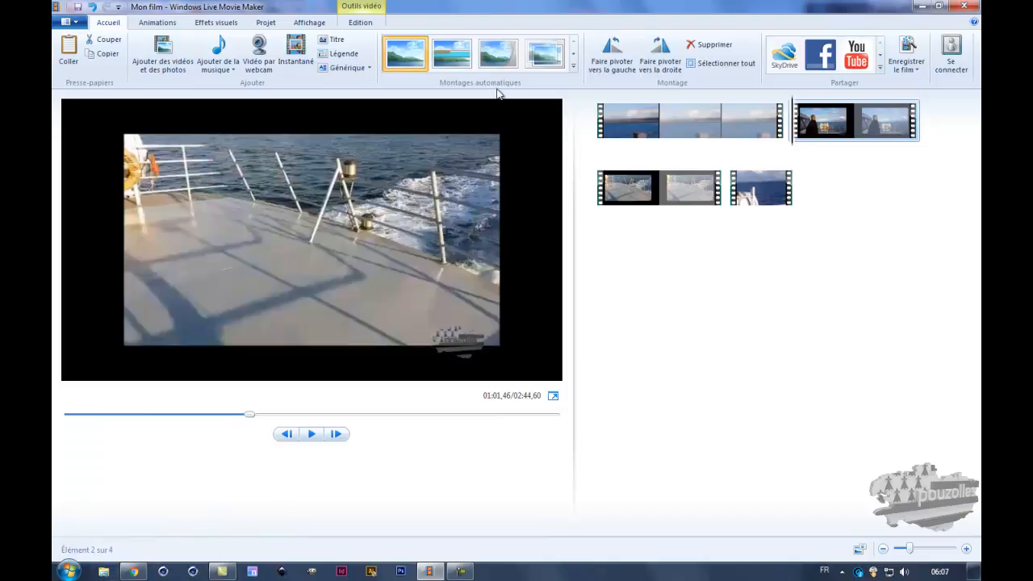
{"action": "left_click", "coordinate": [161, 47]}
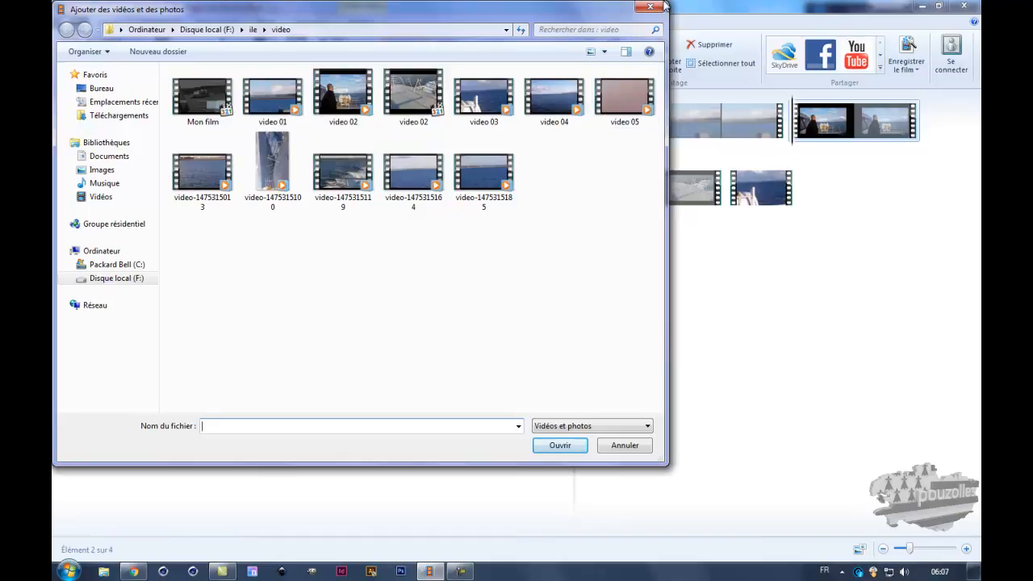
{"action": "left_click", "coordinate": [651, 8]}
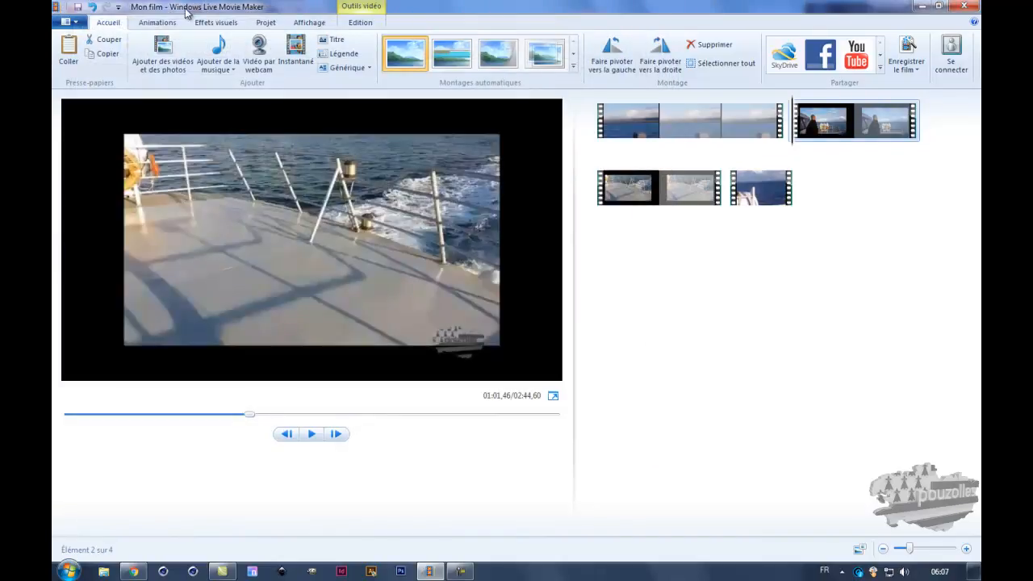
Add the sample track Maid with the Flaxen Hair as the film's music, and delete it from the storyboard again.
{"action": "left_click", "coordinate": [218, 50]}
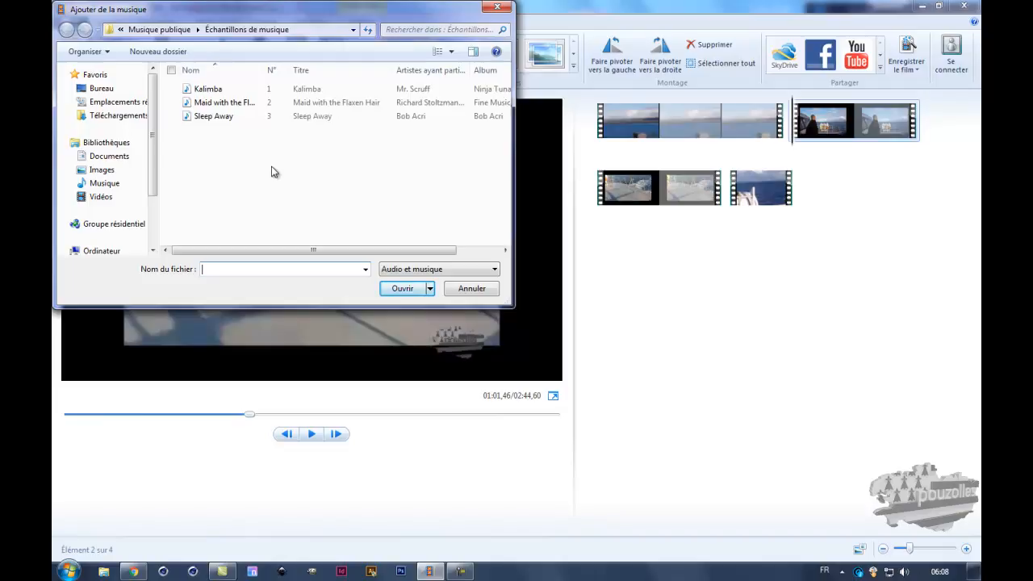
{"action": "left_click", "coordinate": [220, 104]}
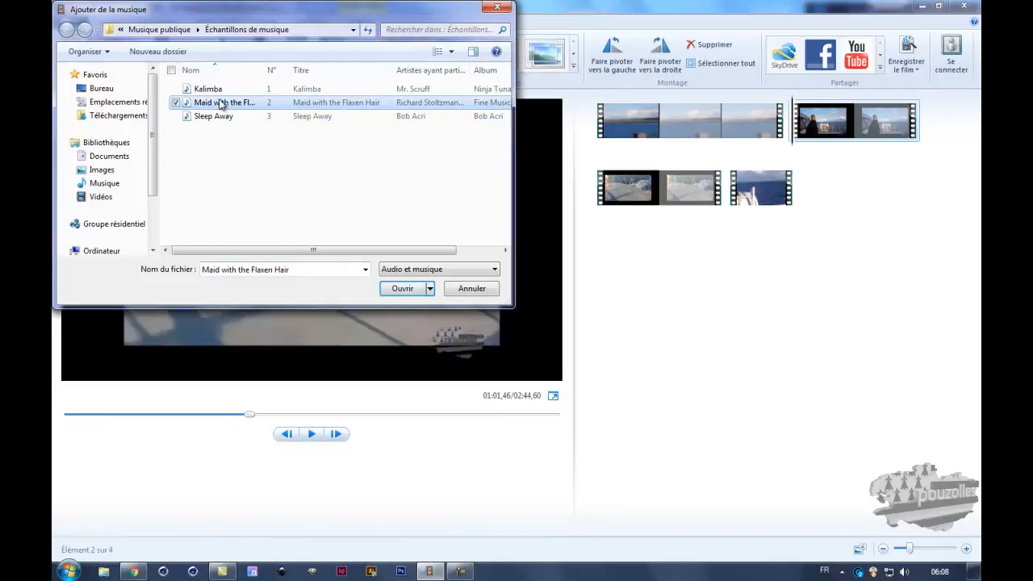
{"action": "left_click", "coordinate": [414, 289]}
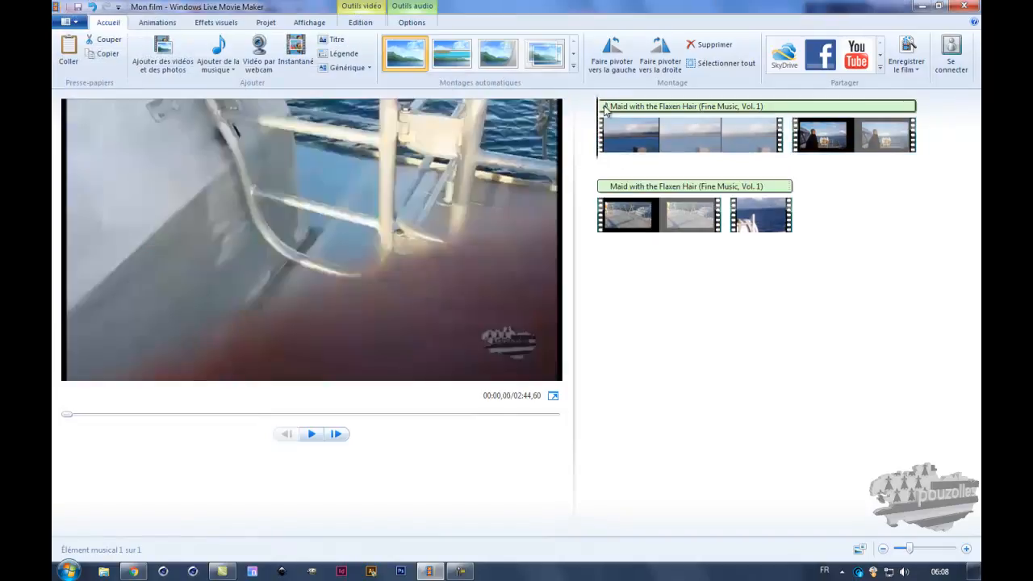
{"action": "left_click", "coordinate": [761, 190]}
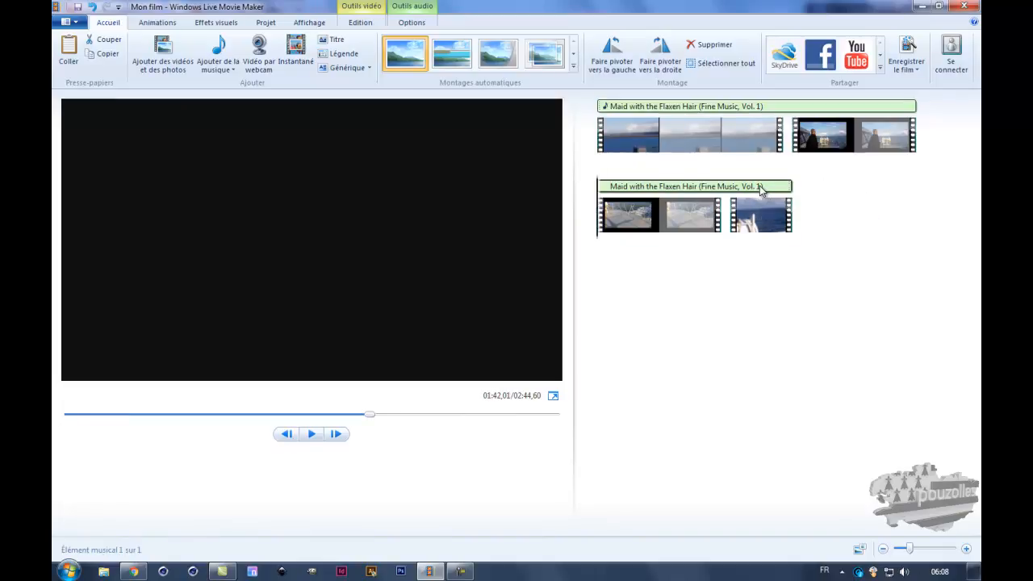
{"action": "key", "text": "Delete"}
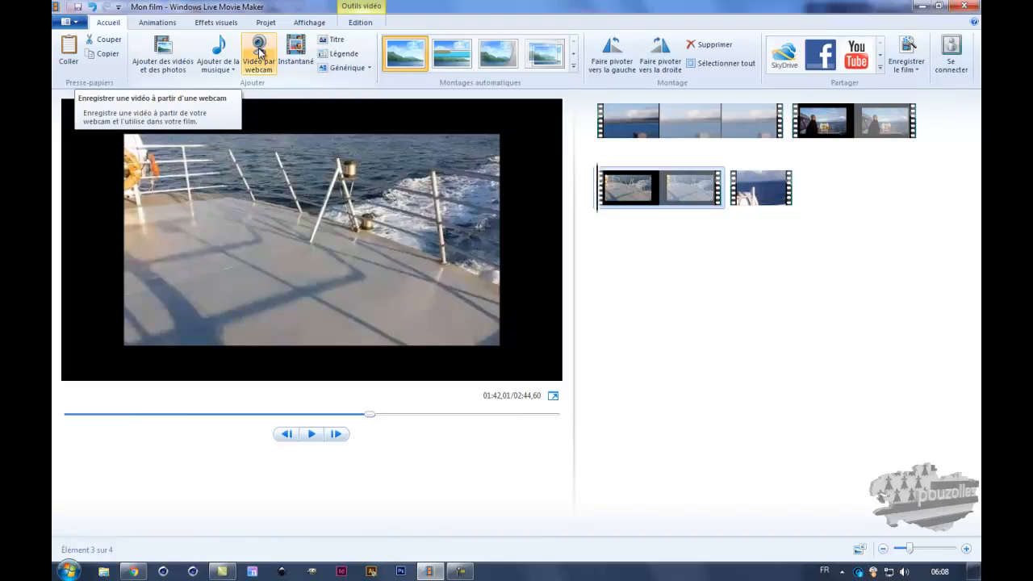
Try to save a snapshot of the preview frame as deco poly in the font folder, declining to replace the existing file.
{"action": "left_click", "coordinate": [295, 50]}
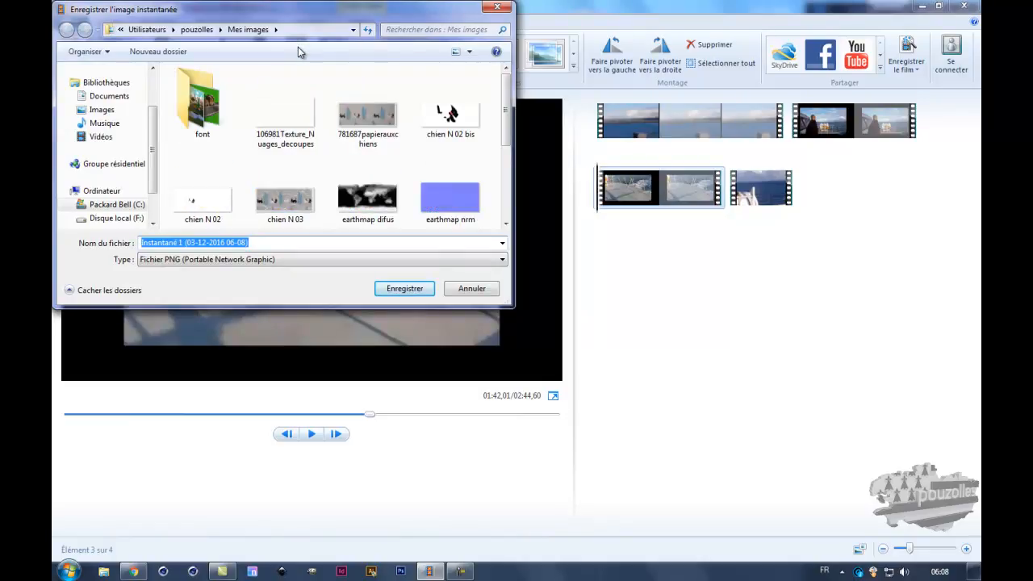
{"action": "double_click", "coordinate": [201, 103]}
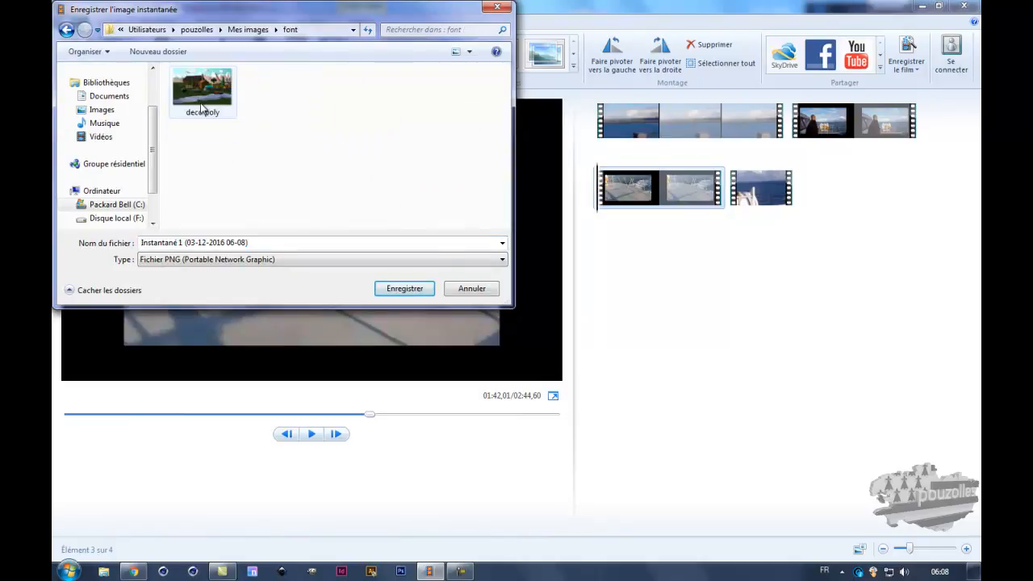
{"action": "double_click", "coordinate": [206, 96]}
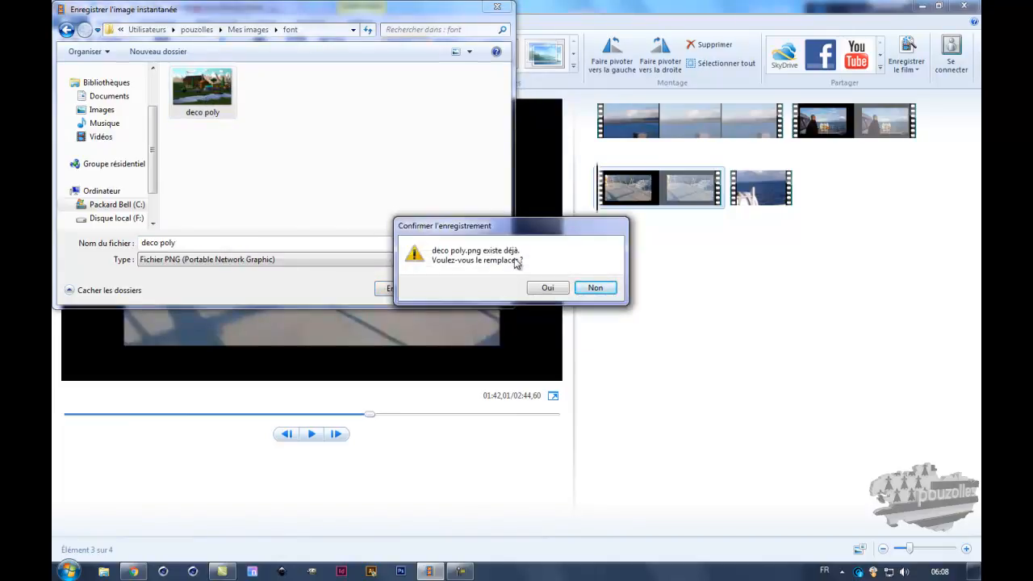
{"action": "left_click", "coordinate": [595, 288]}
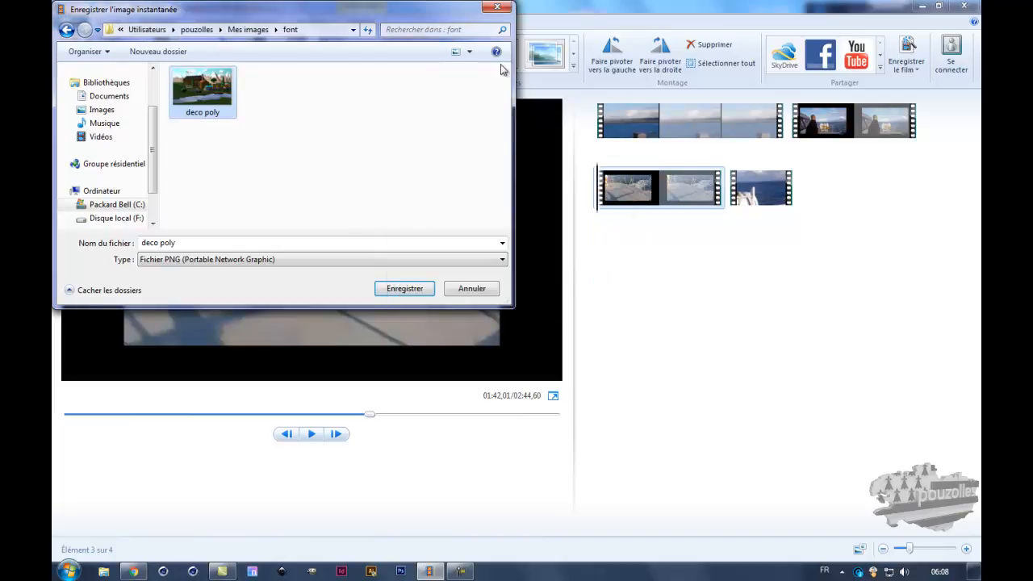
{"action": "left_click", "coordinate": [497, 8]}
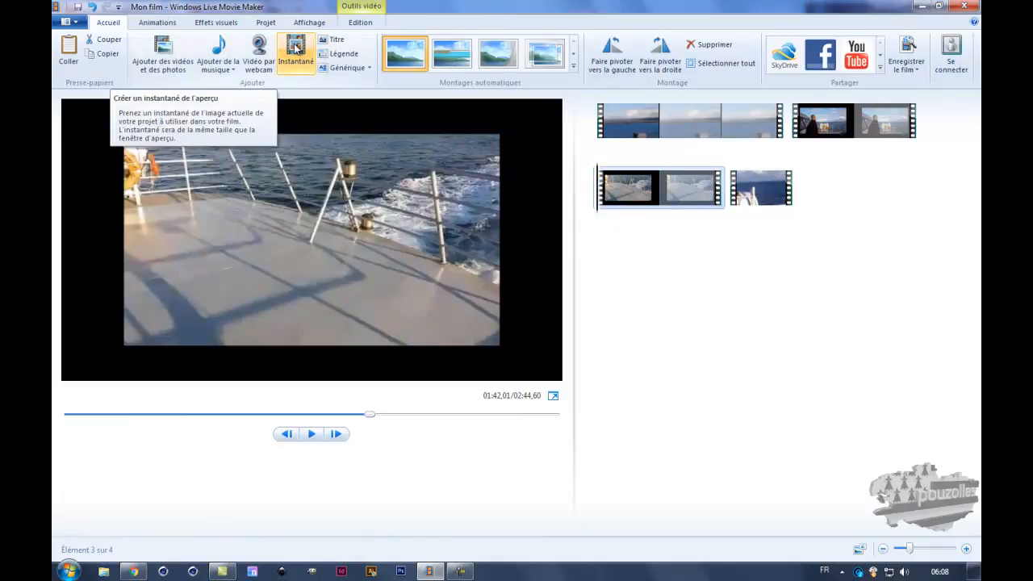
Add a title screen before the first video clip and delete it again.
{"action": "left_click", "coordinate": [601, 135]}
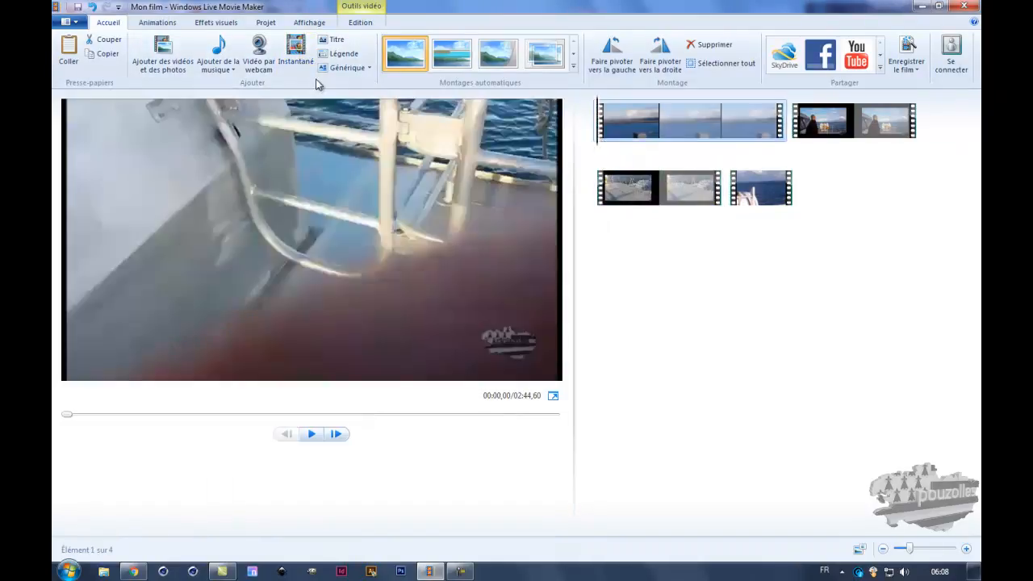
{"action": "left_click", "coordinate": [334, 40]}
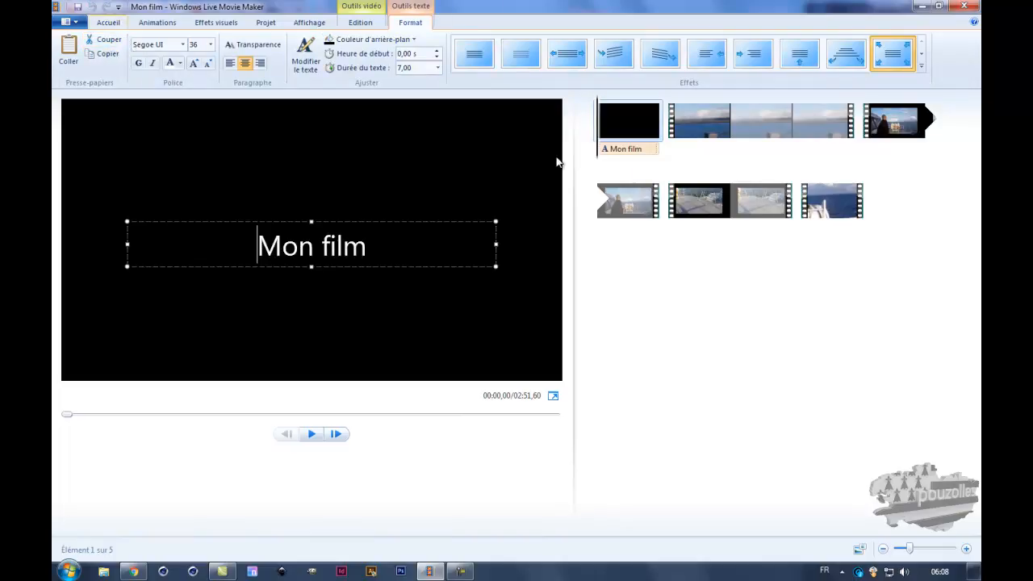
{"action": "left_click", "coordinate": [634, 130]}
{"action": "key", "text": "Delete"}
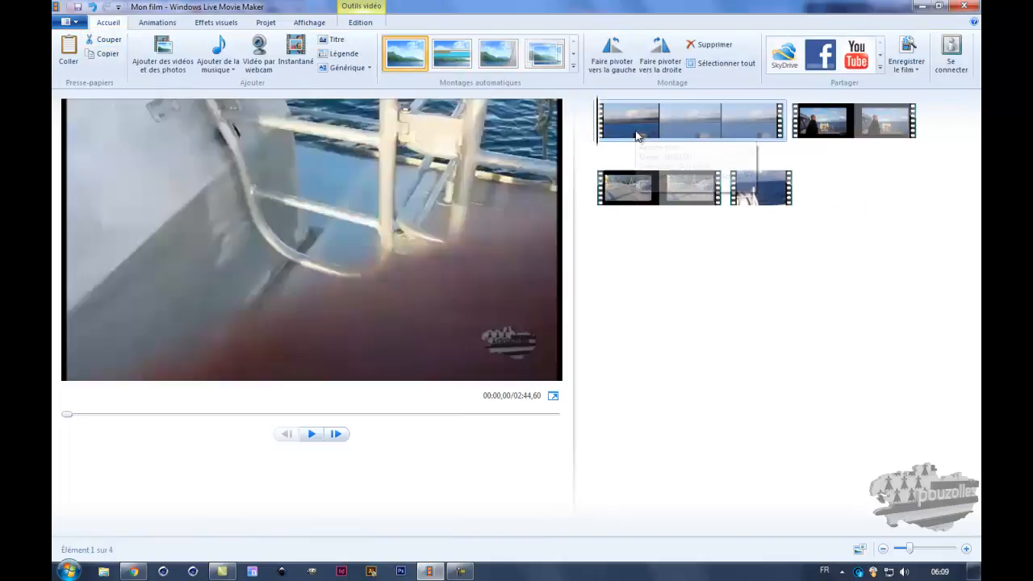
Add a title screen with the text Mon film before the first video clip, and scrub through it.
{"action": "left_click", "coordinate": [336, 40]}
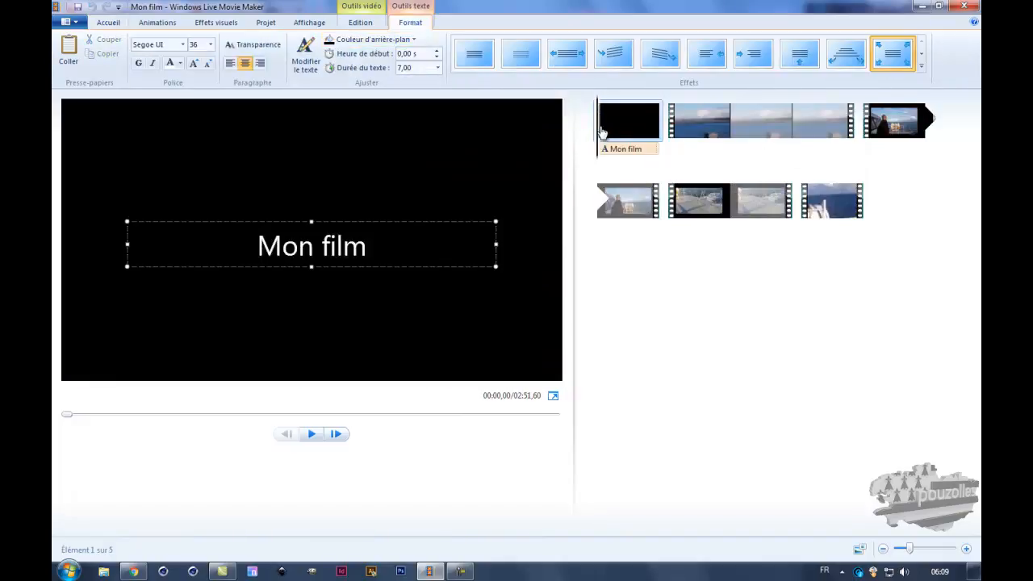
{"action": "mouse_move", "coordinate": [603, 132]}
{"action": "left_mouse_down"}
{"action": "mouse_move", "coordinate": [660, 136]}
{"action": "mouse_move", "coordinate": [588, 138]}
{"action": "left_mouse_up"}
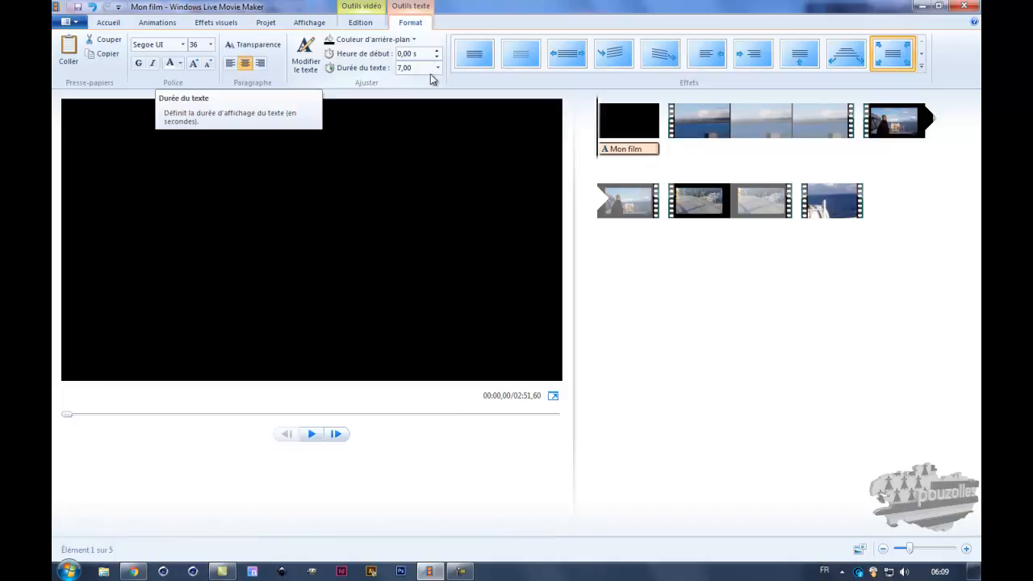
{"action": "left_click", "coordinate": [636, 152]}
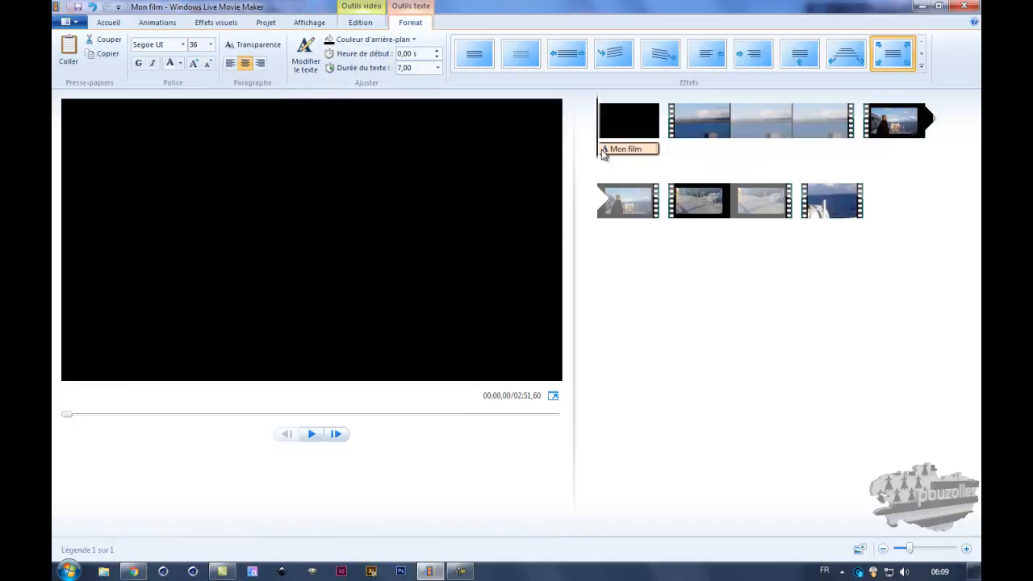
{"action": "left_click_drag", "start_coordinate": [600, 154], "coordinate": [619, 162]}
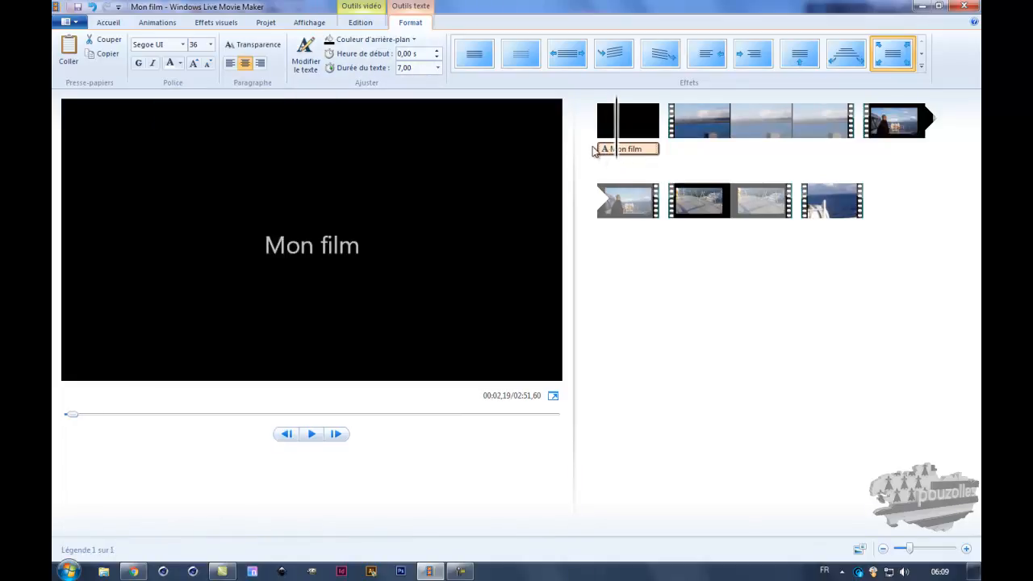
Move the Mon film text onto the start of the first video clip and delete the black title screen.
{"action": "left_click", "coordinate": [636, 154]}
{"action": "left_click_drag", "start_coordinate": [636, 155], "coordinate": [680, 156]}
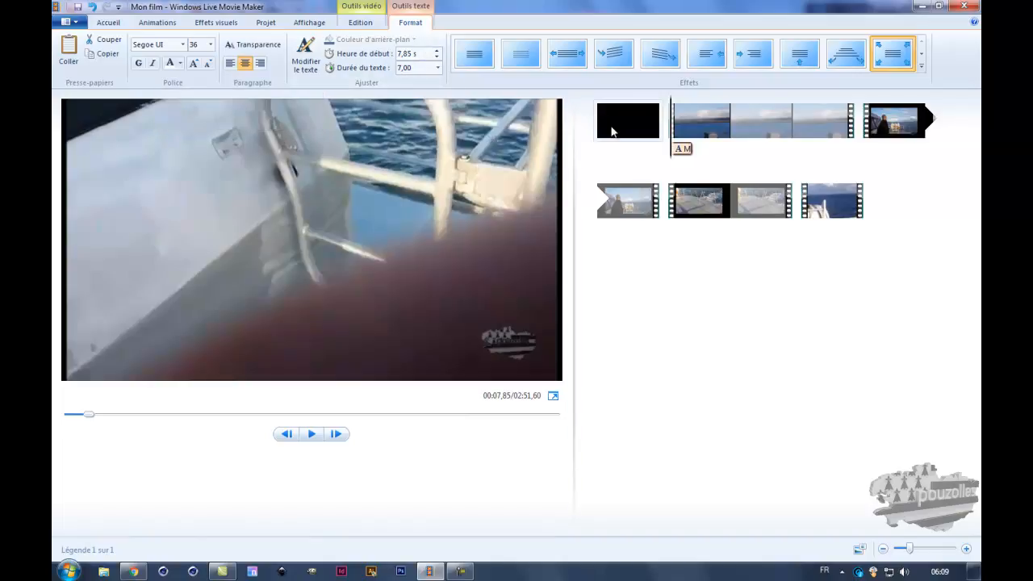
{"action": "left_click", "coordinate": [615, 129]}
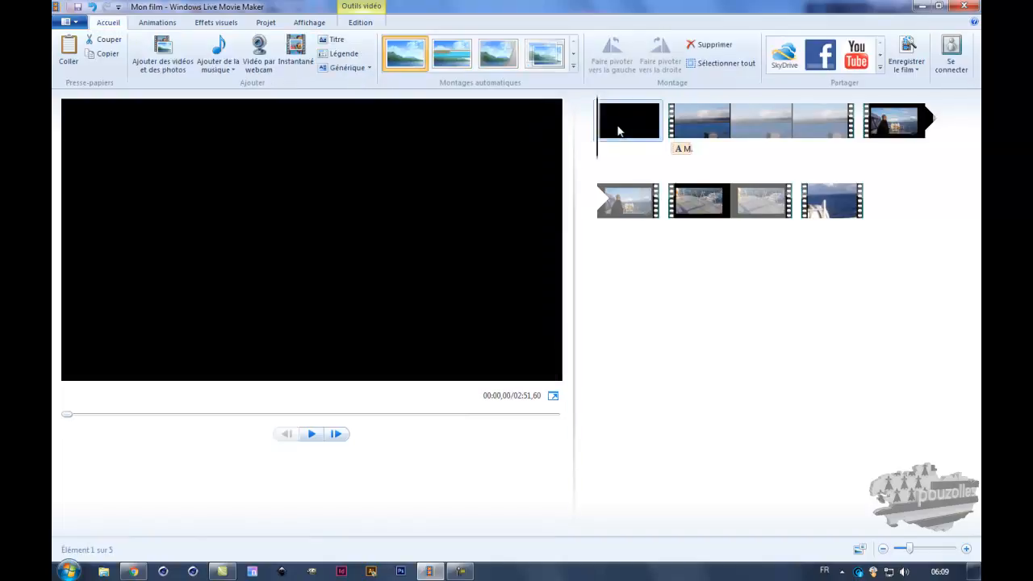
{"action": "key", "text": "Delete"}
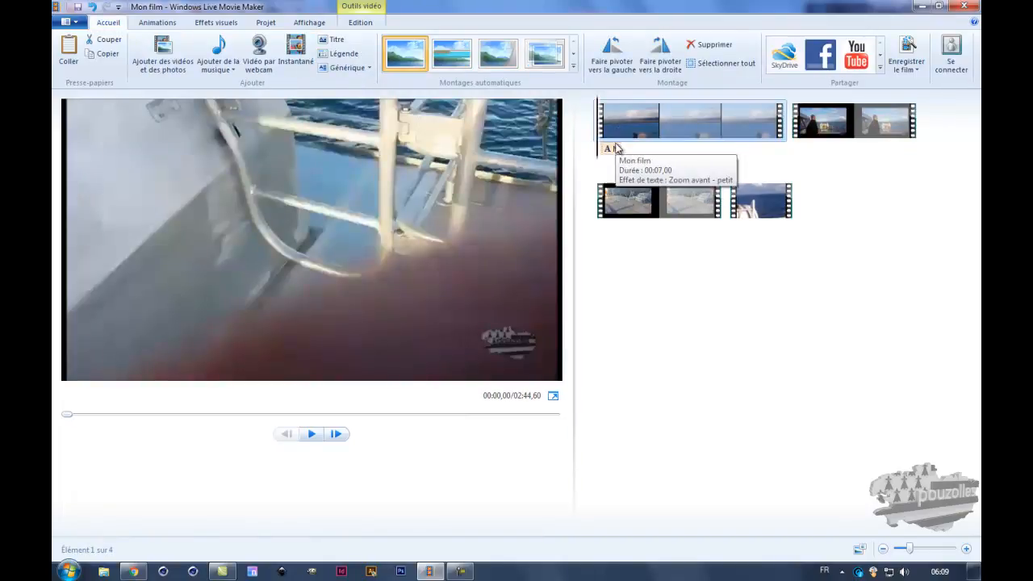
Set the start time of the Mon film text to 0 s.
{"action": "left_click", "coordinate": [613, 149]}
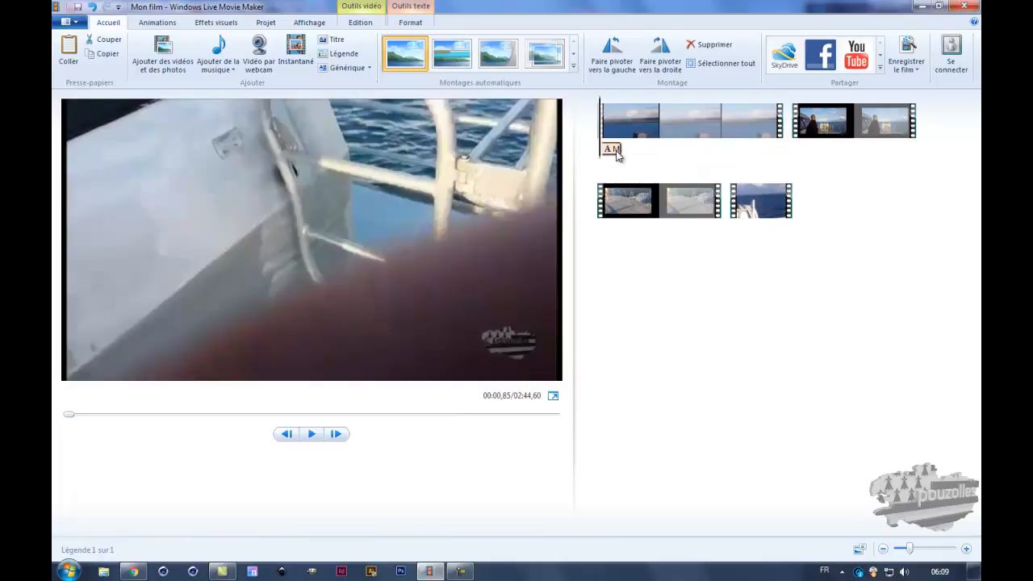
{"action": "double_click", "coordinate": [617, 152]}
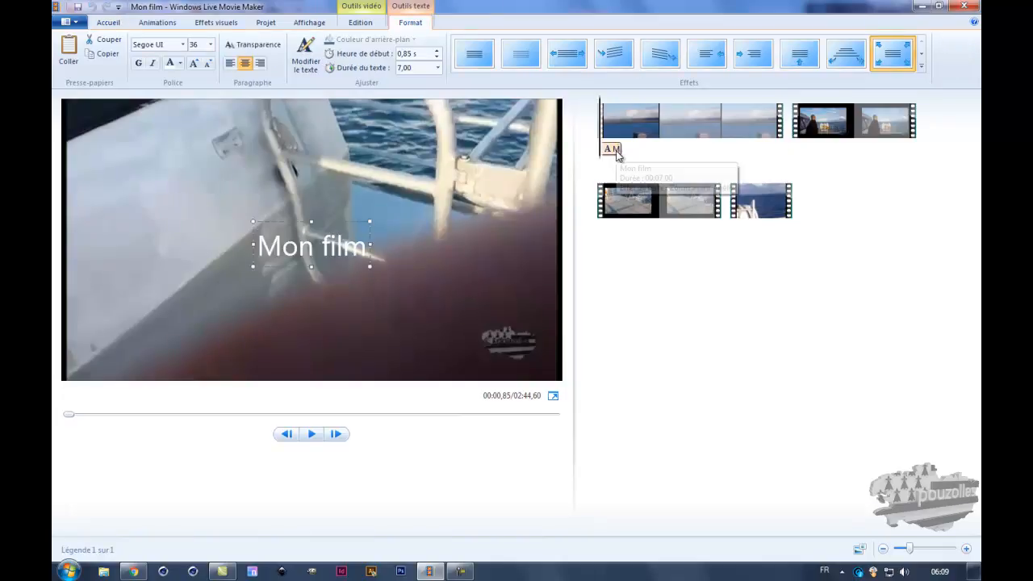
{"action": "double_click", "coordinate": [413, 53]}
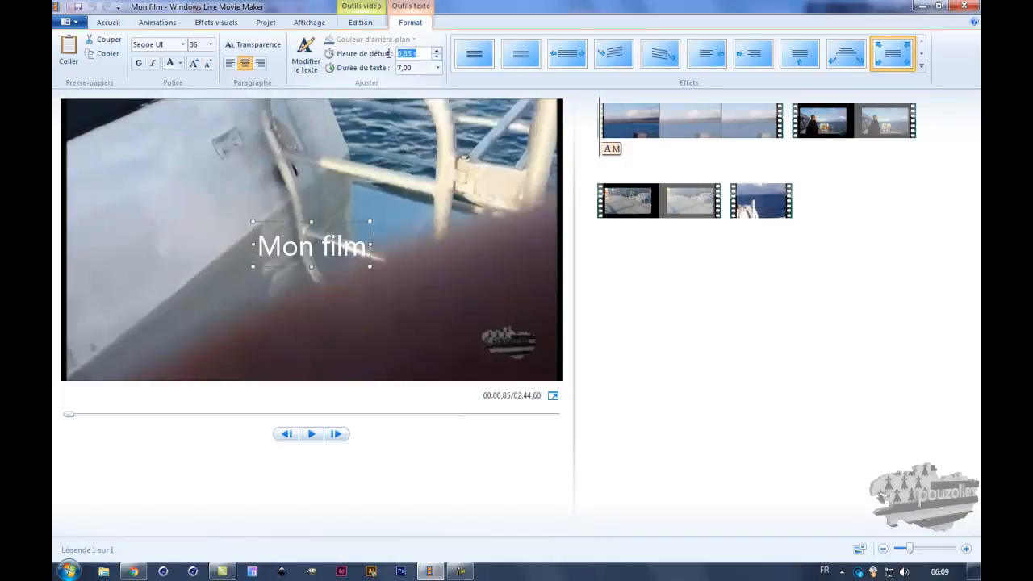
{"action": "type", "text": "0"}
{"action": "key", "text": "Return"}
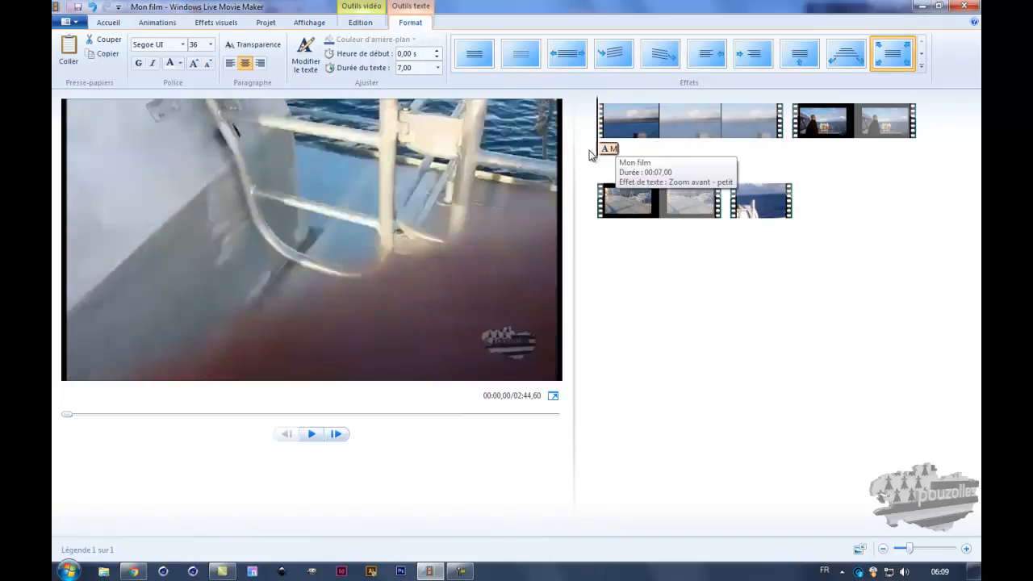
Preview the Mon film text over the first clip, return to the start, and set the text duration to 8,00 s.
{"action": "left_click", "coordinate": [313, 433]}
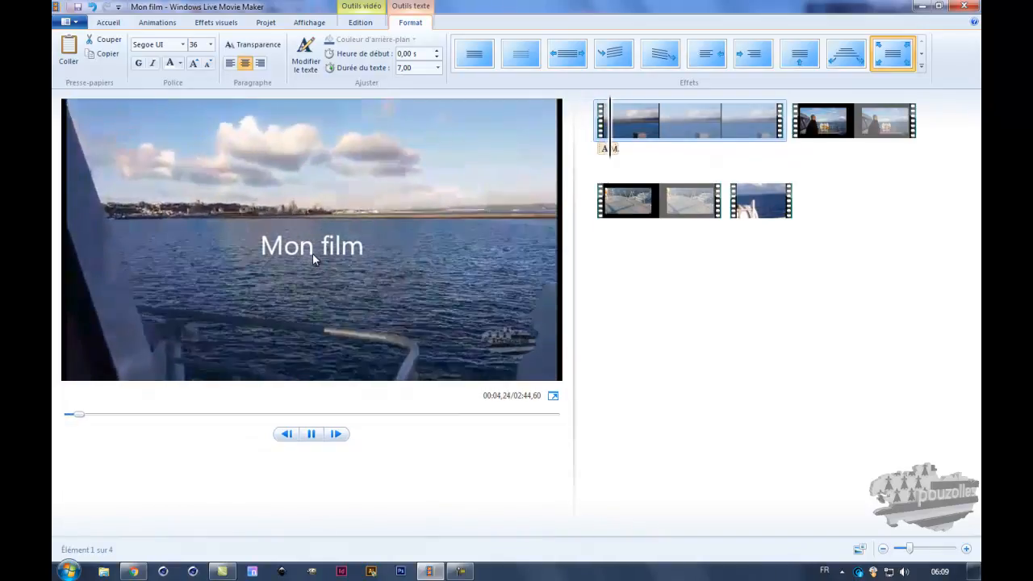
{"action": "left_click", "coordinate": [312, 433]}
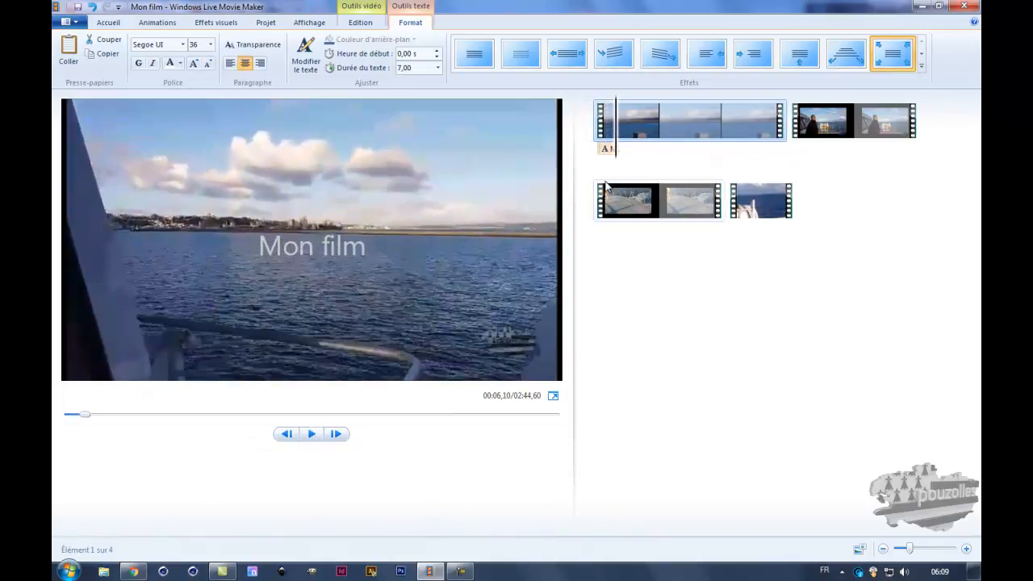
{"action": "left_click", "coordinate": [594, 160]}
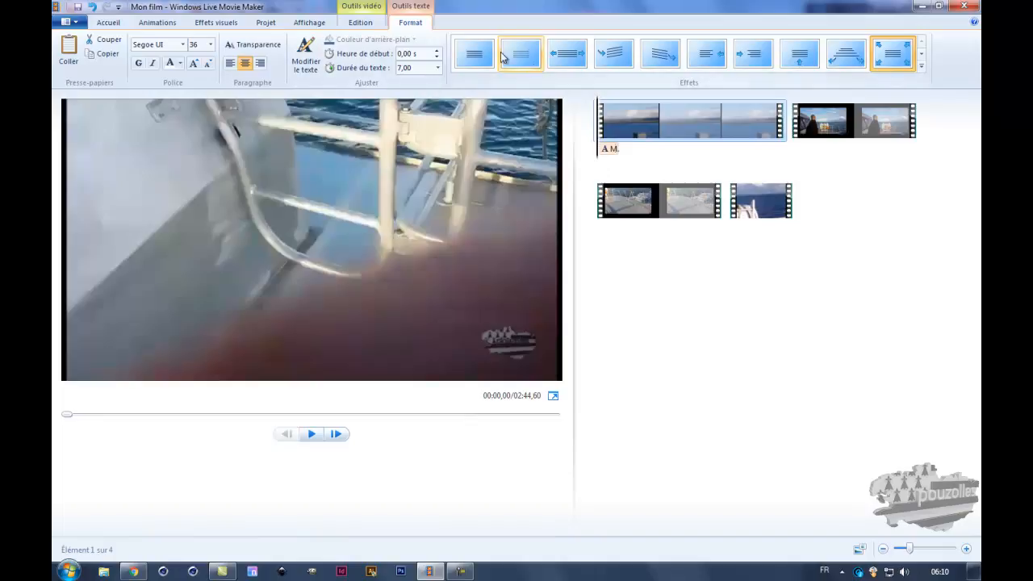
{"action": "left_click", "coordinate": [439, 68]}
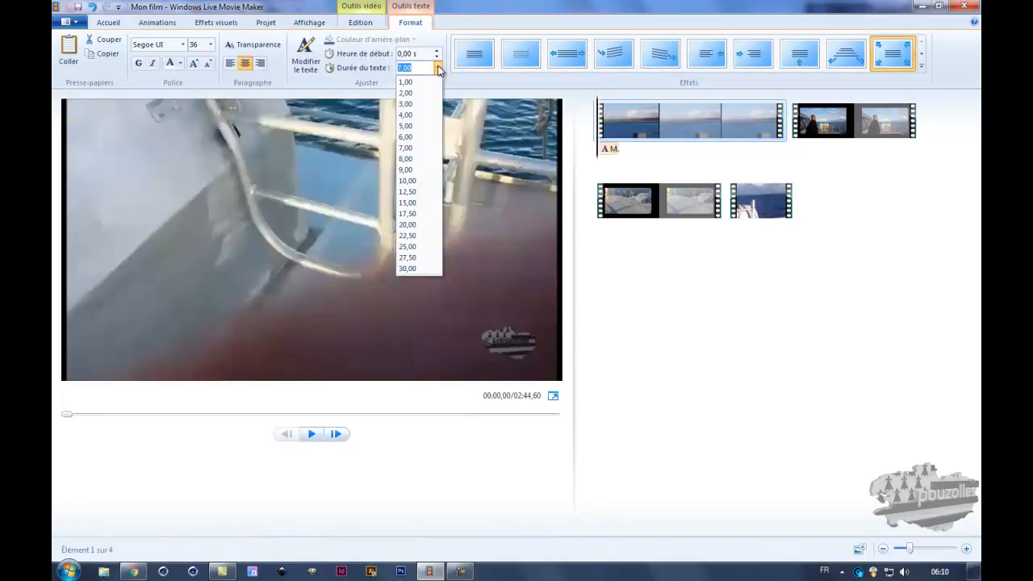
{"action": "left_click", "coordinate": [421, 159]}
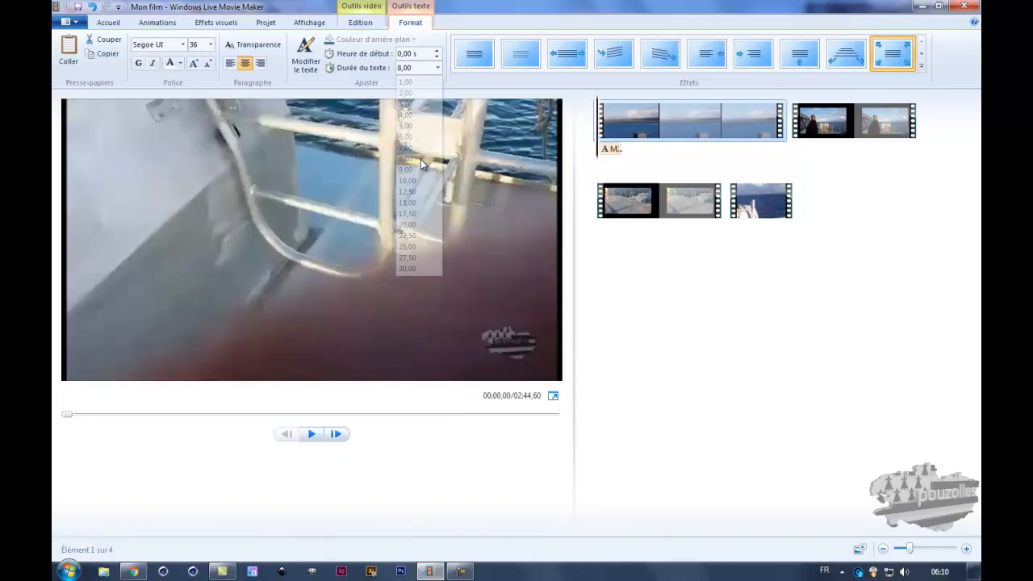
Widen the Mon film text box to the full width of the picture and raise it above the centre.
{"action": "left_click", "coordinate": [612, 151]}
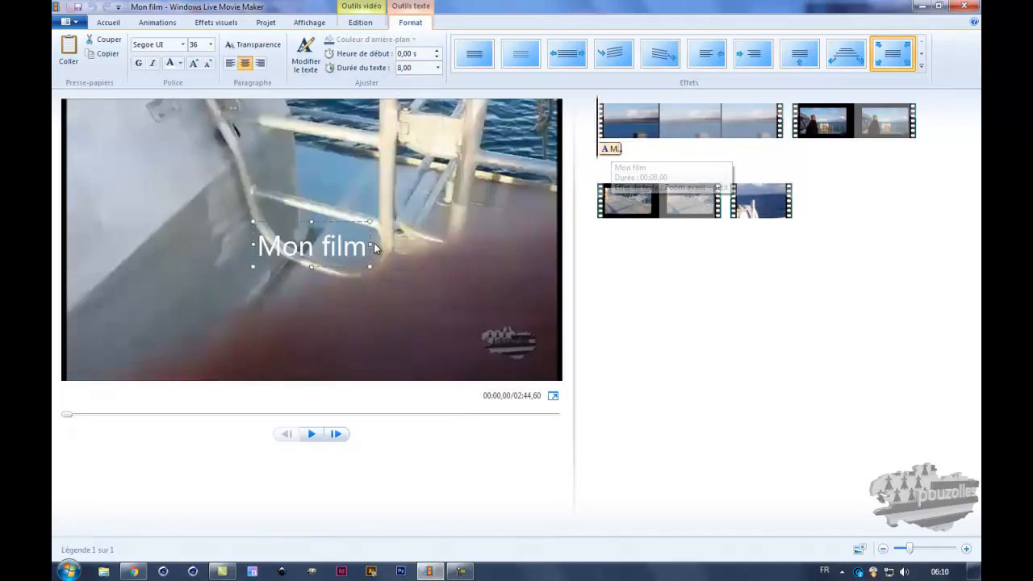
{"action": "left_click_drag", "start_coordinate": [486, 241], "coordinate": [494, 242]}
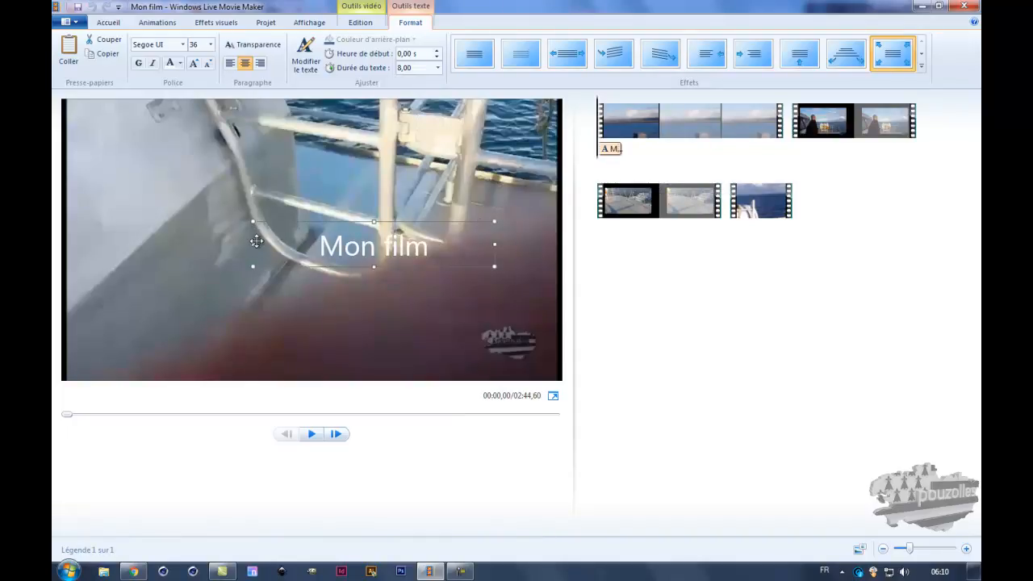
{"action": "left_click_drag", "start_coordinate": [254, 243], "coordinate": [93, 244]}
{"action": "left_click_drag", "start_coordinate": [496, 243], "coordinate": [545, 203]}
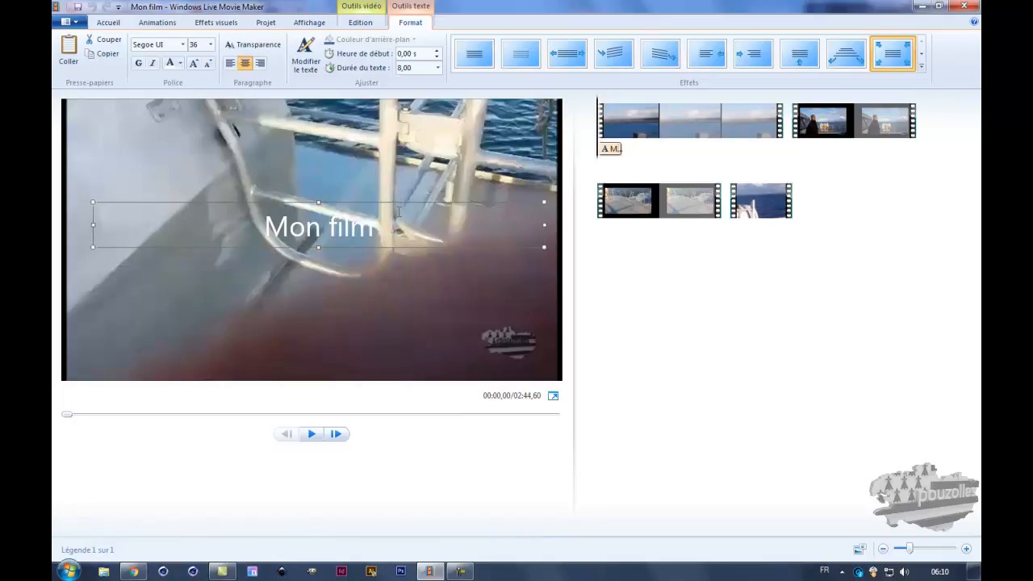
{"action": "left_click_drag", "start_coordinate": [399, 203], "coordinate": [389, 166]}
{"action": "left_click", "coordinate": [376, 194]}
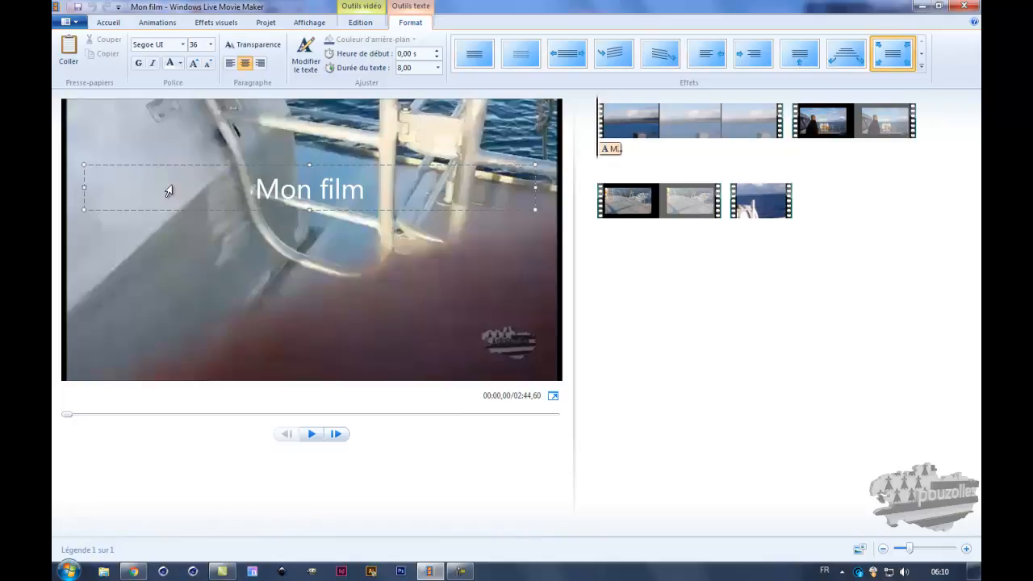
{"action": "left_click_drag", "start_coordinate": [84, 187], "coordinate": [63, 188]}
{"action": "left_click_drag", "start_coordinate": [536, 187], "coordinate": [560, 188]}
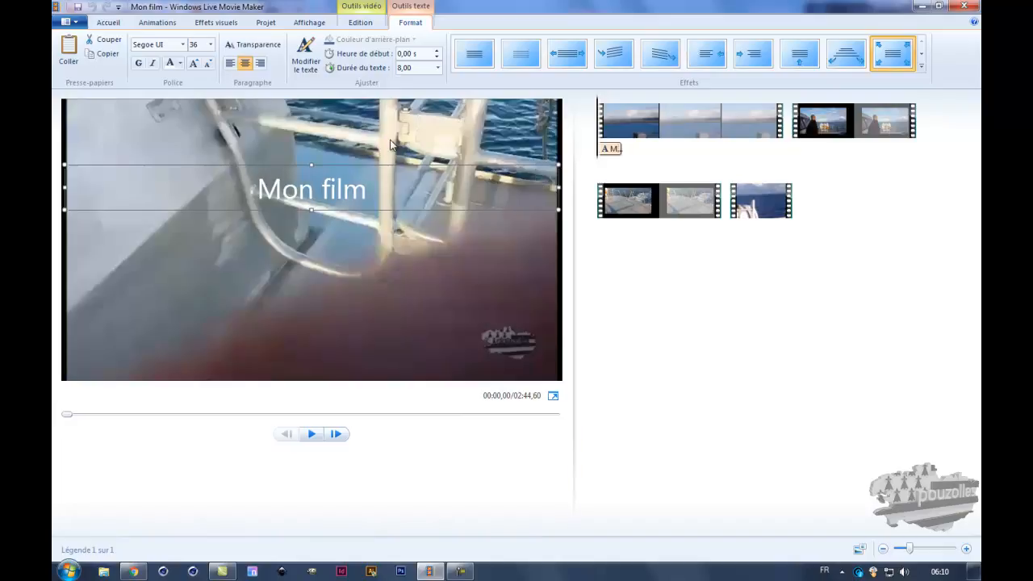
Set the Mon film text's font to Pristina and, after trying size 26, its size to 48.
{"action": "left_click", "coordinate": [183, 45]}
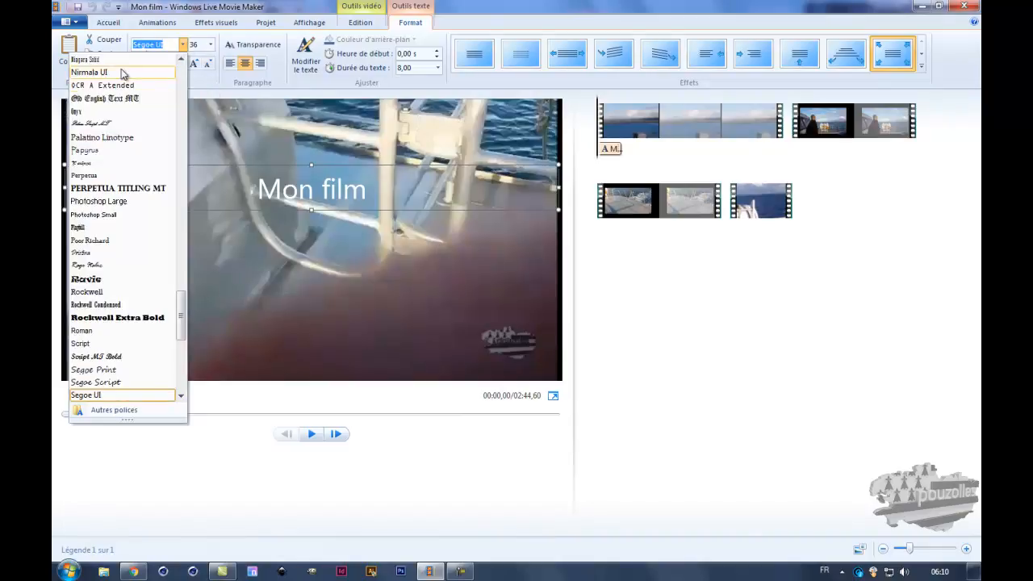
{"action": "left_click", "coordinate": [98, 254]}
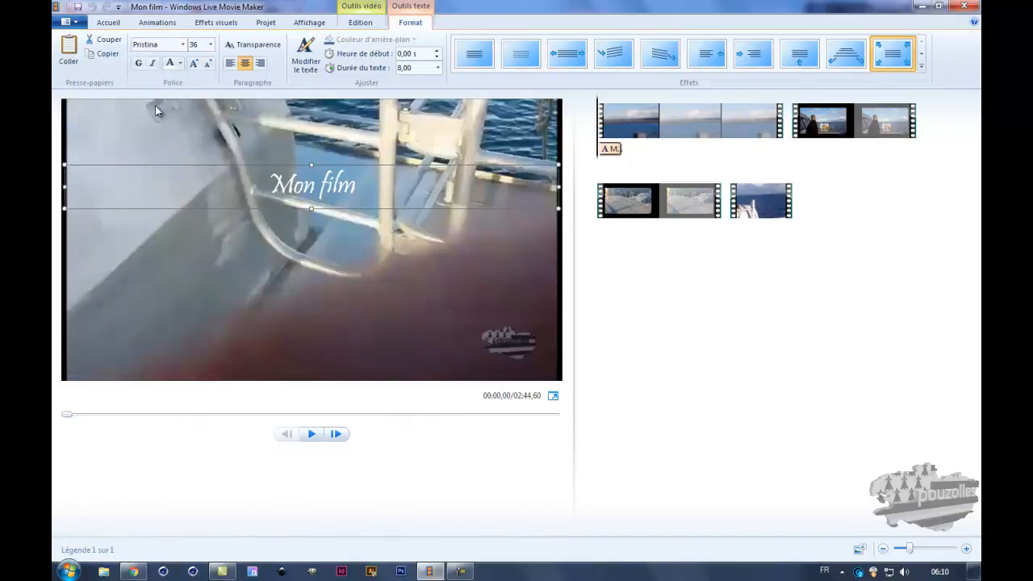
{"action": "left_click", "coordinate": [210, 44]}
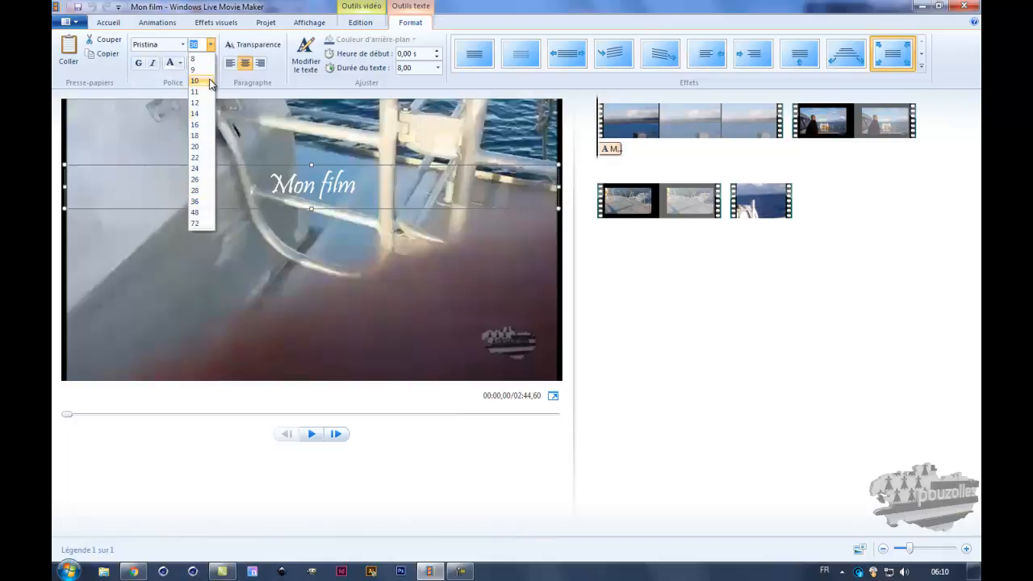
{"action": "left_click", "coordinate": [200, 179]}
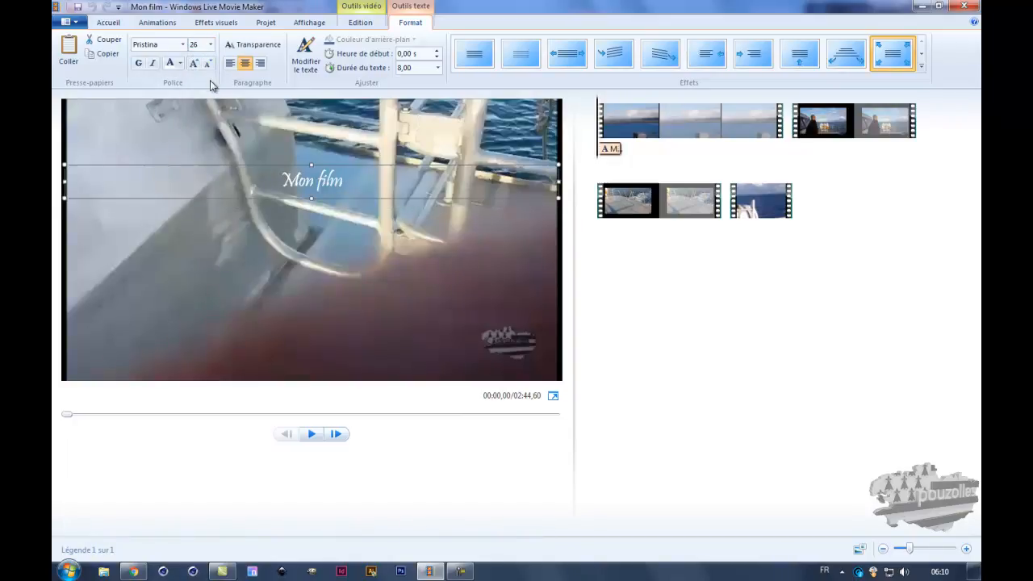
{"action": "left_click", "coordinate": [210, 45]}
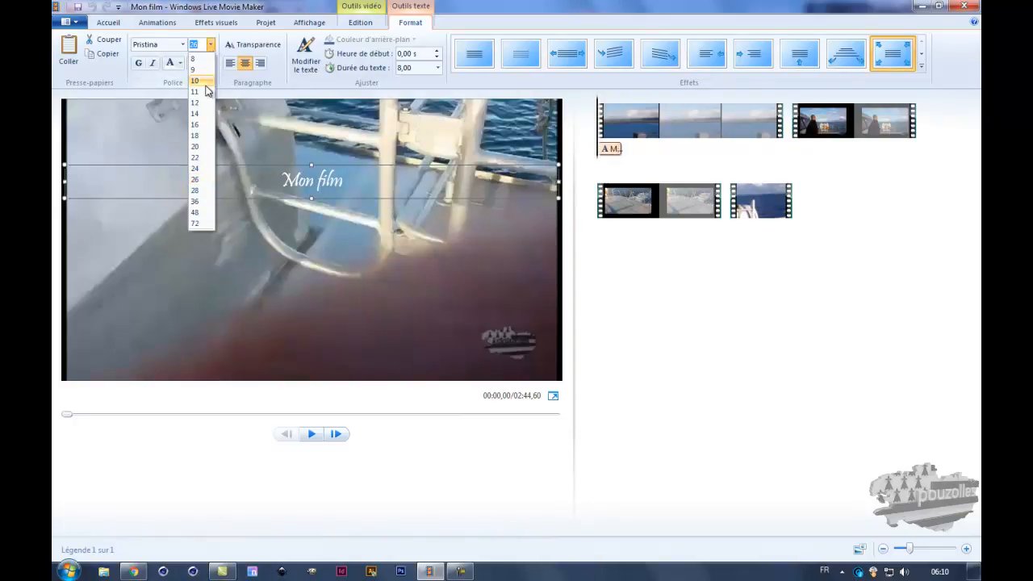
{"action": "left_click", "coordinate": [202, 213]}
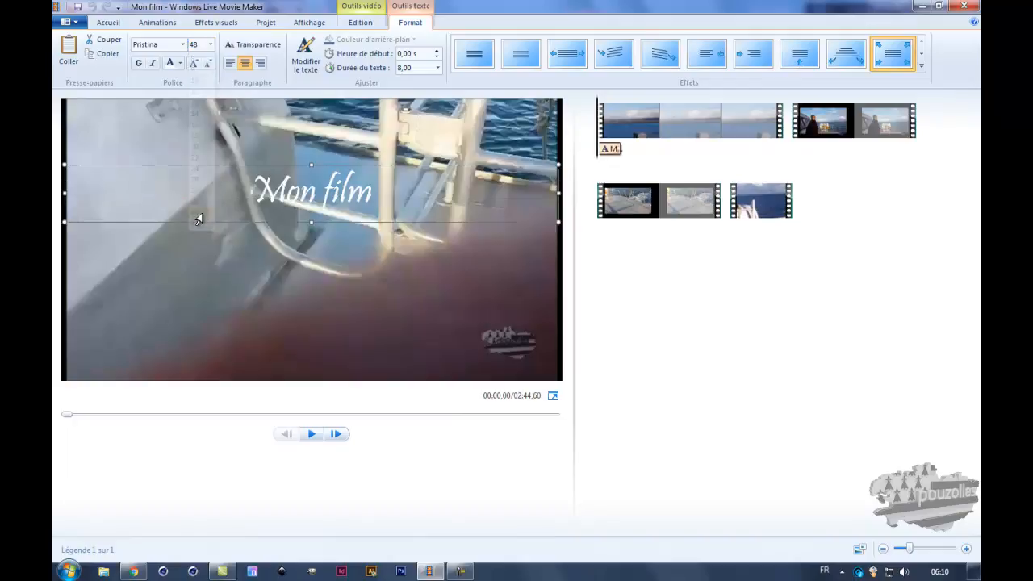
Make the Mon film text italic and colour it golden orange.
{"action": "left_click", "coordinate": [140, 68]}
{"action": "left_click", "coordinate": [153, 65]}
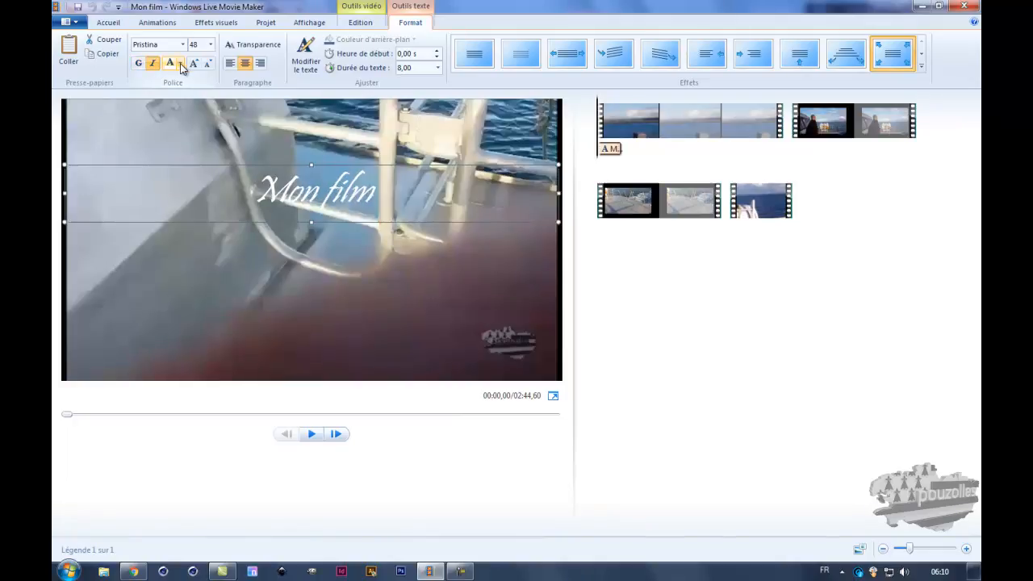
{"action": "left_click", "coordinate": [180, 63]}
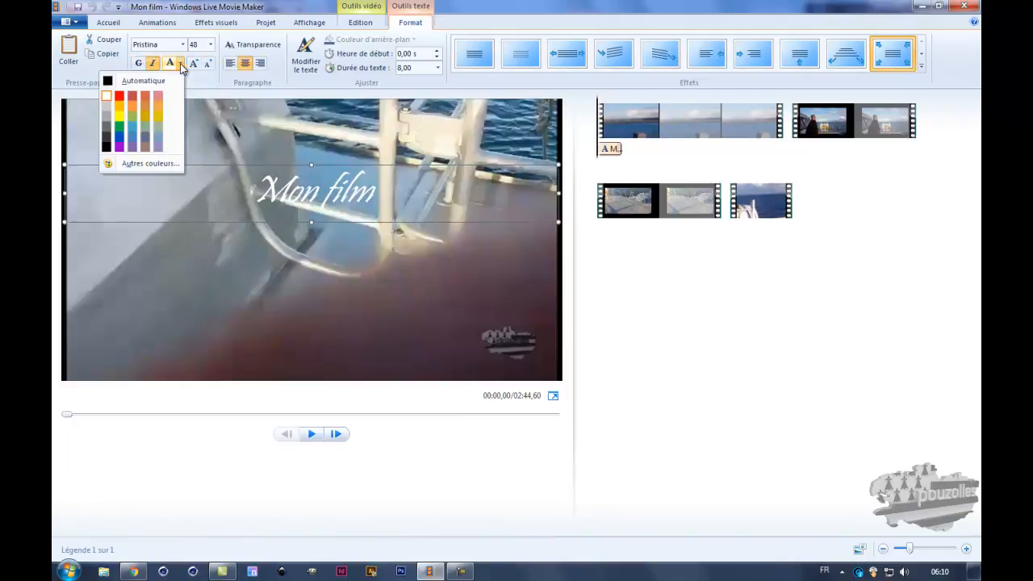
{"action": "left_click", "coordinate": [120, 110]}
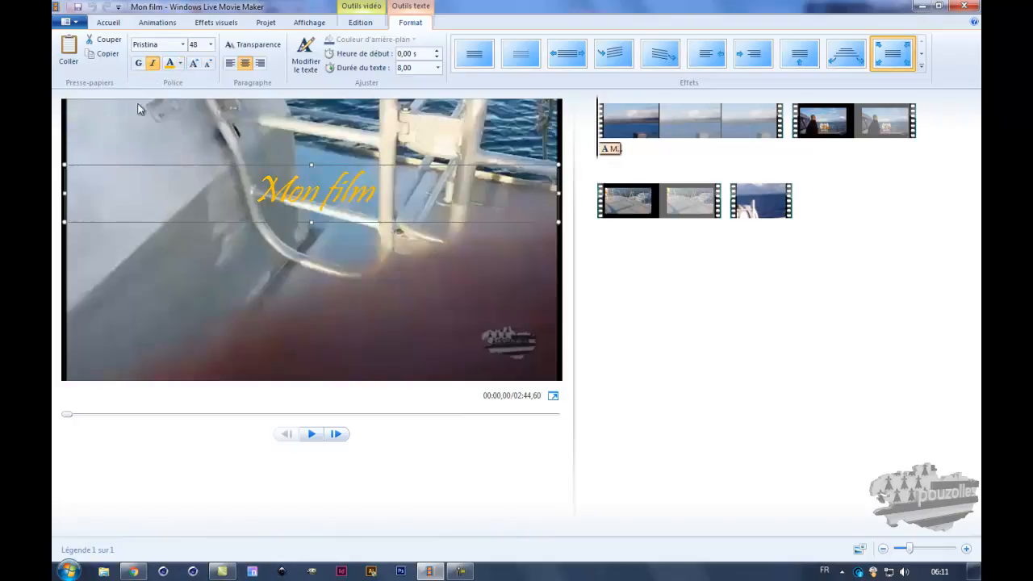
Enlarge the Mon film text in increments to size 120.
{"action": "left_click", "coordinate": [194, 65]}
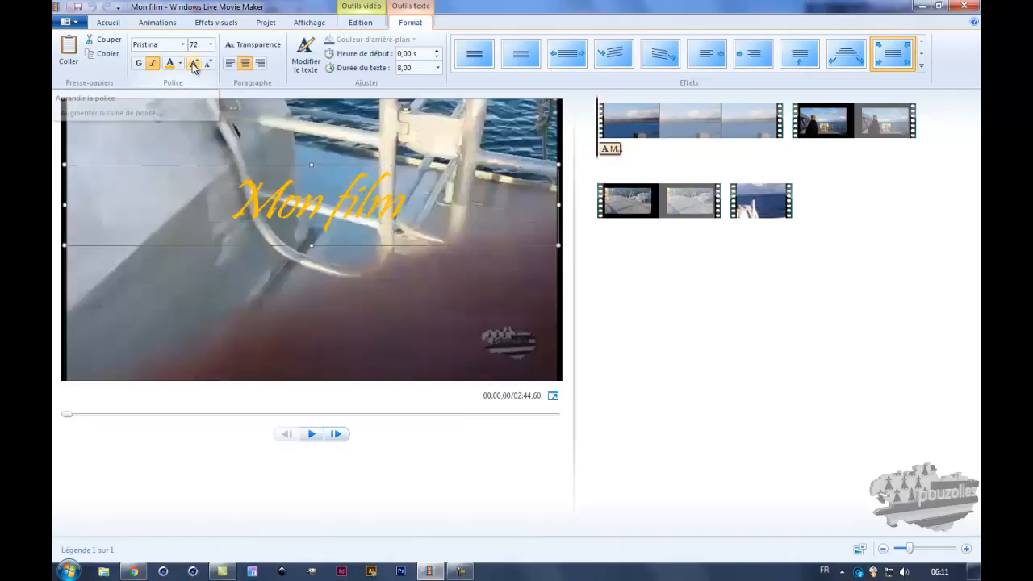
{"action": "left_click", "coordinate": [194, 64]}
{"action": "left_click", "coordinate": [194, 64]}
{"action": "left_click", "coordinate": [194, 65]}
{"action": "left_click", "coordinate": [194, 65]}
{"action": "left_click", "coordinate": [194, 65]}
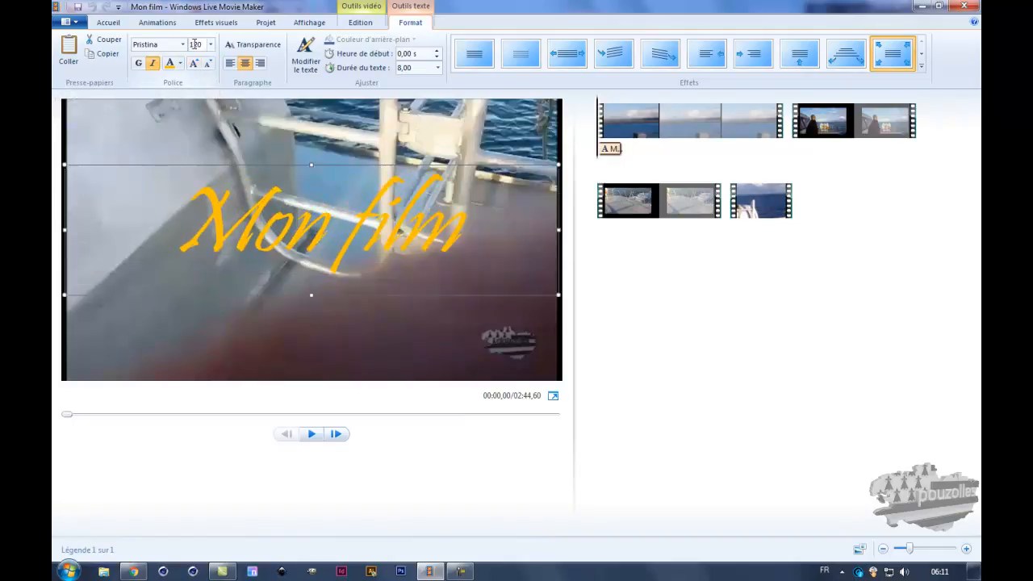
Set the Mon film text's font size to the custom value 200.
{"action": "left_click", "coordinate": [211, 45]}
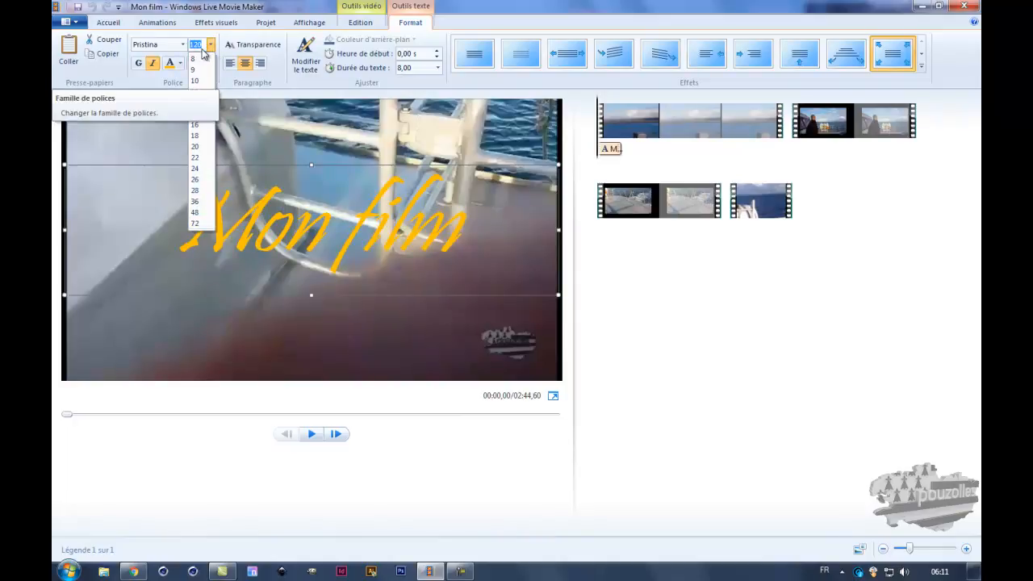
{"action": "type", "text": "200"}
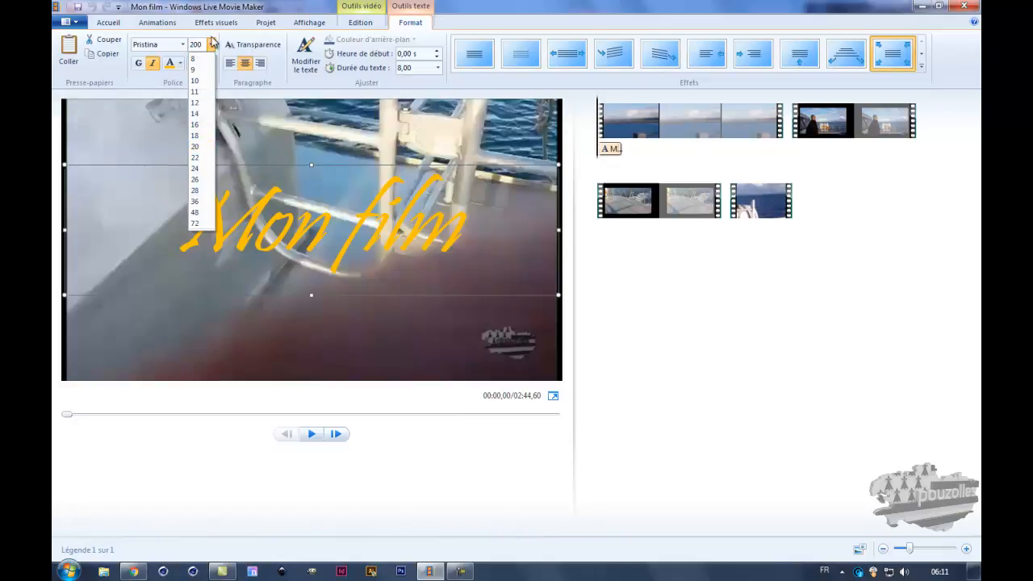
{"action": "key", "text": "Return"}
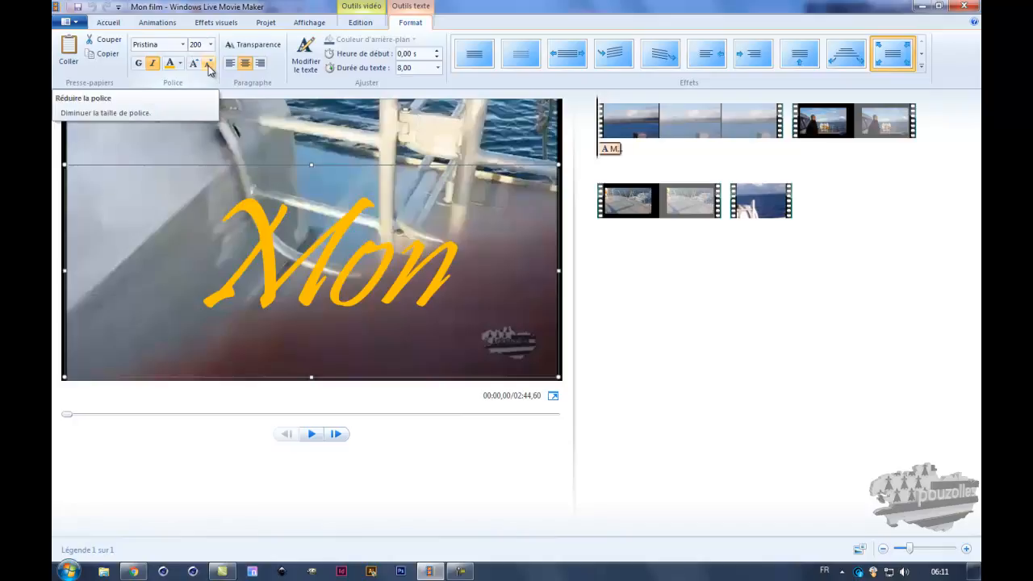
Reduce the Mon film text in increments to size 100.
{"action": "left_click", "coordinate": [209, 64]}
{"action": "left_click", "coordinate": [208, 64]}
{"action": "left_click", "coordinate": [208, 65]}
{"action": "left_click", "coordinate": [208, 65]}
{"action": "left_click", "coordinate": [209, 64]}
{"action": "left_click", "coordinate": [208, 65]}
{"action": "left_click", "coordinate": [208, 64]}
{"action": "left_click", "coordinate": [208, 65]}
{"action": "left_click", "coordinate": [208, 64]}
{"action": "left_click", "coordinate": [208, 64]}
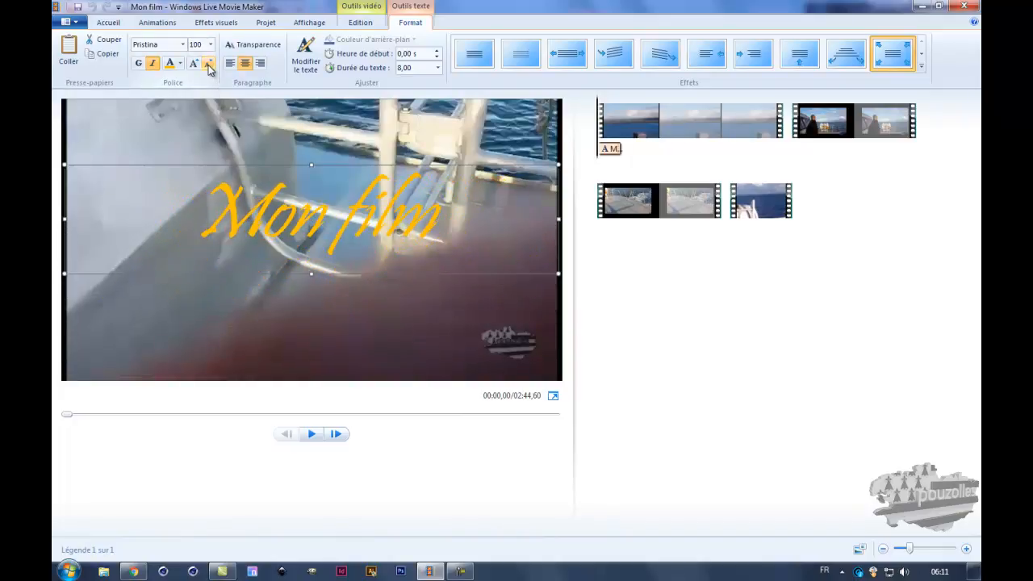
Try out the transparency of the Mon film text, ending at fully opaque.
{"action": "left_click", "coordinate": [250, 47]}
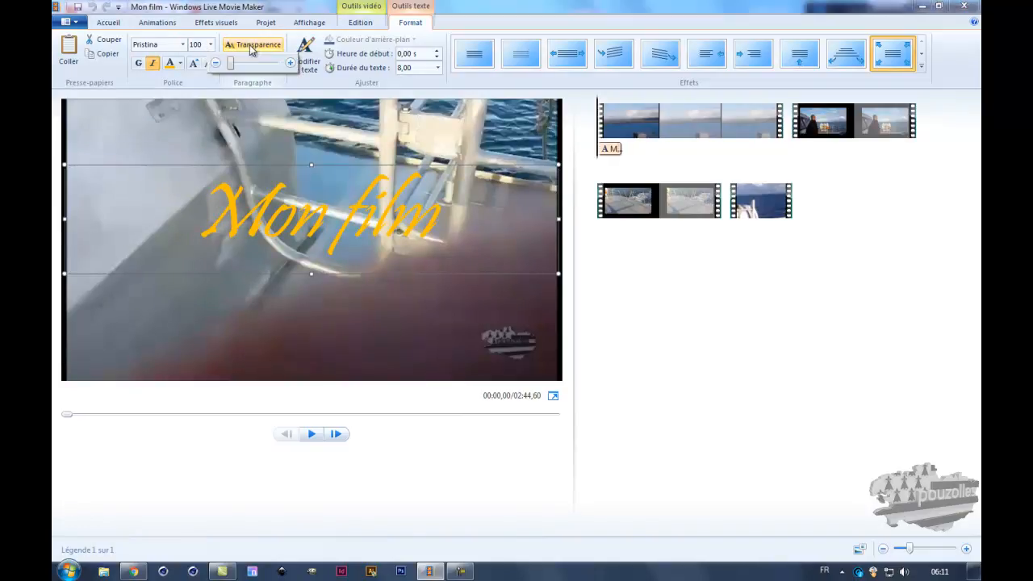
{"action": "mouse_move", "coordinate": [232, 64]}
{"action": "left_mouse_down"}
{"action": "mouse_move", "coordinate": [276, 71]}
{"action": "mouse_move", "coordinate": [230, 73]}
{"action": "mouse_move", "coordinate": [280, 71]}
{"action": "mouse_move", "coordinate": [224, 71]}
{"action": "left_mouse_up"}
{"action": "left_click", "coordinate": [256, 47]}
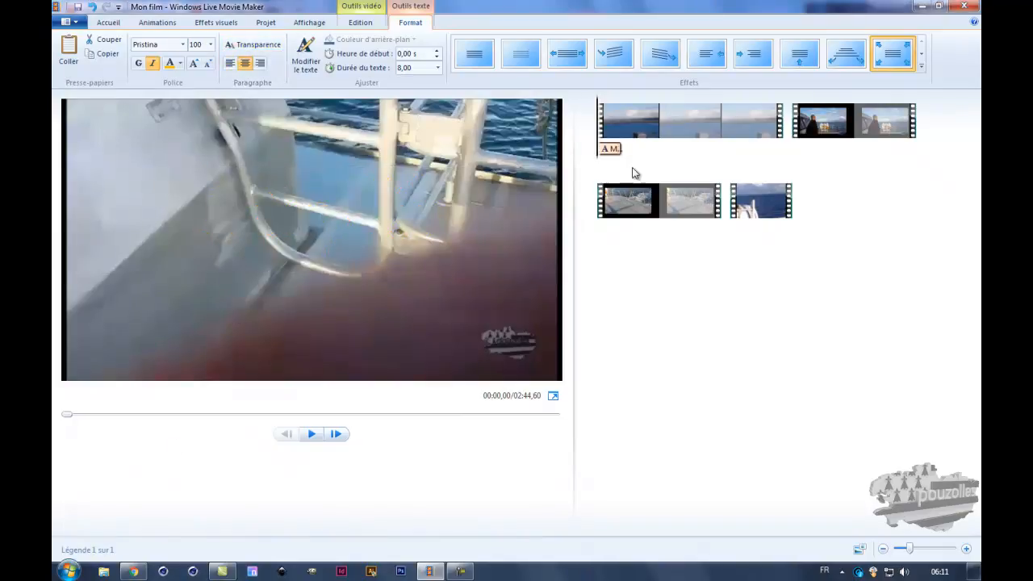
Select the Mon film text on the first clip and widen its box to the full width of the picture.
{"action": "left_click", "coordinate": [611, 152]}
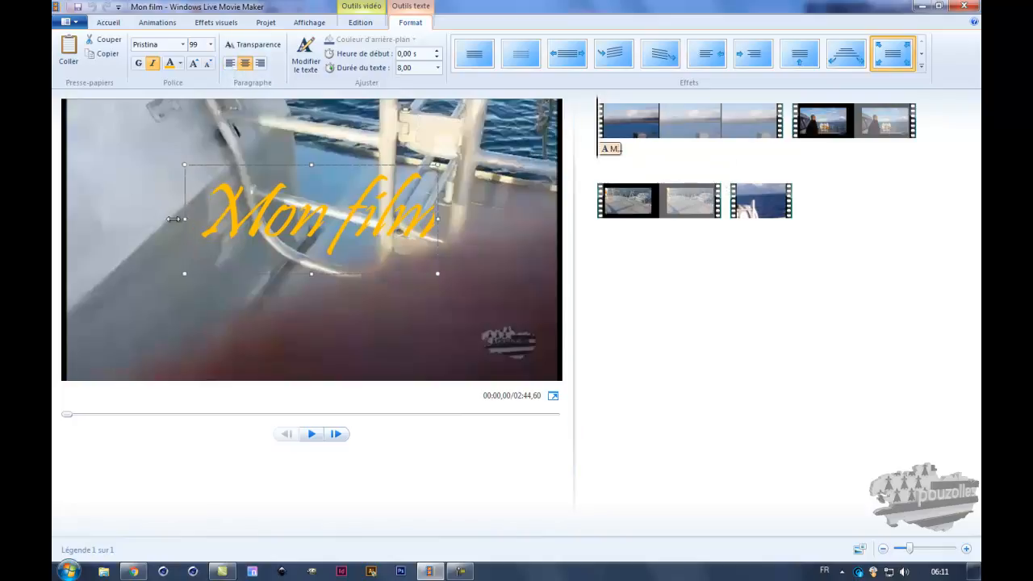
{"action": "left_click_drag", "start_coordinate": [186, 219], "coordinate": [56, 218]}
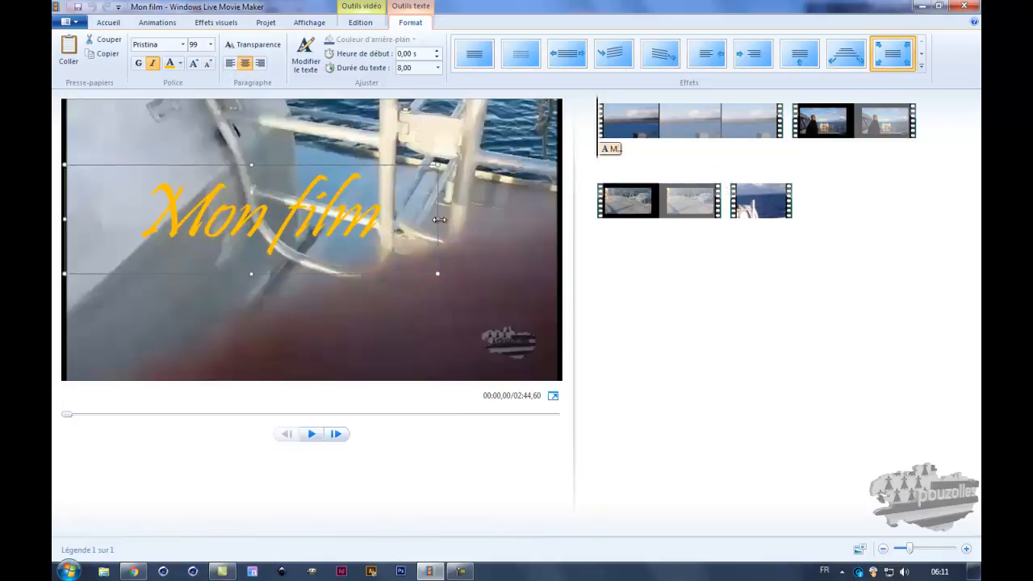
{"action": "left_click_drag", "start_coordinate": [439, 219], "coordinate": [616, 222]}
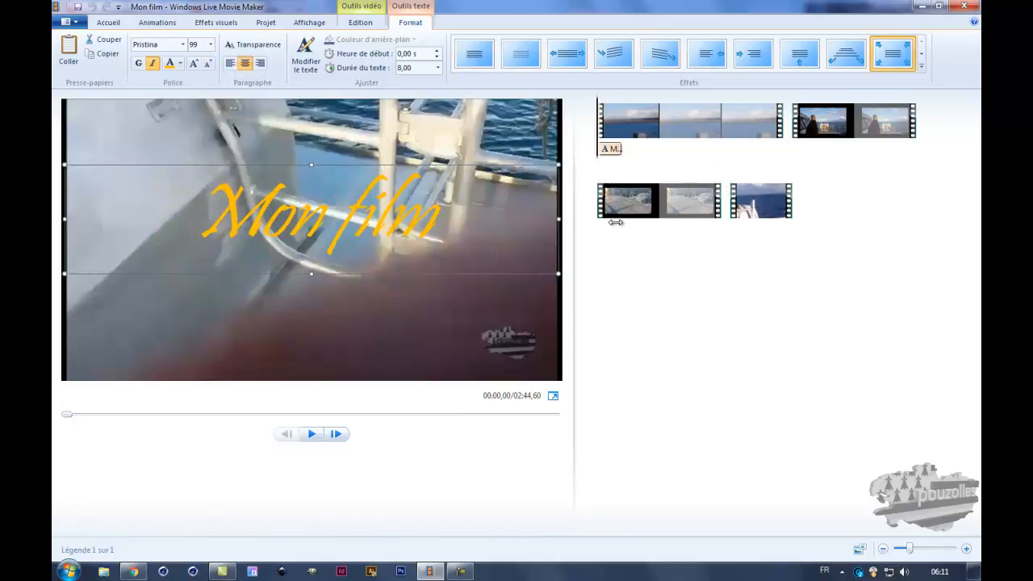
Left-align the Mon film text and narrow its box from both sides.
{"action": "left_click", "coordinate": [230, 63]}
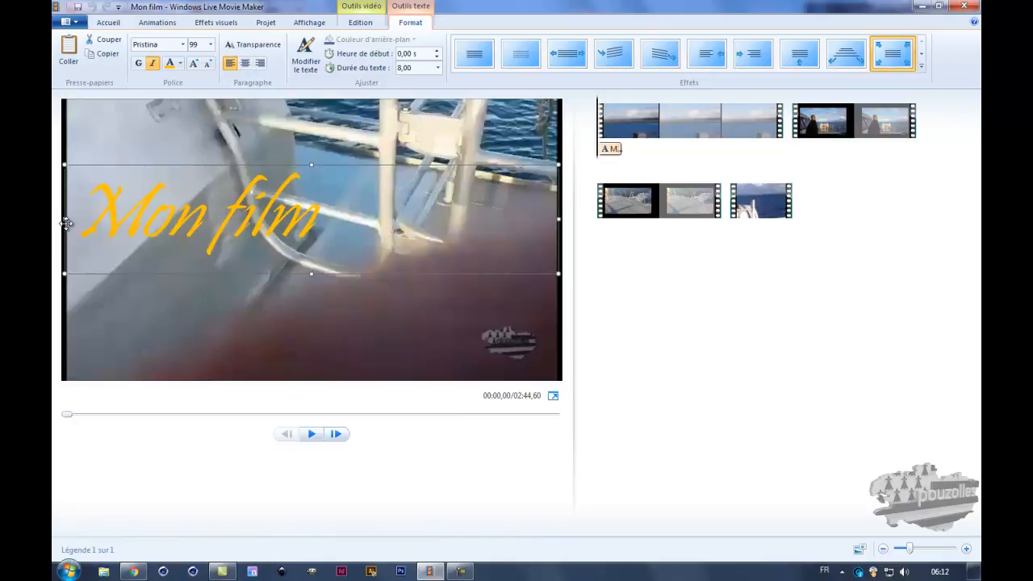
{"action": "left_click_drag", "start_coordinate": [70, 217], "coordinate": [202, 229]}
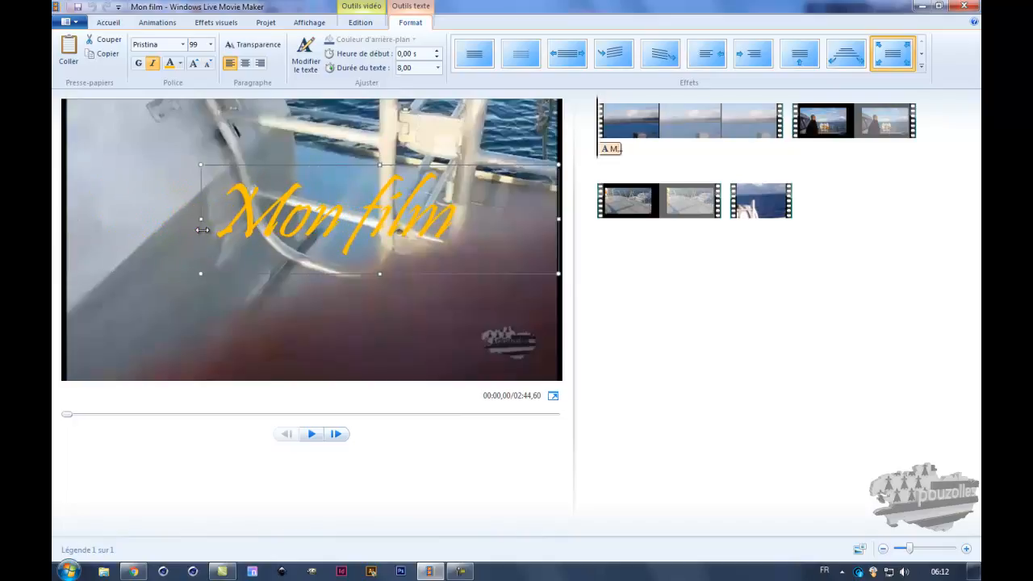
{"action": "left_click_drag", "start_coordinate": [559, 219], "coordinate": [542, 237]}
Compare centred and right alignment of the Mon film text, extend its box to the picture's right edge, and finish with it centred.
{"action": "left_click", "coordinate": [245, 64]}
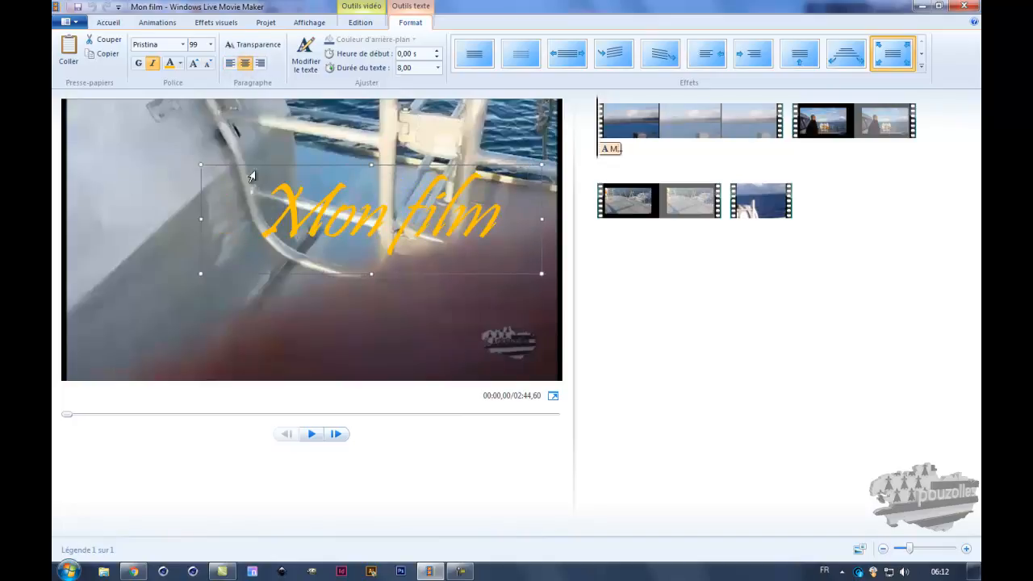
{"action": "left_click", "coordinate": [260, 65]}
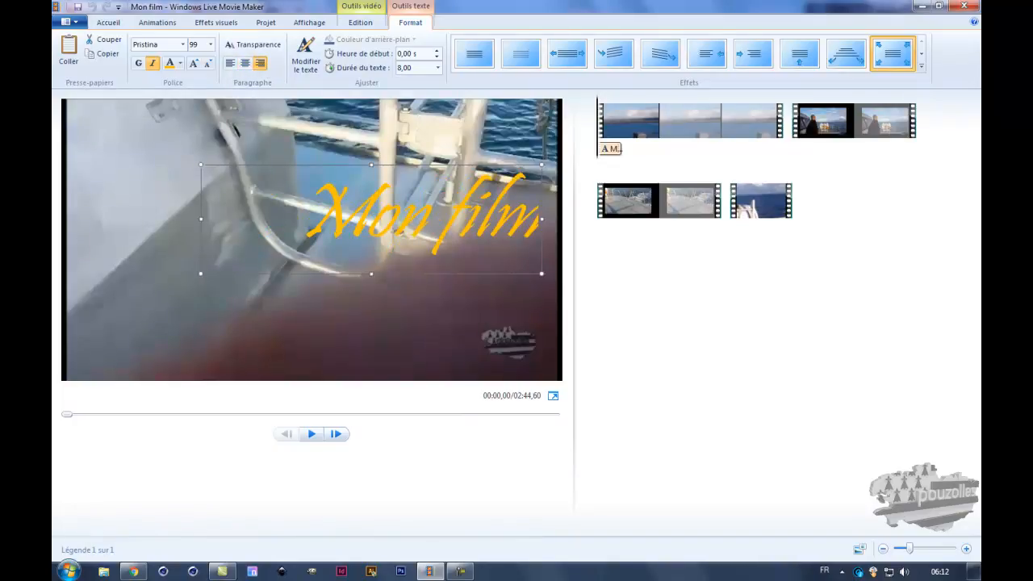
{"action": "left_click_drag", "start_coordinate": [542, 220], "coordinate": [567, 220]}
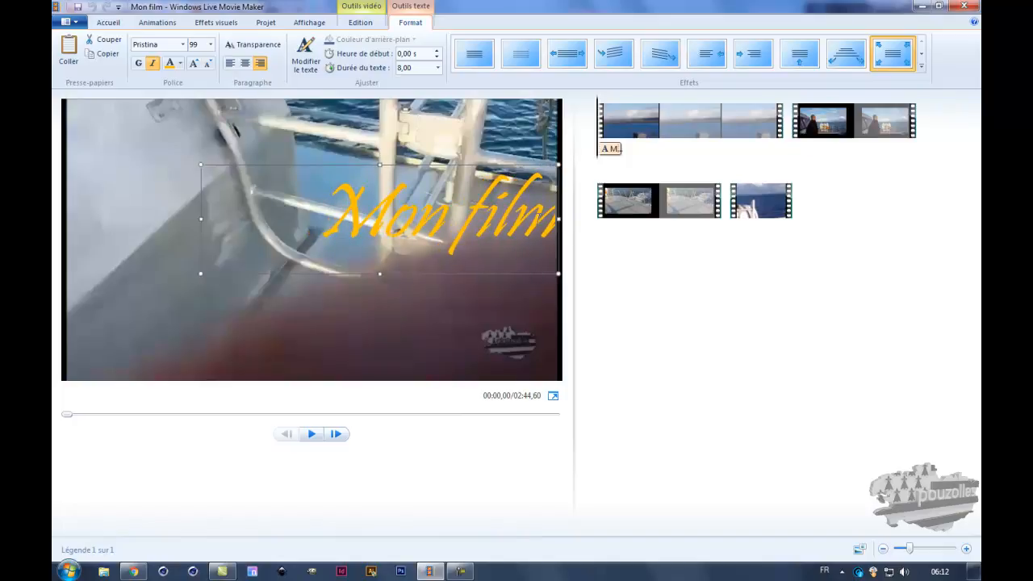
{"action": "left_click", "coordinate": [245, 64]}
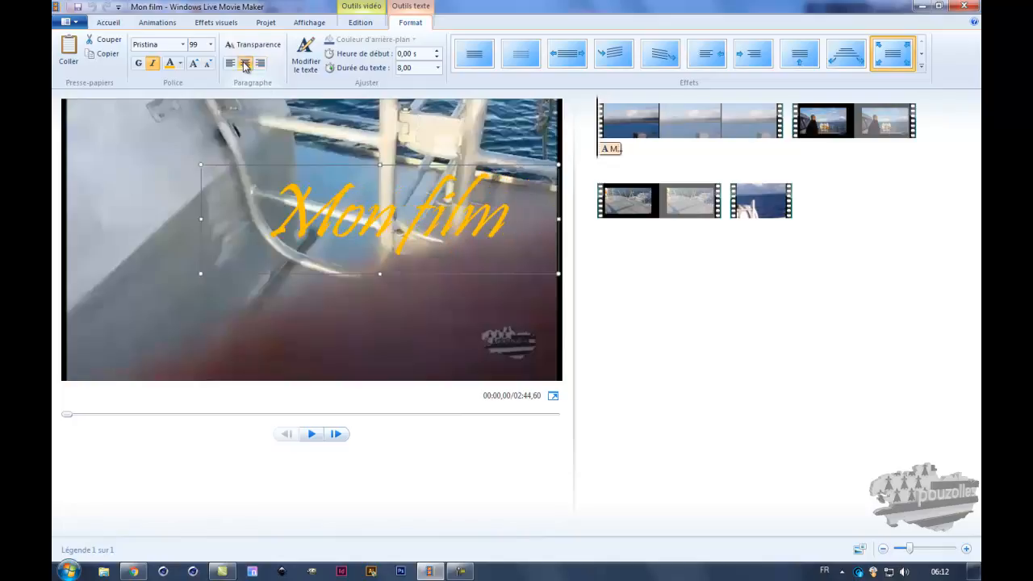
Move the Mon film text box back to the middle of the picture and open its text for editing.
{"action": "left_click_drag", "start_coordinate": [329, 168], "coordinate": [254, 171]}
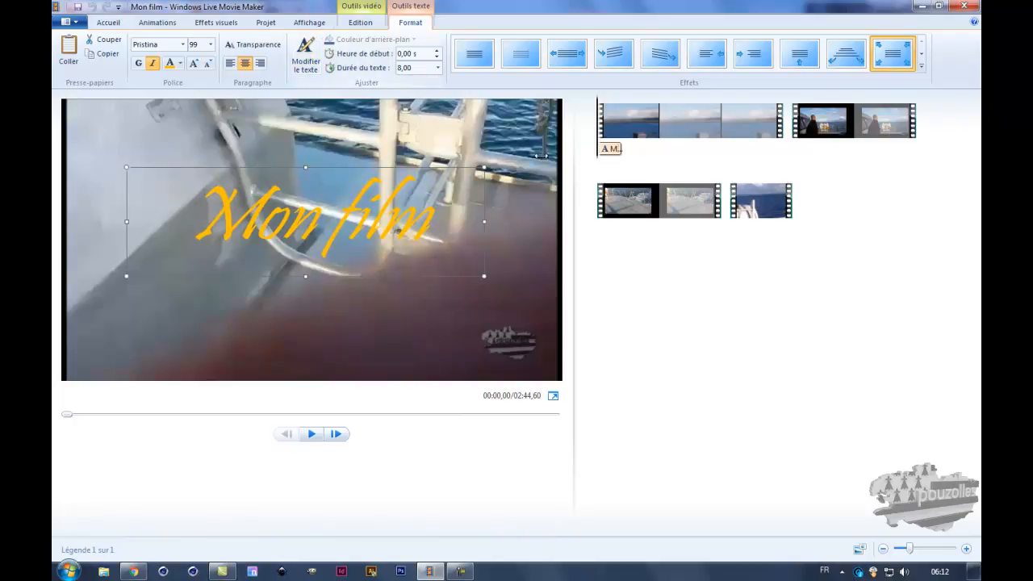
{"action": "left_click", "coordinate": [663, 165]}
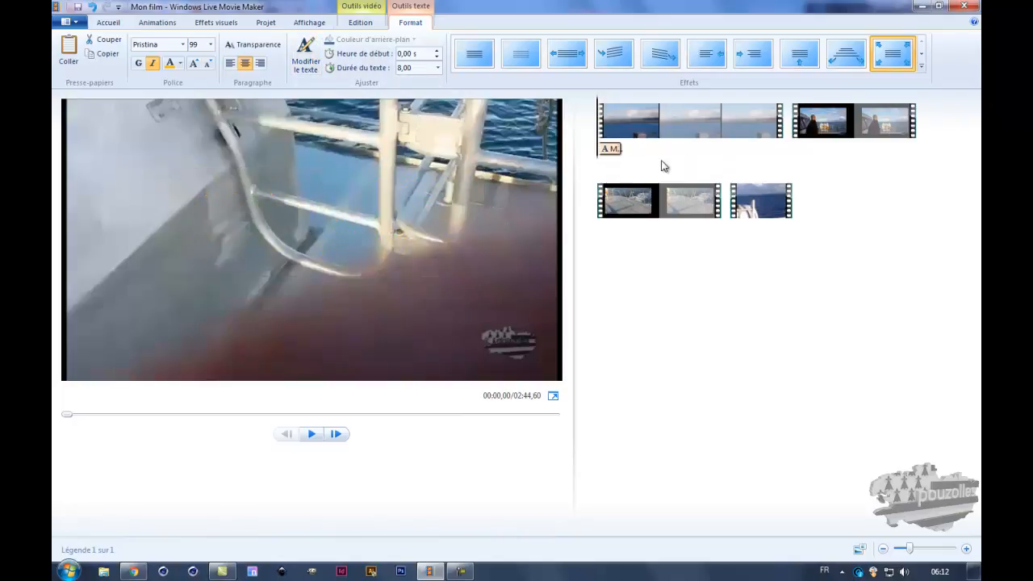
{"action": "left_click", "coordinate": [611, 150]}
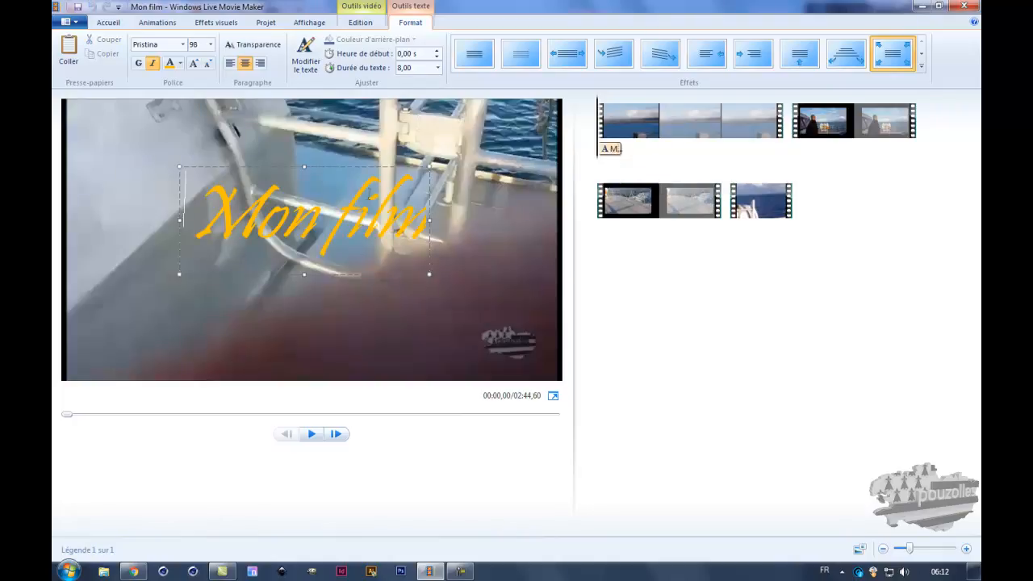
{"action": "left_click", "coordinate": [729, 351]}
{"action": "left_click", "coordinate": [310, 64]}
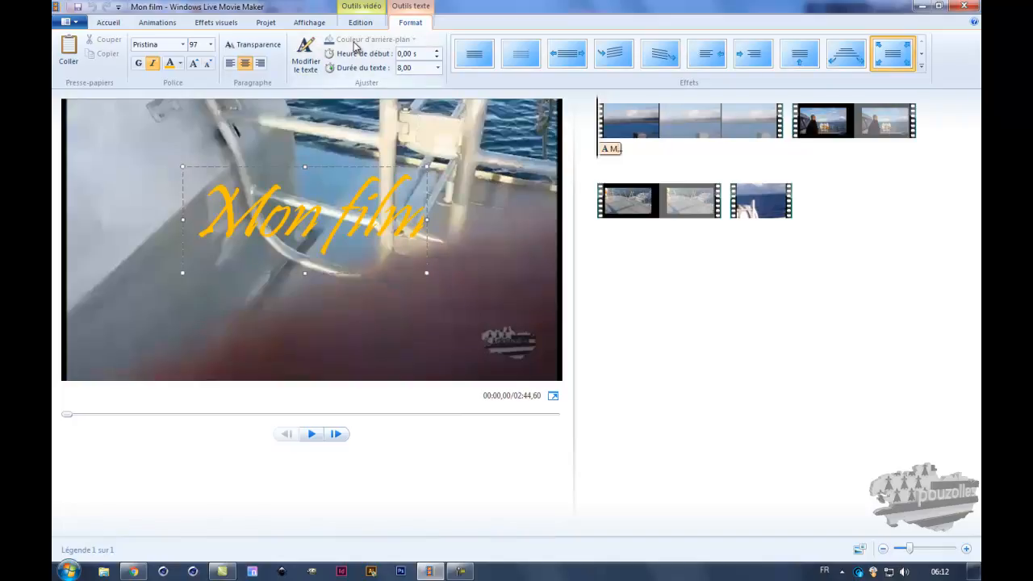
Delete the Mon film text from the first clip and add a new title screen at the start of the film.
{"action": "left_click", "coordinate": [611, 150]}
{"action": "key", "text": "Delete"}
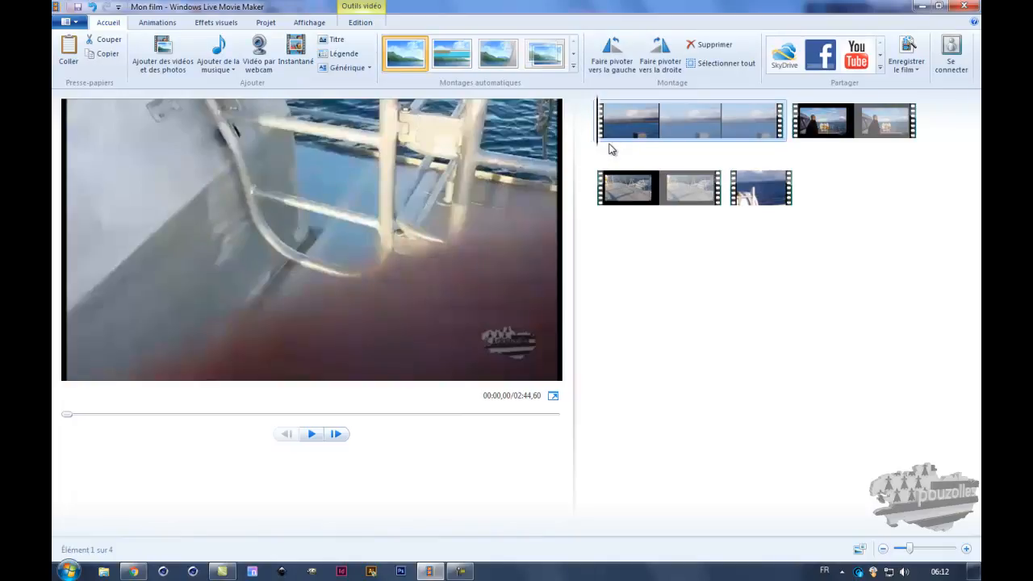
{"action": "left_click", "coordinate": [337, 38]}
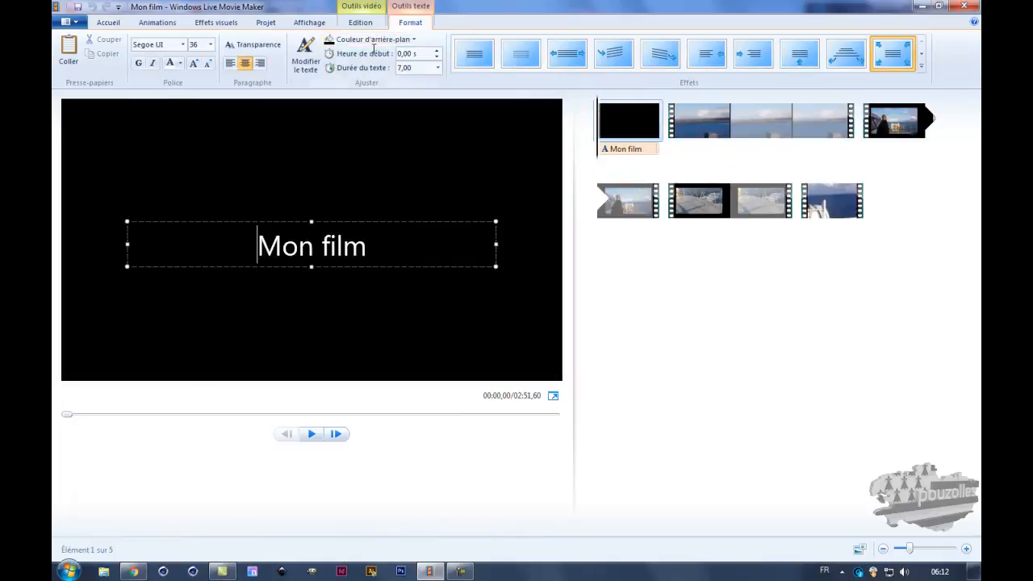
Set the background colour of the new title screen to light blue.
{"action": "left_click", "coordinate": [628, 123]}
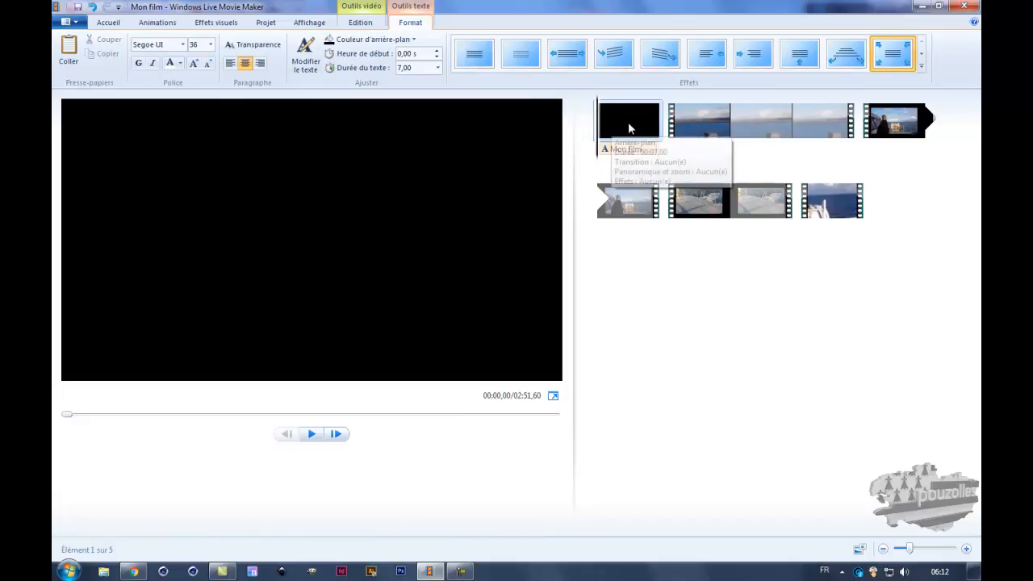
{"action": "left_click", "coordinate": [370, 40]}
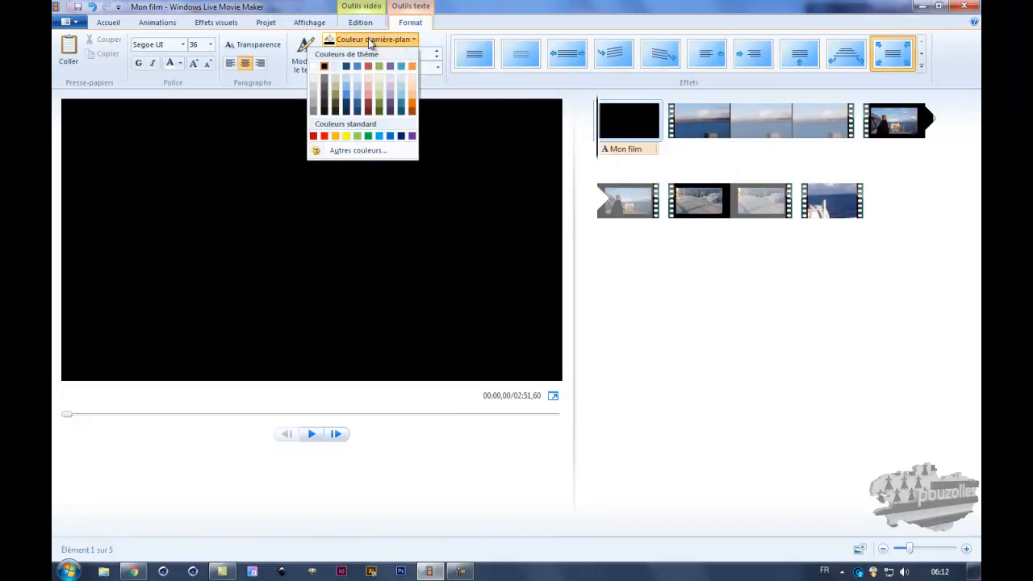
{"action": "left_click", "coordinate": [347, 88]}
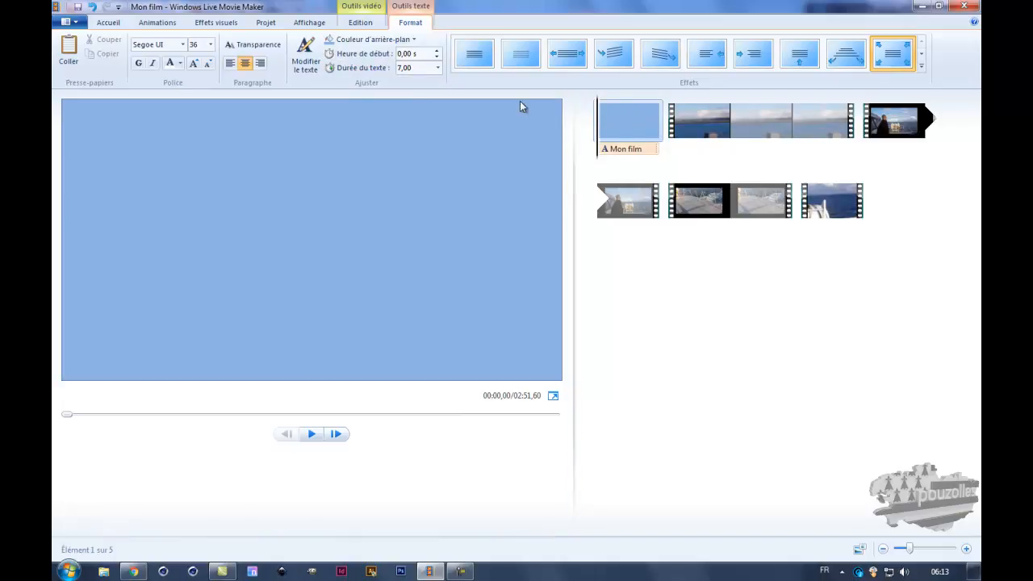
Set the title screen's background colour to grey and play the Mon film title.
{"action": "left_click", "coordinate": [355, 40]}
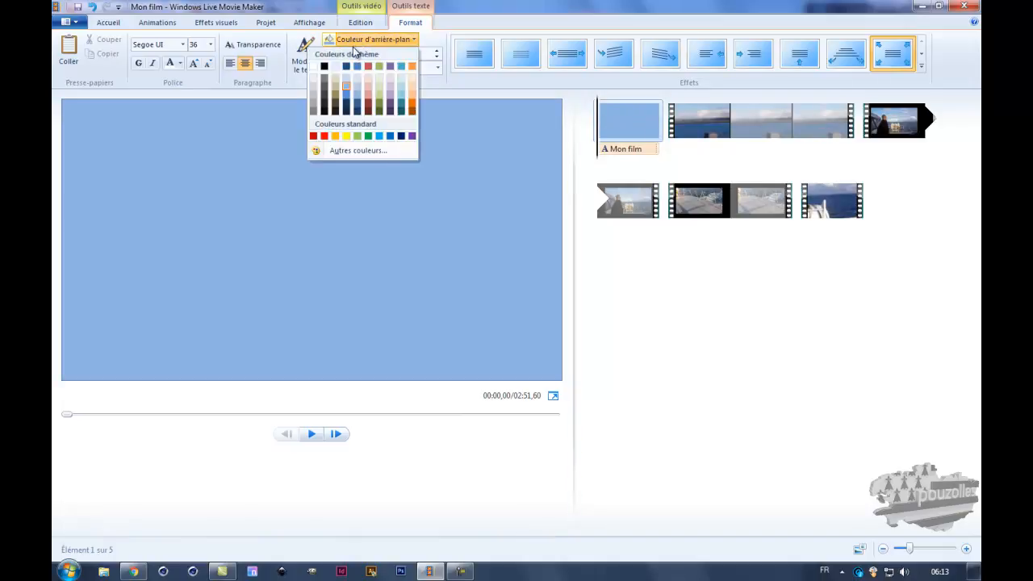
{"action": "left_click", "coordinate": [325, 80]}
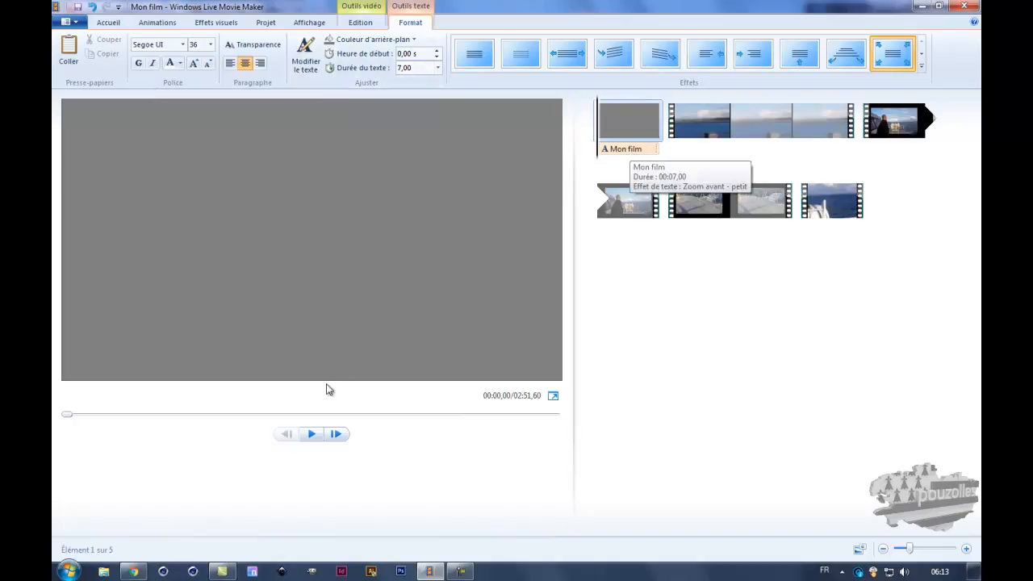
{"action": "left_click", "coordinate": [312, 435]}
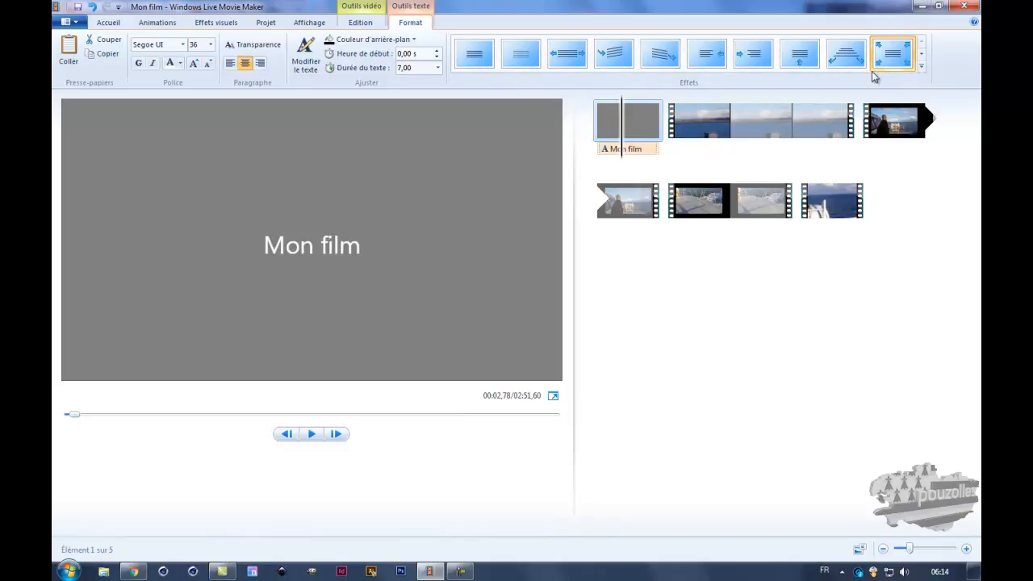
Apply the larger zoom text effect to the Mon film title and preview it from the start of the film.
{"action": "left_click", "coordinate": [922, 54]}
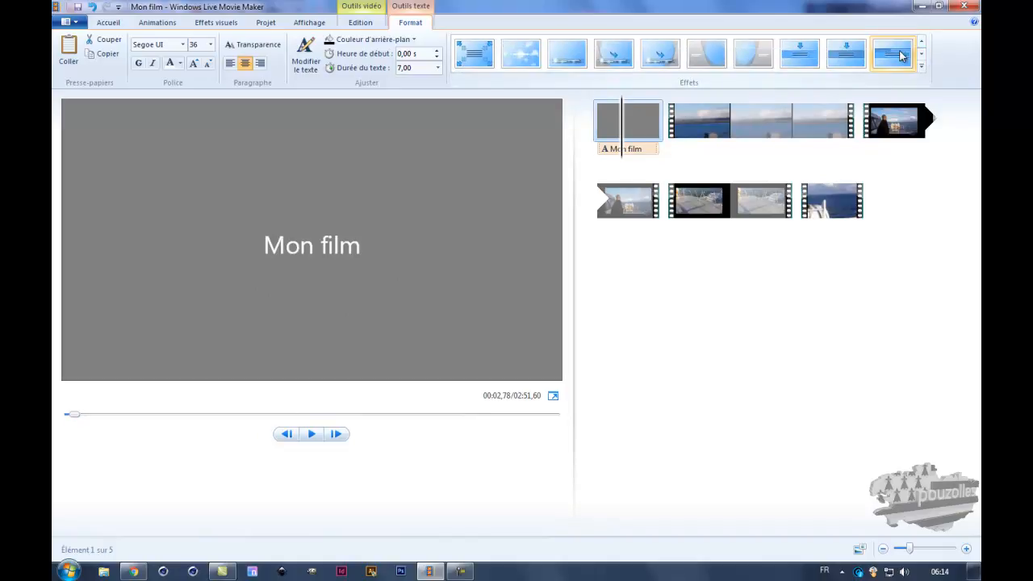
{"action": "mouse_move", "coordinate": [901, 56]}
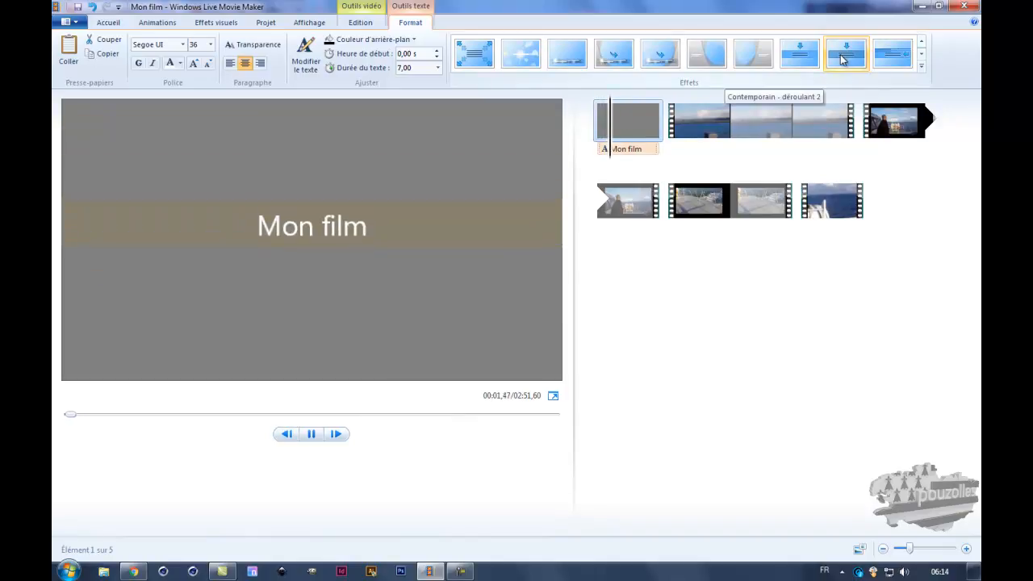
{"action": "left_click", "coordinate": [472, 55]}
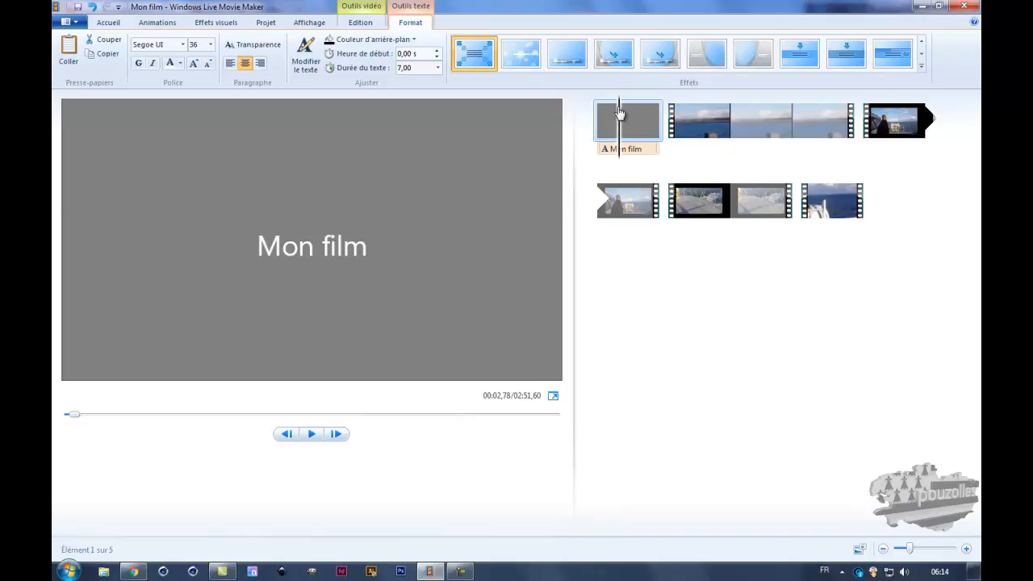
{"action": "left_click_drag", "start_coordinate": [623, 113], "coordinate": [593, 114]}
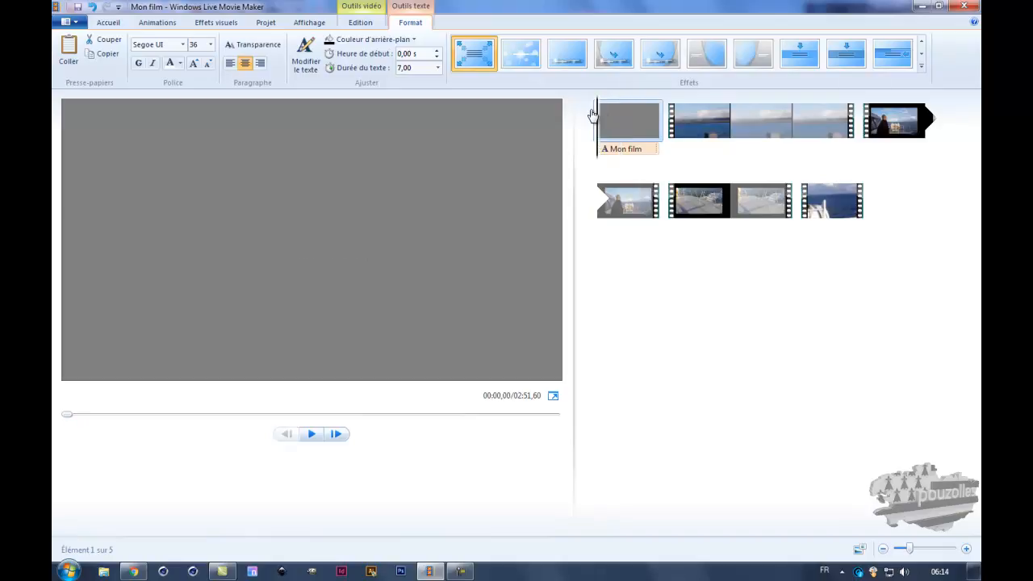
{"action": "left_click", "coordinate": [312, 435]}
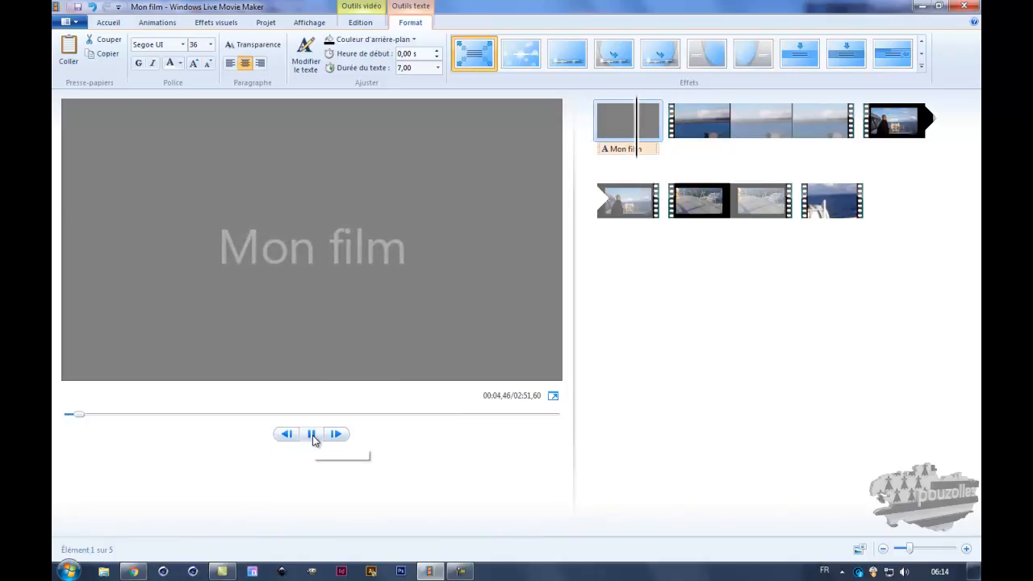
{"action": "left_click", "coordinate": [314, 438]}
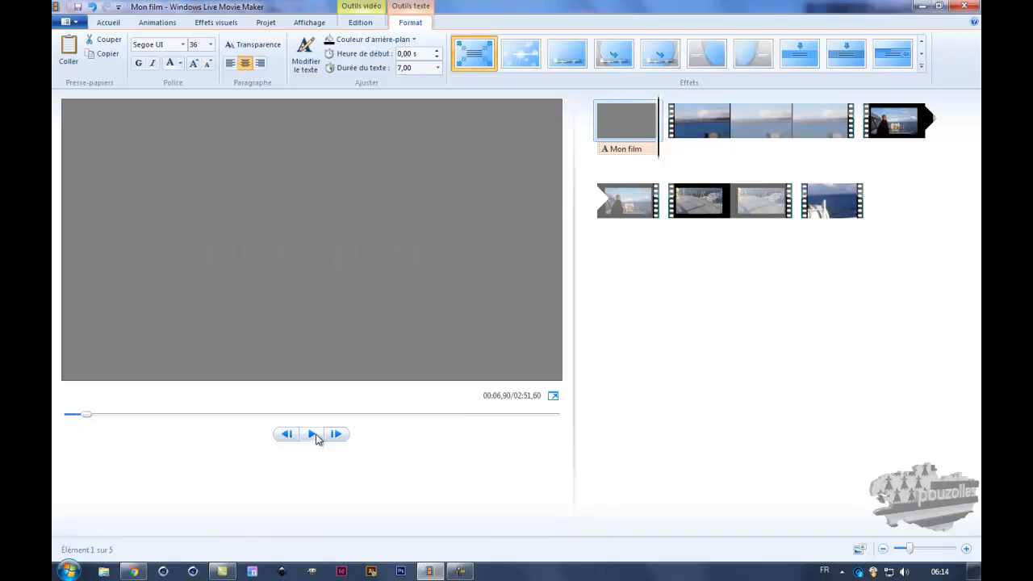
Set the opening title screen's background to the theme's medium blue.
{"action": "left_click", "coordinate": [627, 164]}
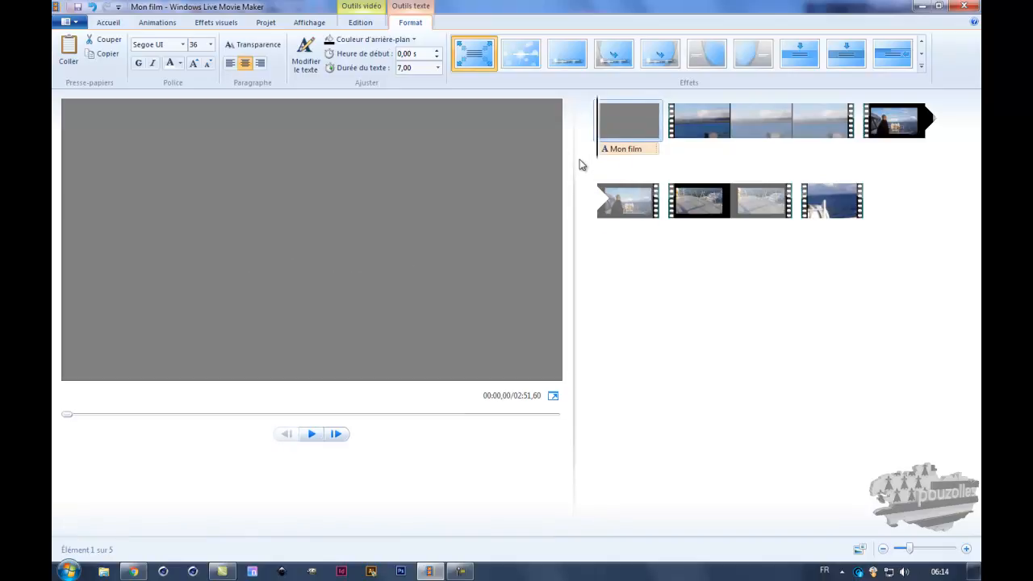
{"action": "left_click", "coordinate": [372, 10]}
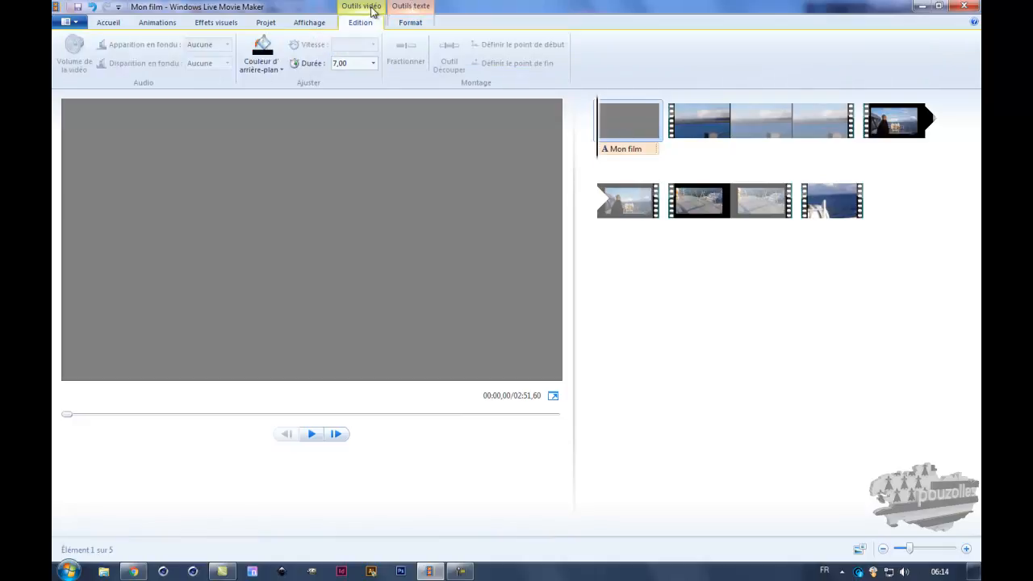
{"action": "left_click", "coordinate": [267, 47]}
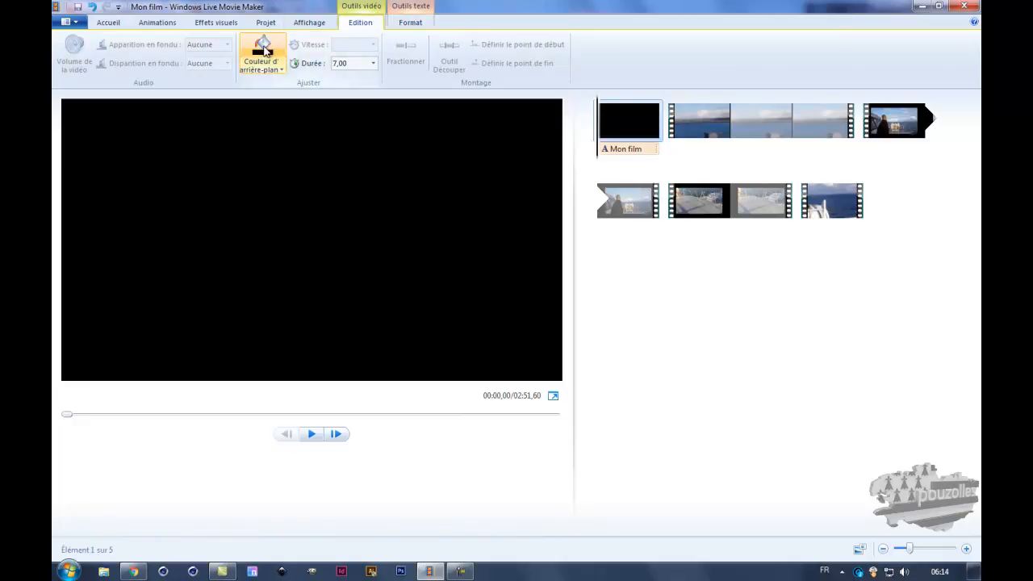
{"action": "left_click", "coordinate": [278, 71]}
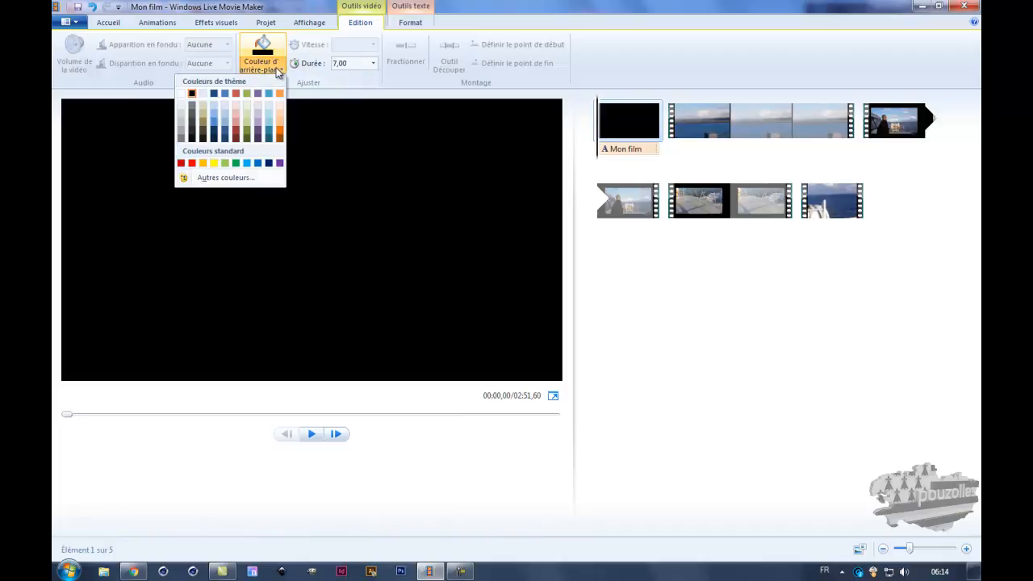
{"action": "left_click", "coordinate": [225, 94]}
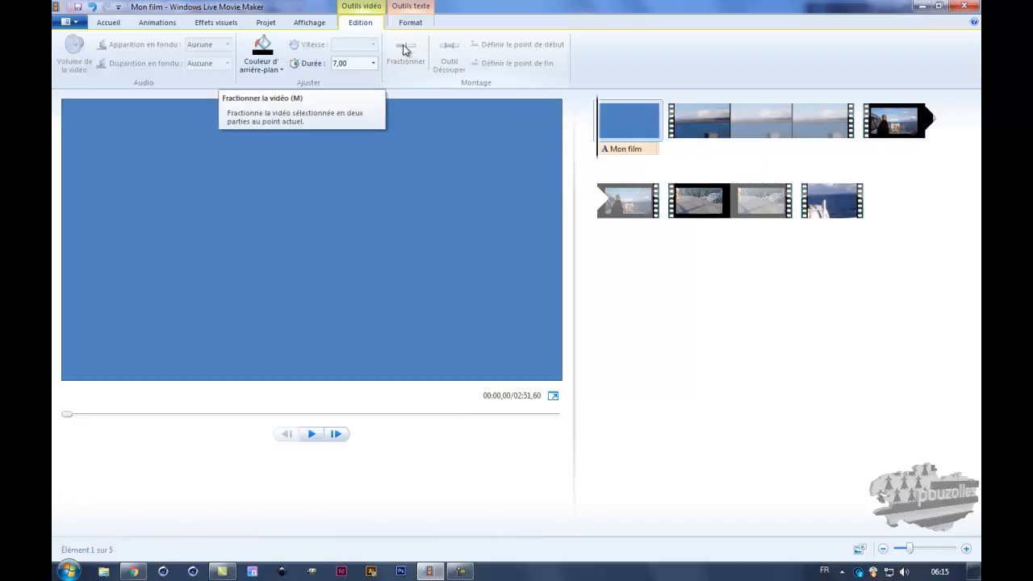
Apply the perspective panel transition to the start of the Mon film title screen.
{"action": "left_click", "coordinate": [768, 128]}
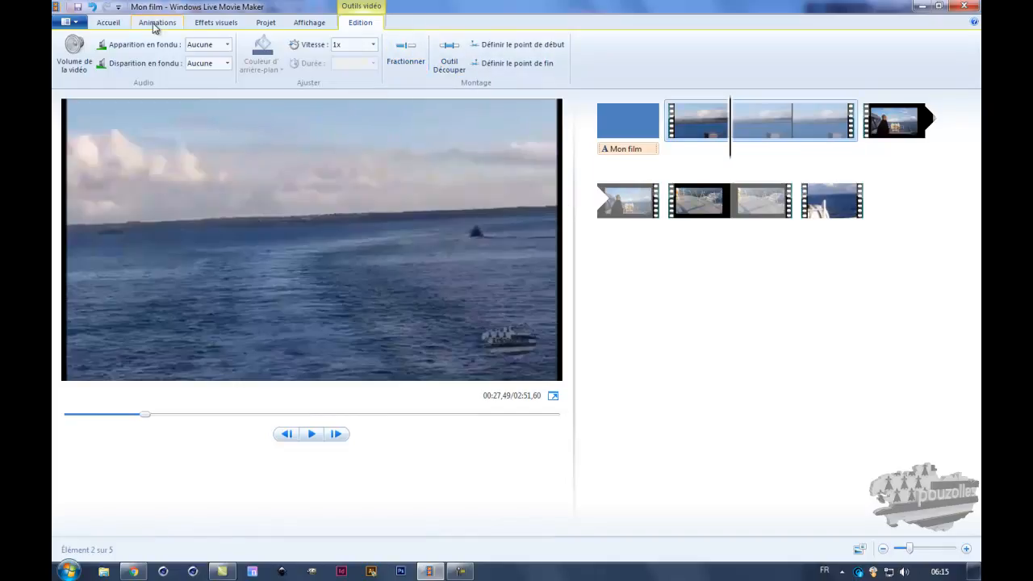
{"action": "left_click", "coordinate": [113, 22]}
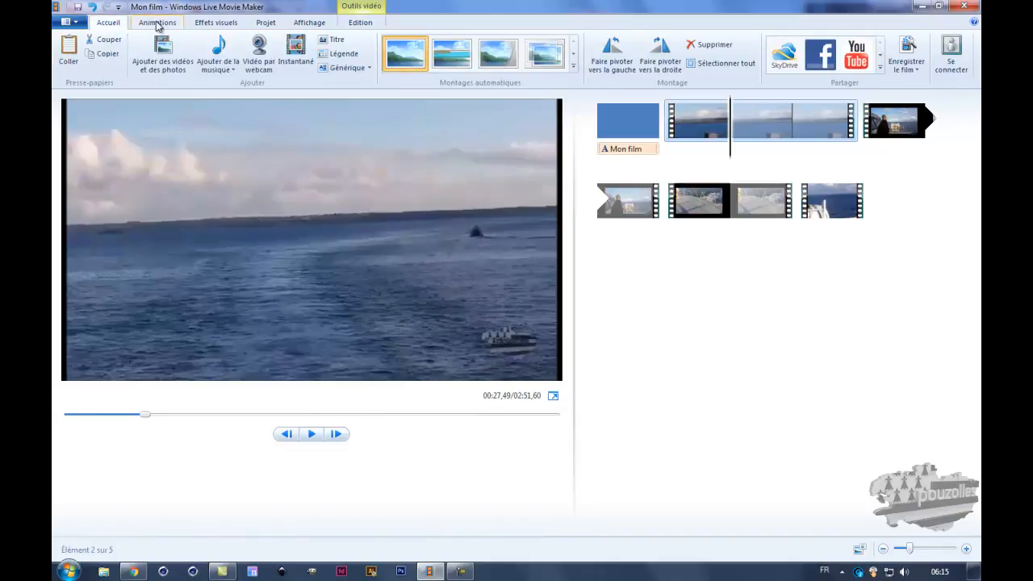
{"action": "left_click", "coordinate": [158, 24]}
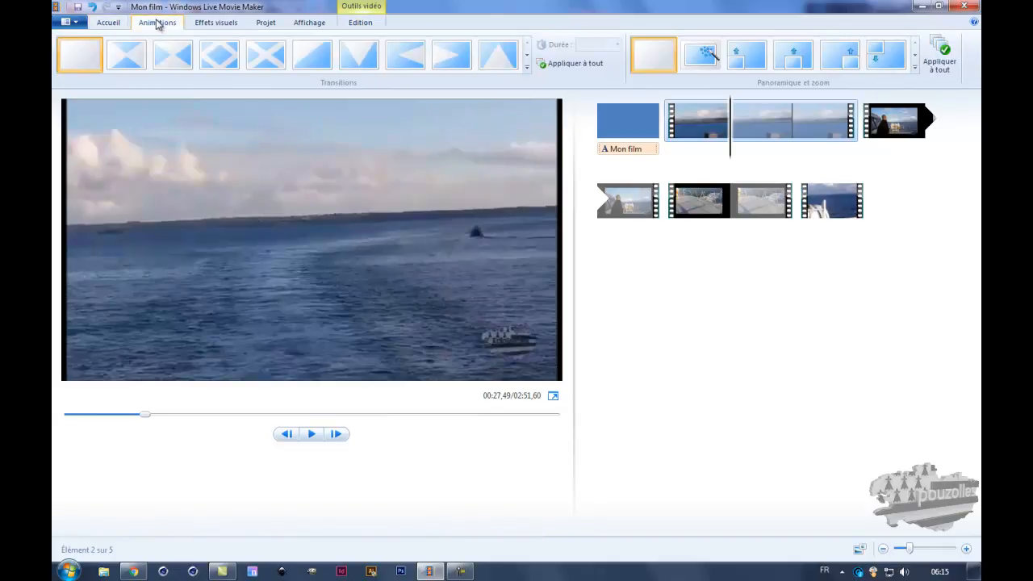
{"action": "left_click", "coordinate": [621, 161]}
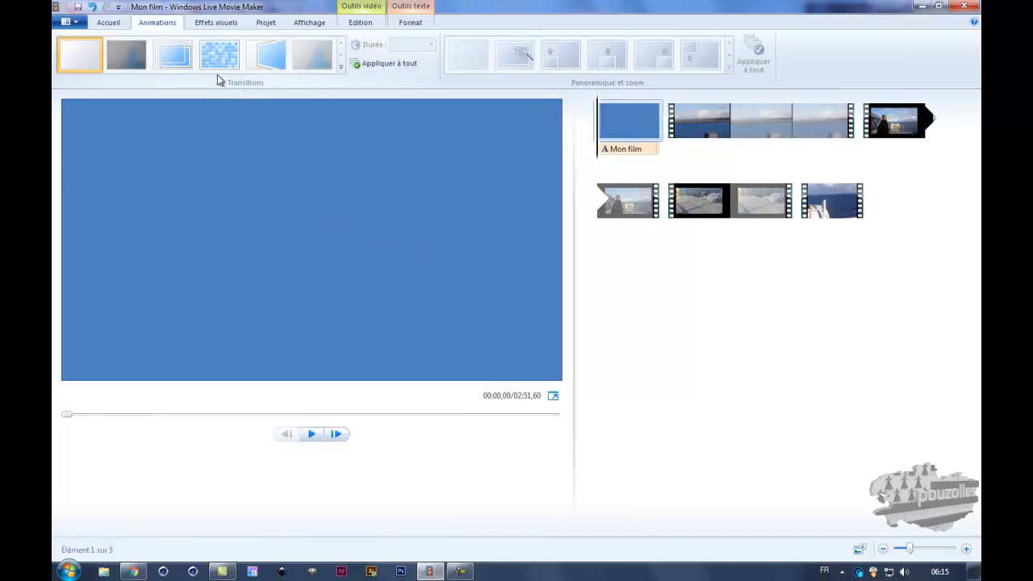
{"action": "left_click", "coordinate": [135, 59]}
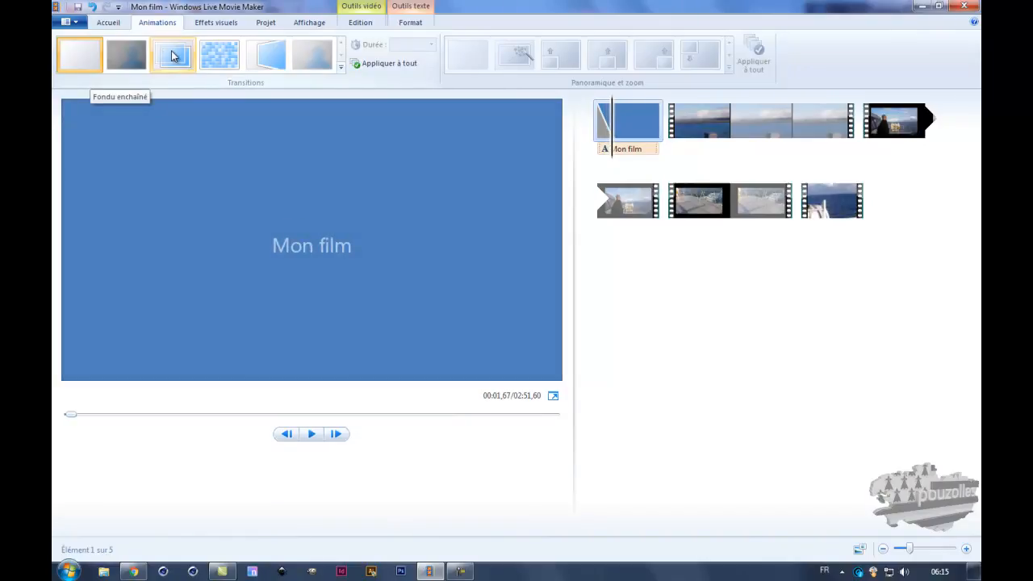
{"action": "left_click", "coordinate": [269, 59]}
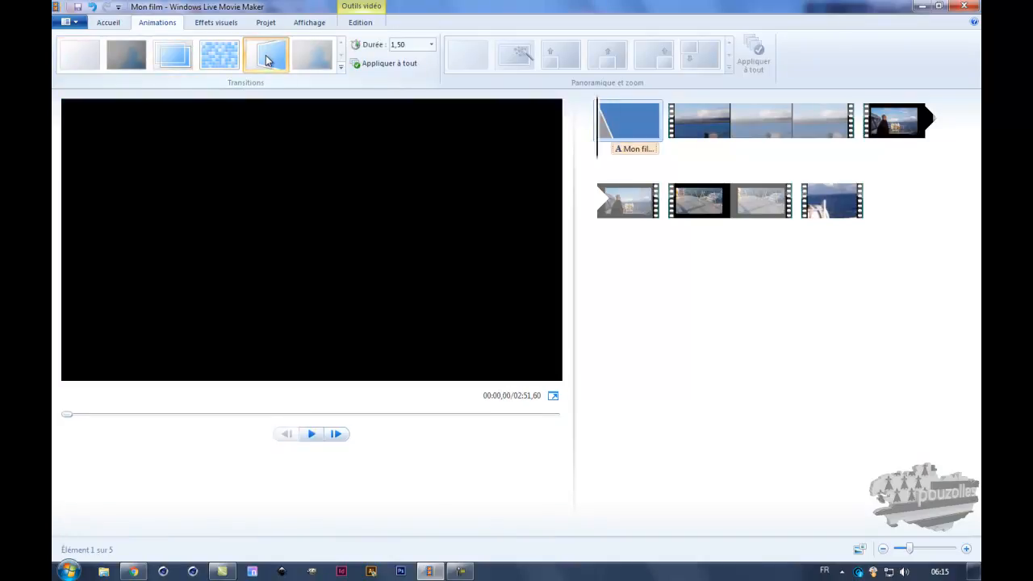
Review the full transition gallery for the first video clip after the title and apply the brick-pattern dissolve.
{"action": "left_click", "coordinate": [673, 143]}
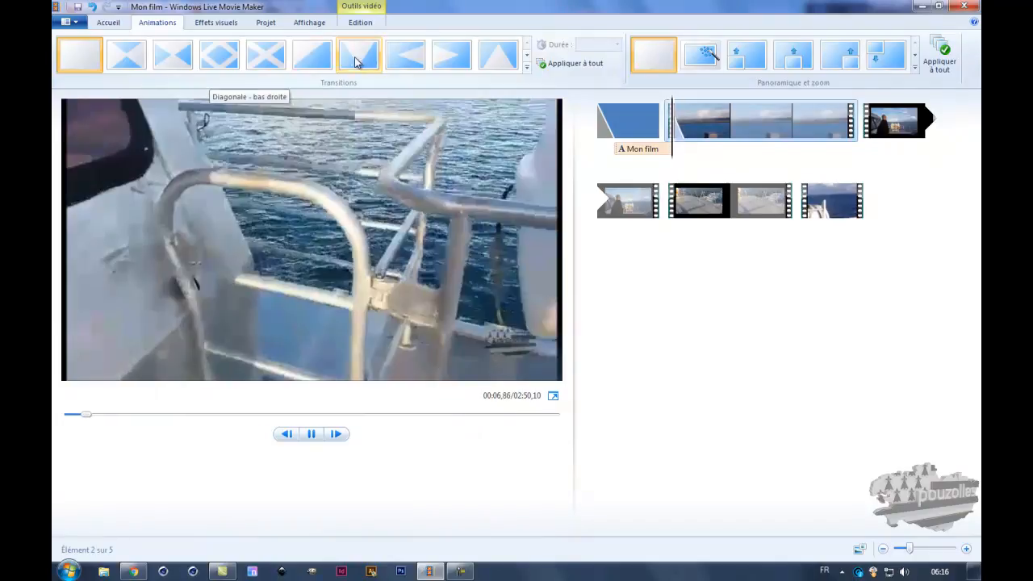
{"action": "left_click", "coordinate": [527, 56]}
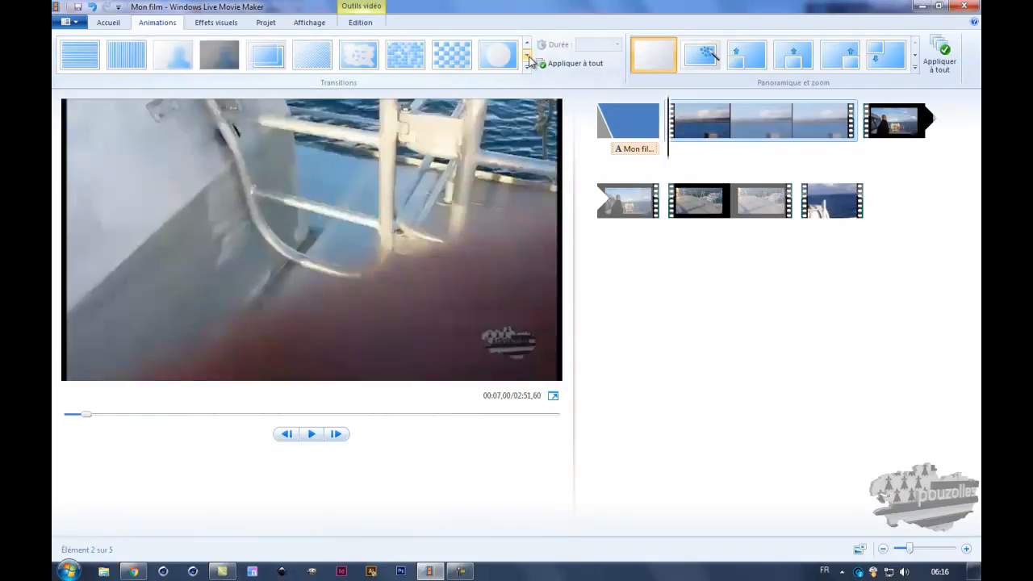
{"action": "left_click", "coordinate": [528, 71]}
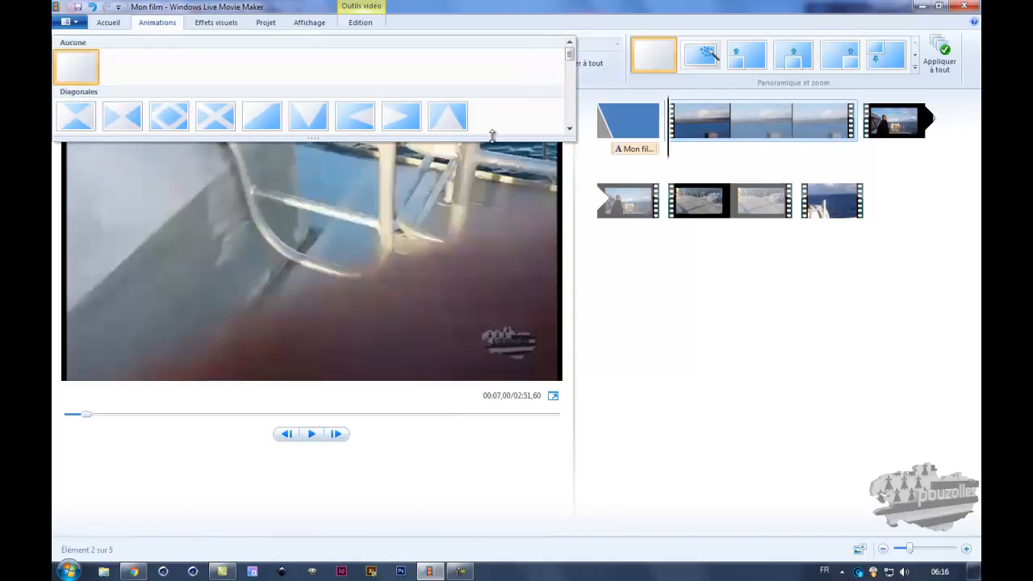
{"action": "left_click_drag", "start_coordinate": [487, 134], "coordinate": [537, 552]}
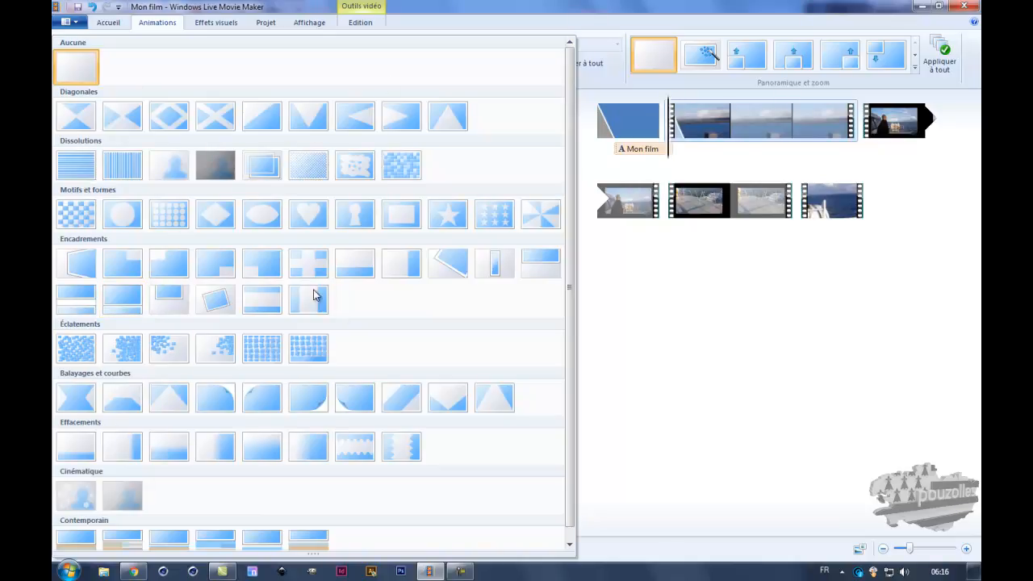
{"action": "left_click", "coordinate": [520, 7]}
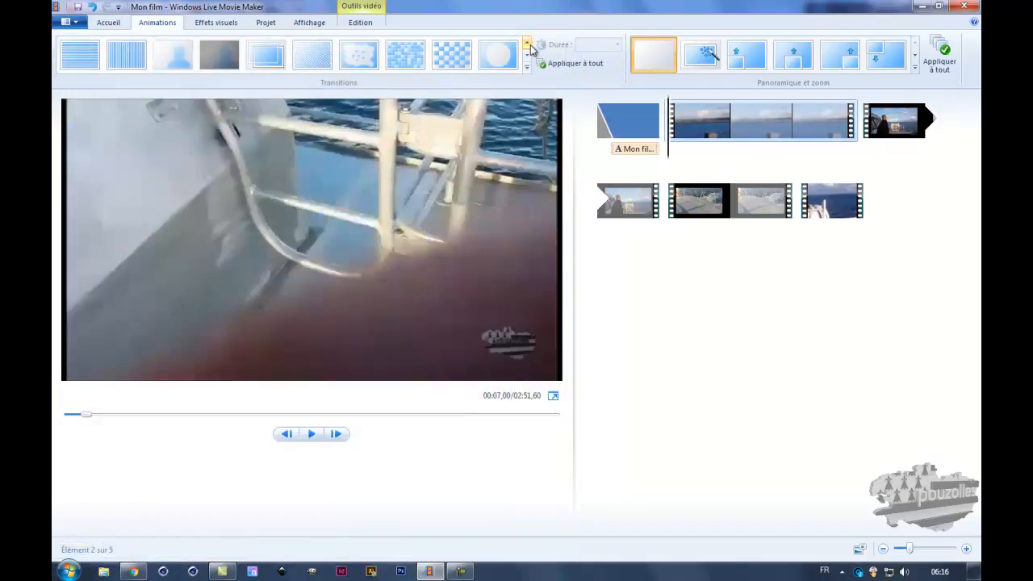
{"action": "left_click", "coordinate": [409, 62]}
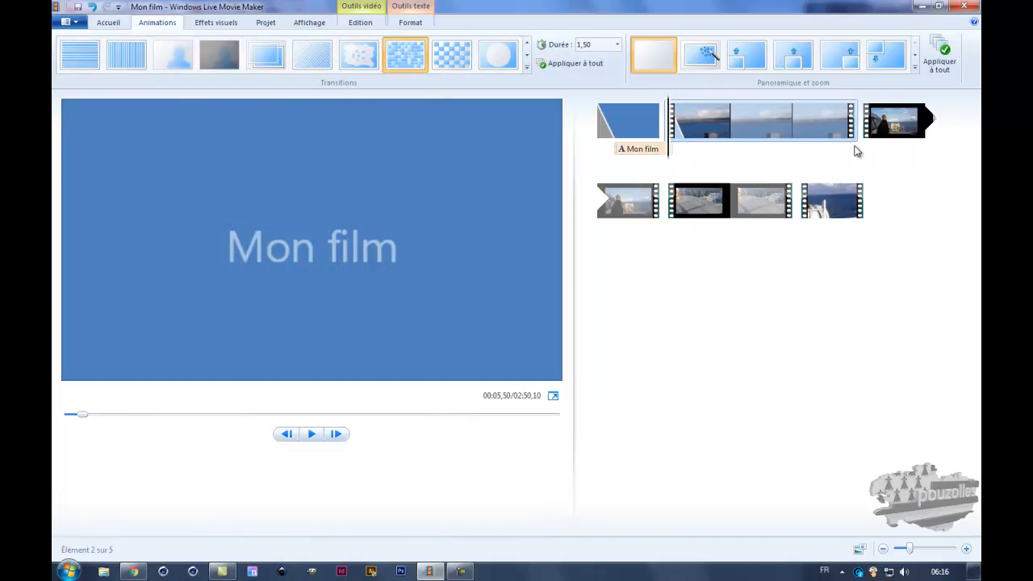
Apply the perspective panel transition to the start of the third element of the film.
{"action": "left_click", "coordinate": [868, 144]}
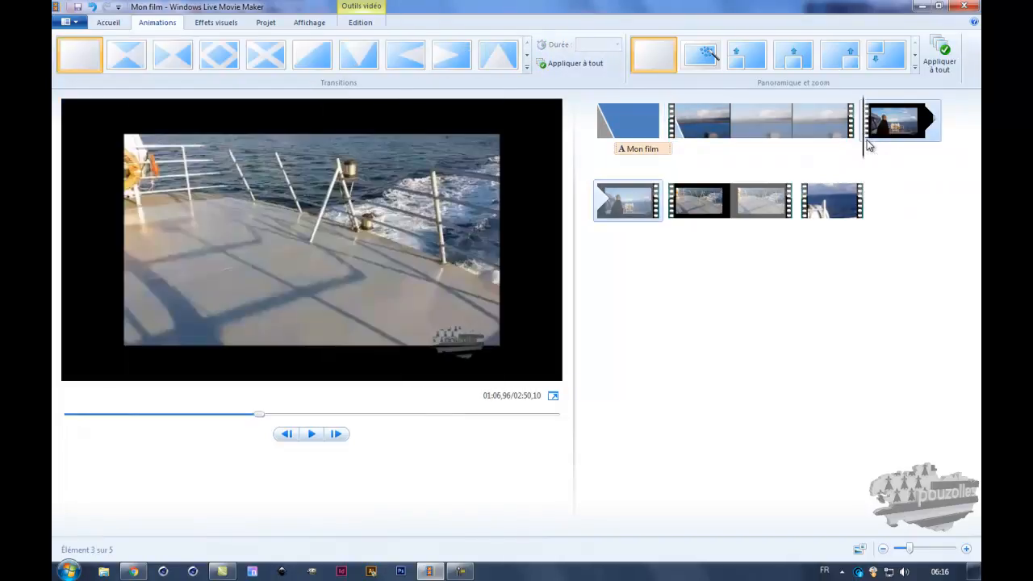
{"action": "left_click", "coordinate": [528, 52]}
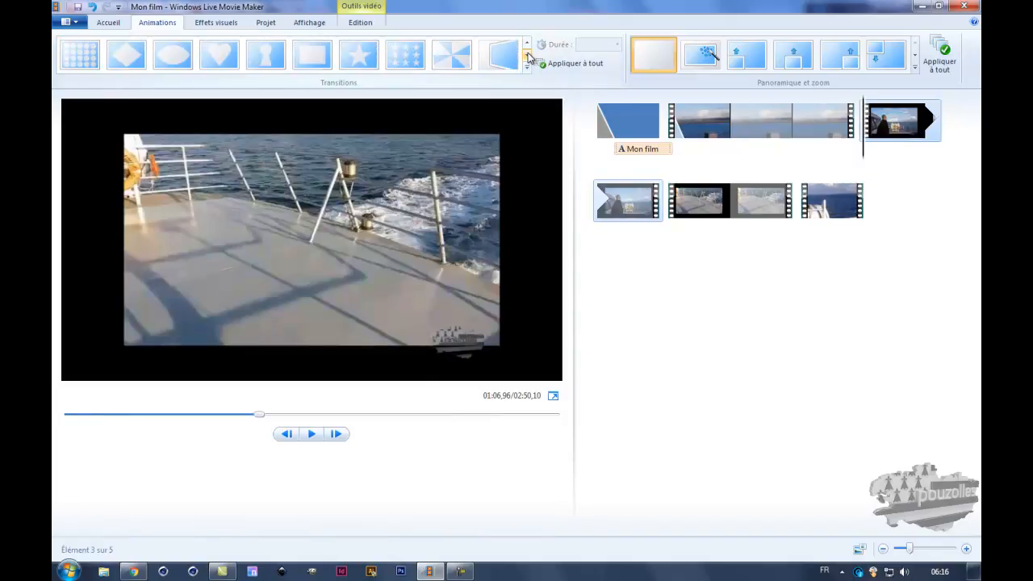
{"action": "left_click", "coordinate": [500, 56]}
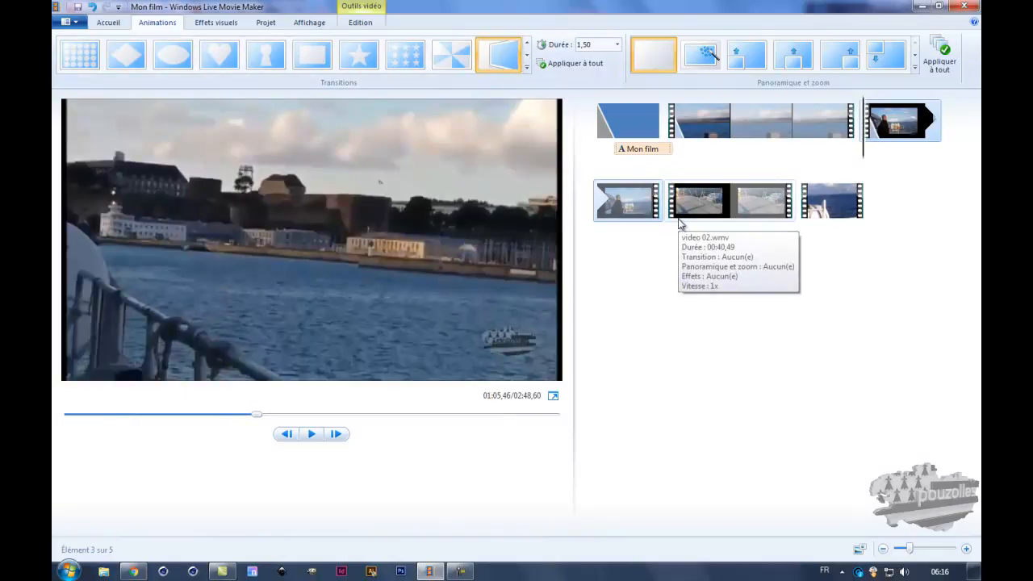
Browse the transition gallery for the fourth element, video 02.wmv, apply the tilted-rectangle transition to its start, and preview it.
{"action": "left_click", "coordinate": [680, 224]}
{"action": "left_click", "coordinate": [526, 55]}
{"action": "left_click", "coordinate": [526, 55]}
{"action": "left_click", "coordinate": [526, 55]}
{"action": "left_click", "coordinate": [526, 56]}
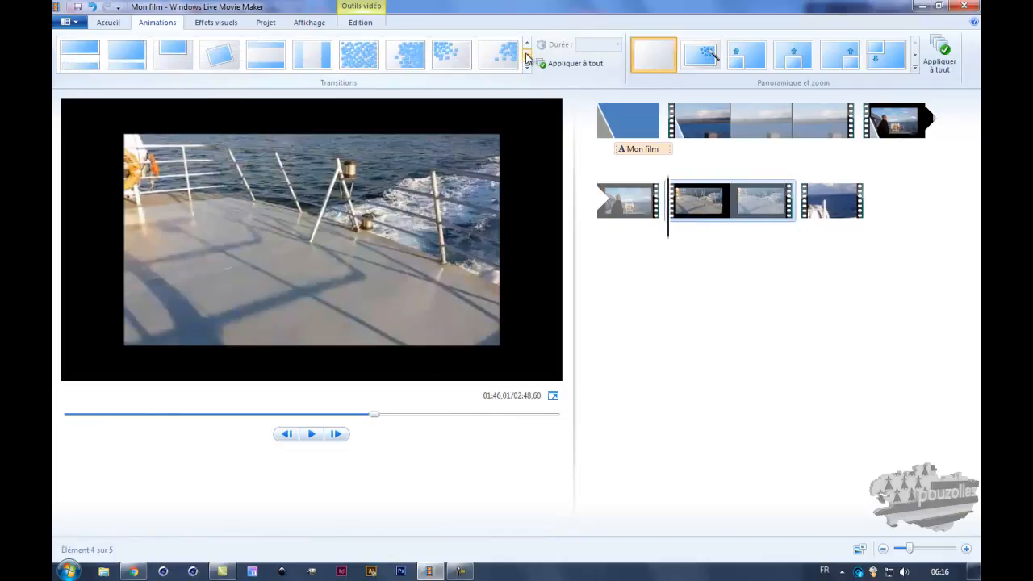
{"action": "left_click", "coordinate": [526, 57]}
{"action": "left_click", "coordinate": [527, 57]}
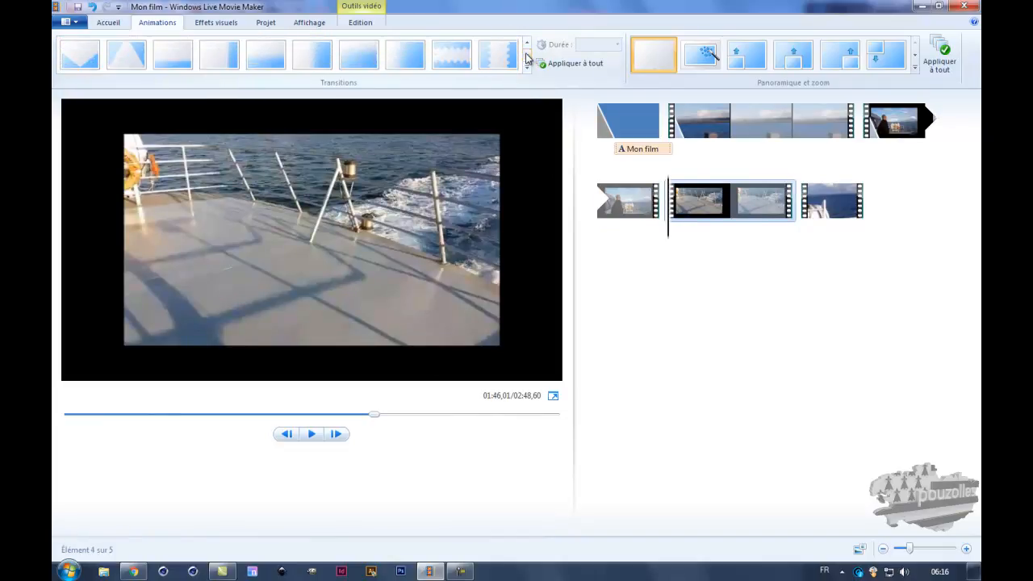
{"action": "left_click", "coordinate": [526, 57]}
{"action": "left_click", "coordinate": [85, 57]}
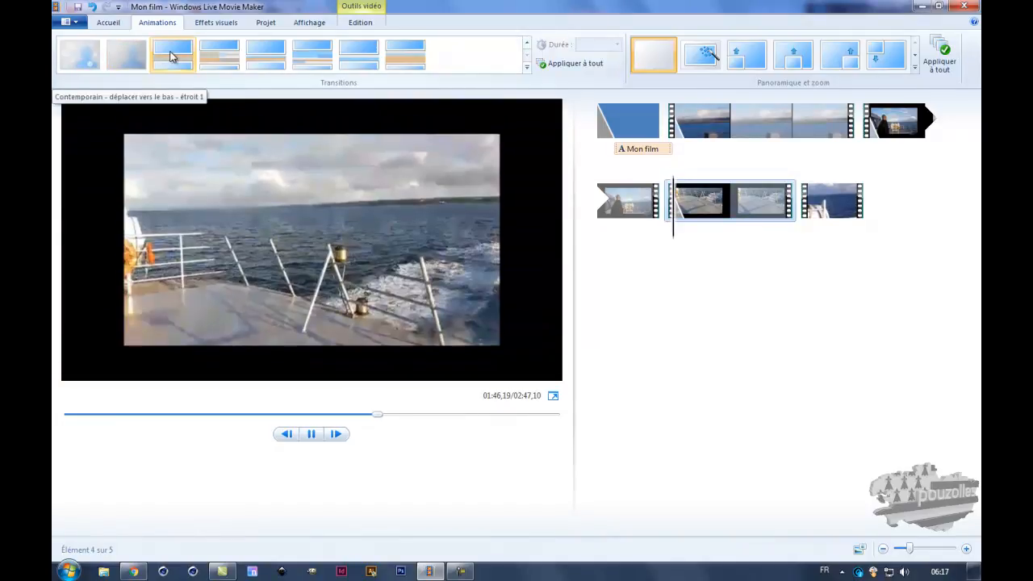
{"action": "left_click", "coordinate": [527, 46]}
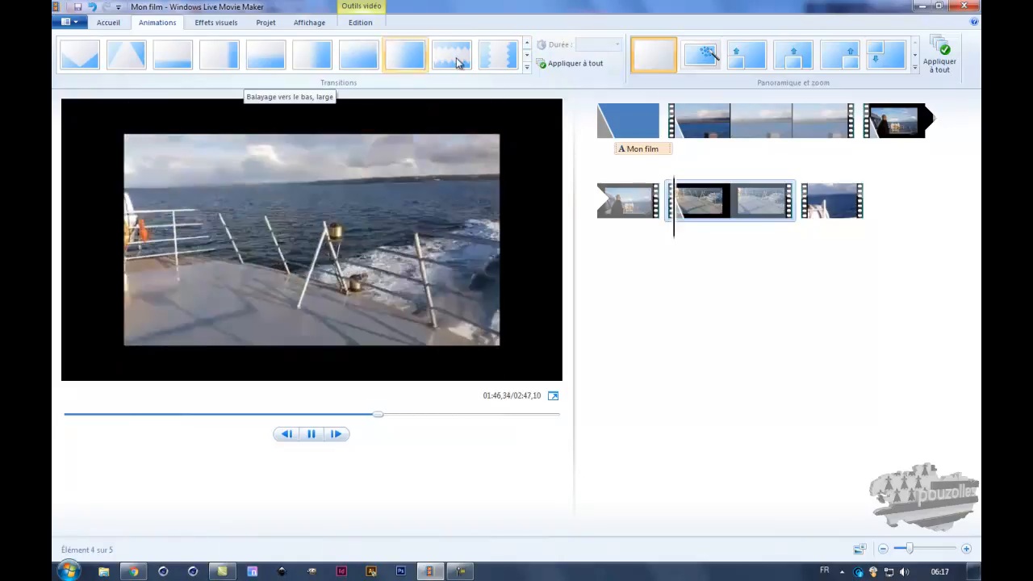
{"action": "left_click", "coordinate": [527, 57]}
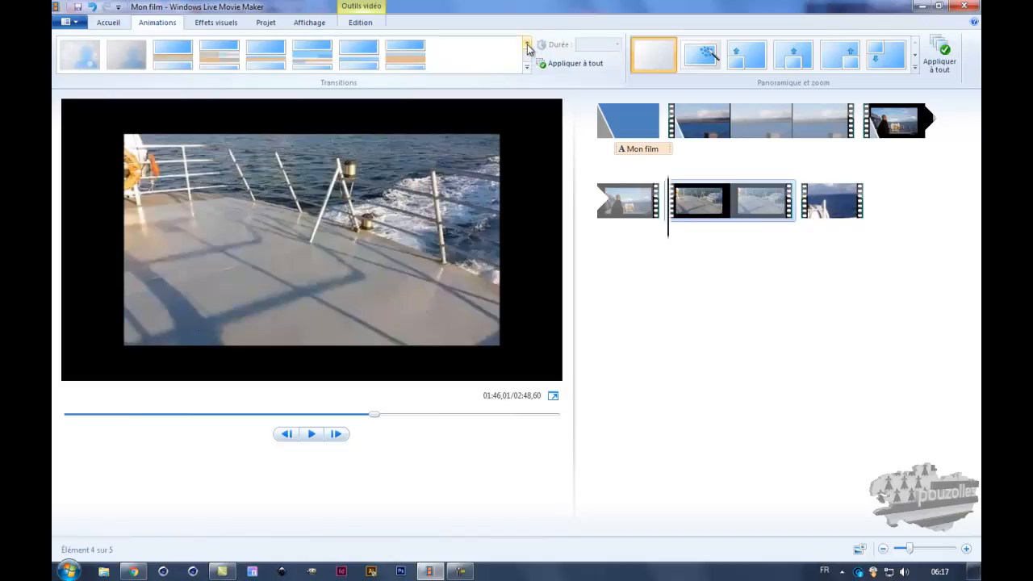
{"action": "left_click", "coordinate": [527, 46]}
{"action": "left_click", "coordinate": [527, 46]}
{"action": "left_click", "coordinate": [527, 46]}
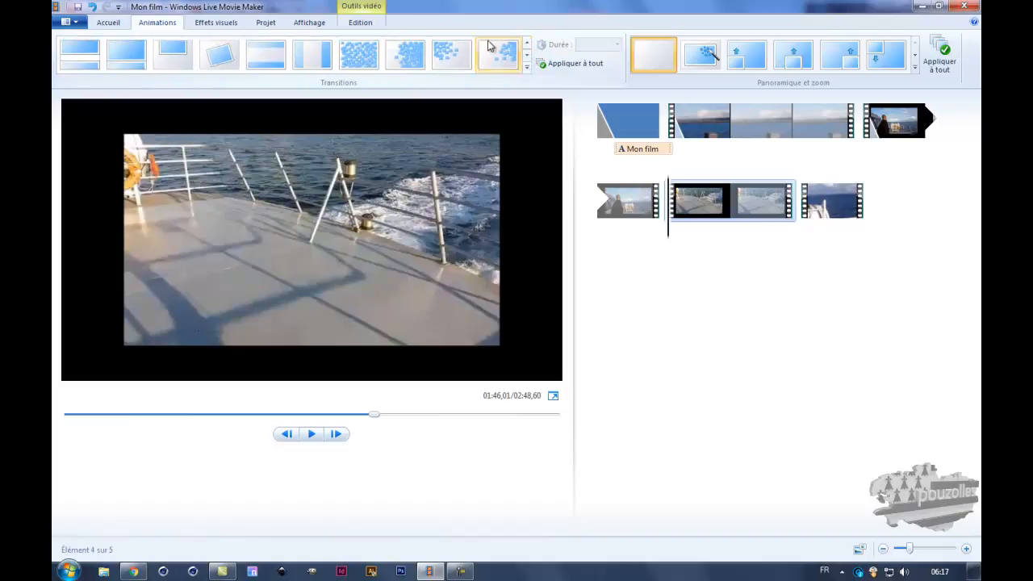
{"action": "left_click", "coordinate": [215, 56]}
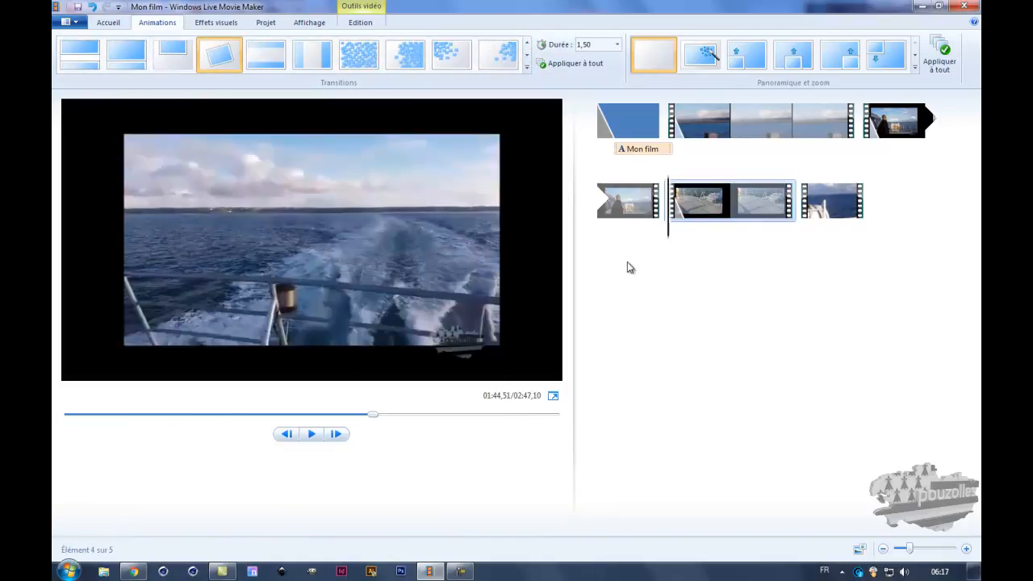
{"action": "left_click", "coordinate": [313, 437]}
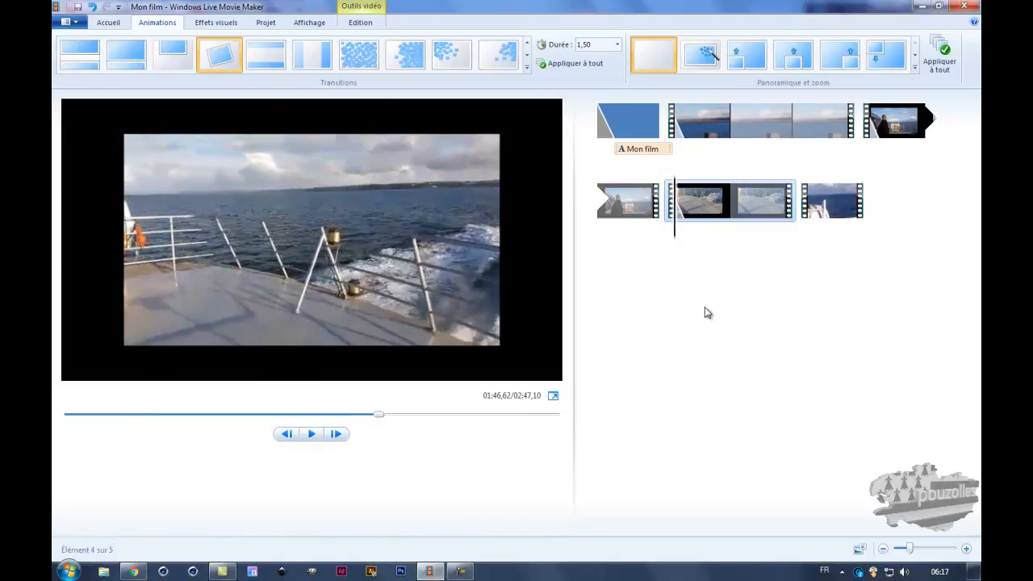
Return to the start of the film and play the transition from the title screen into the first video clip.
{"action": "left_click_drag", "start_coordinate": [679, 235], "coordinate": [602, 143]}
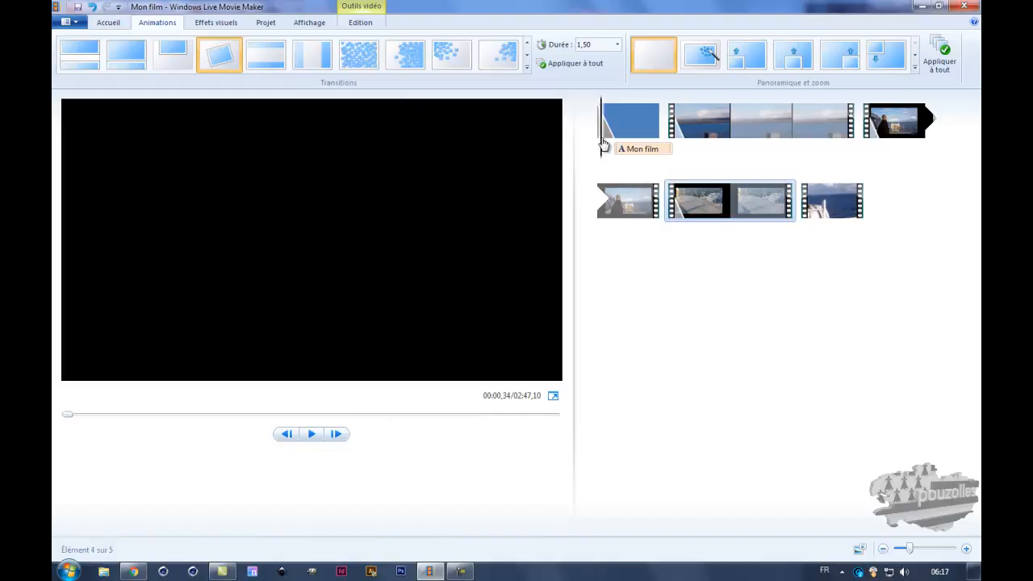
{"action": "left_click", "coordinate": [602, 144]}
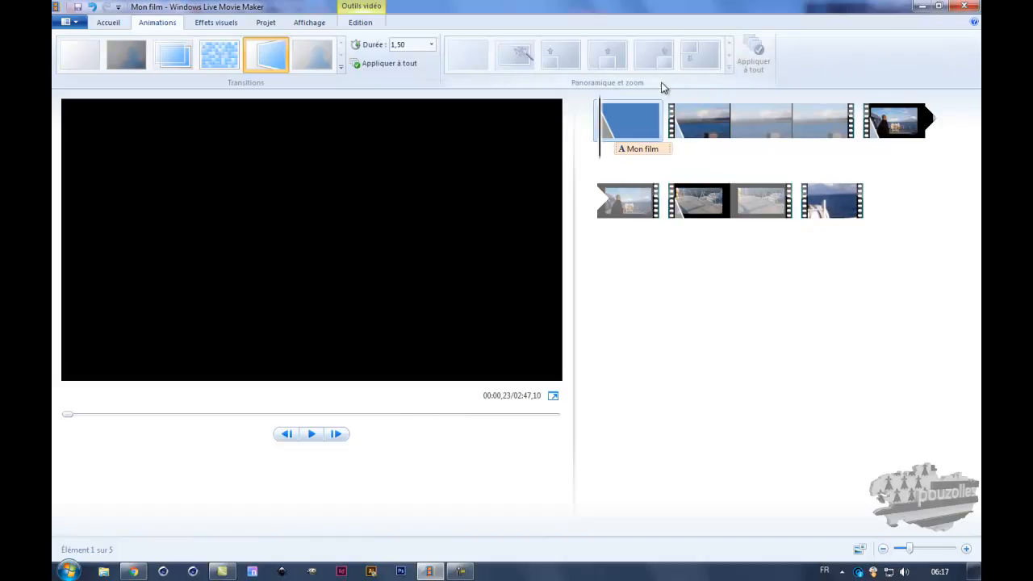
{"action": "left_click_drag", "start_coordinate": [601, 159], "coordinate": [590, 160]}
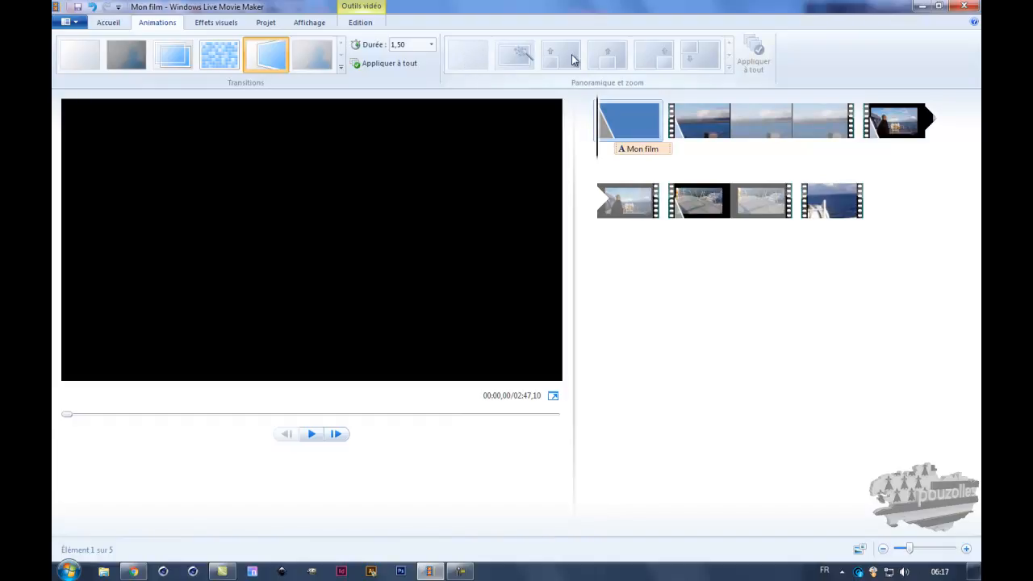
{"action": "left_click_drag", "start_coordinate": [599, 159], "coordinate": [667, 172]}
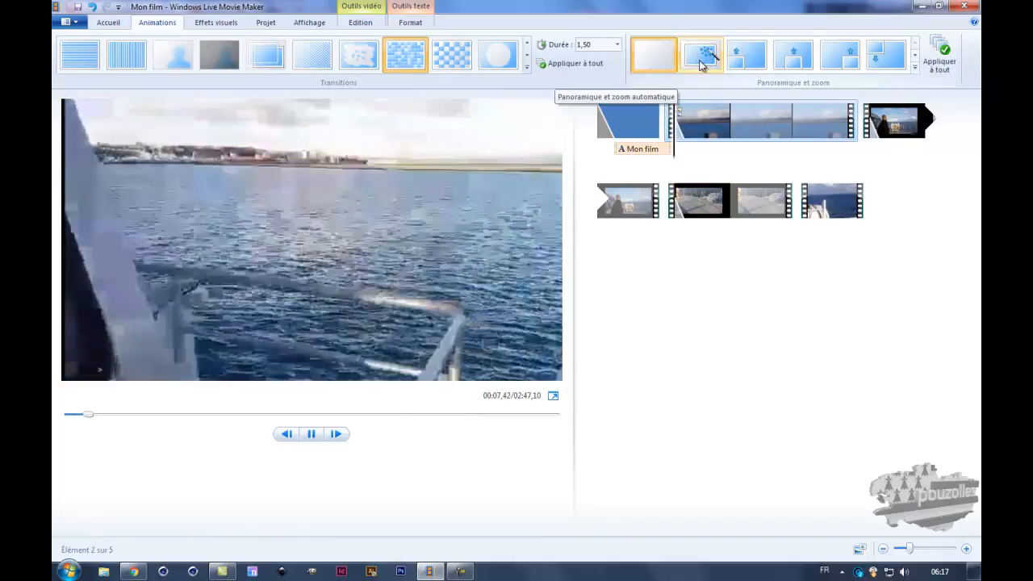
{"action": "left_click", "coordinate": [311, 435]}
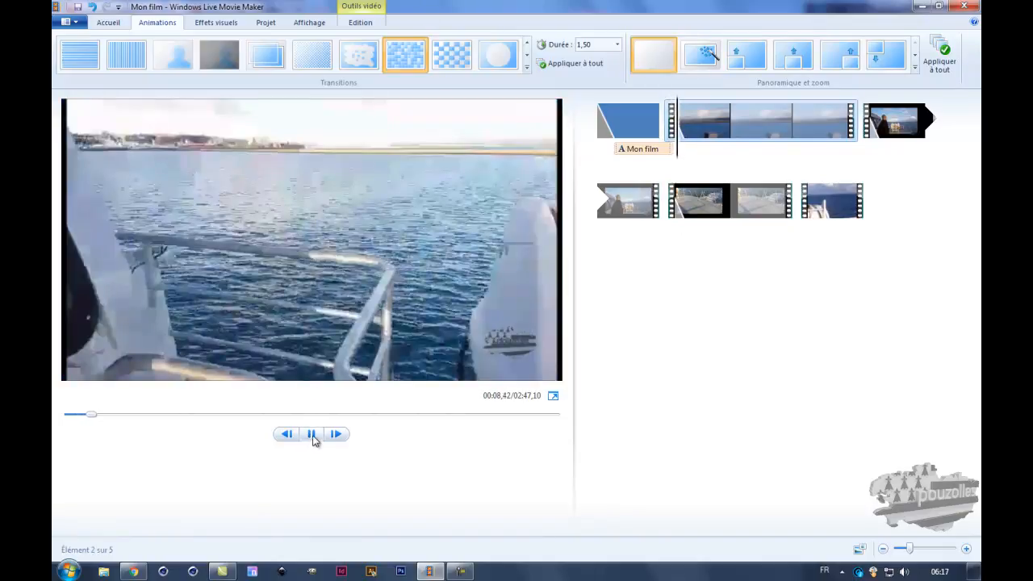
{"action": "left_click", "coordinate": [312, 435]}
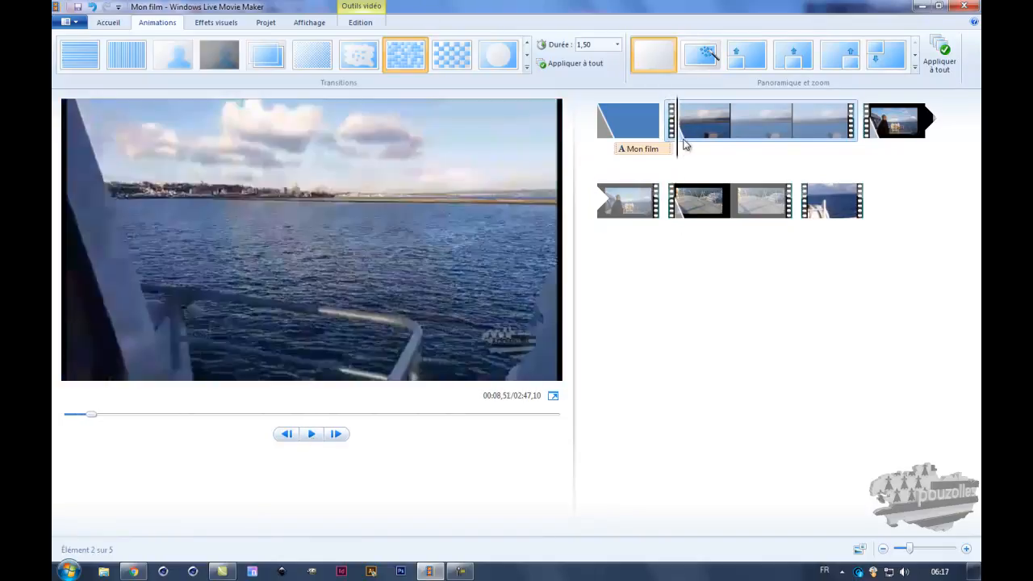
Shift the Mon film caption slightly along the timeline so that it starts a little further into the title screen.
{"action": "left_click", "coordinate": [667, 164]}
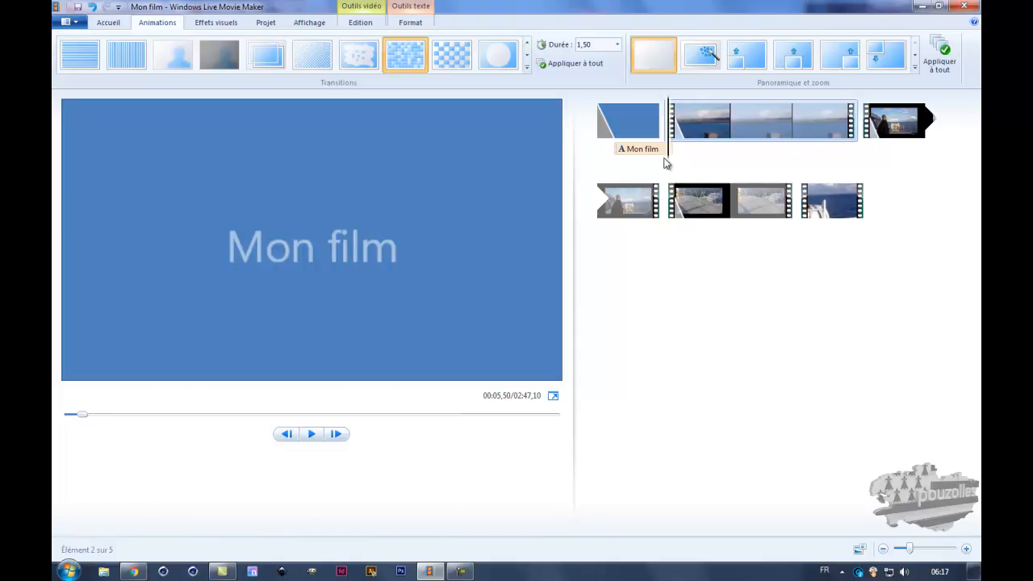
{"action": "left_click", "coordinate": [644, 152]}
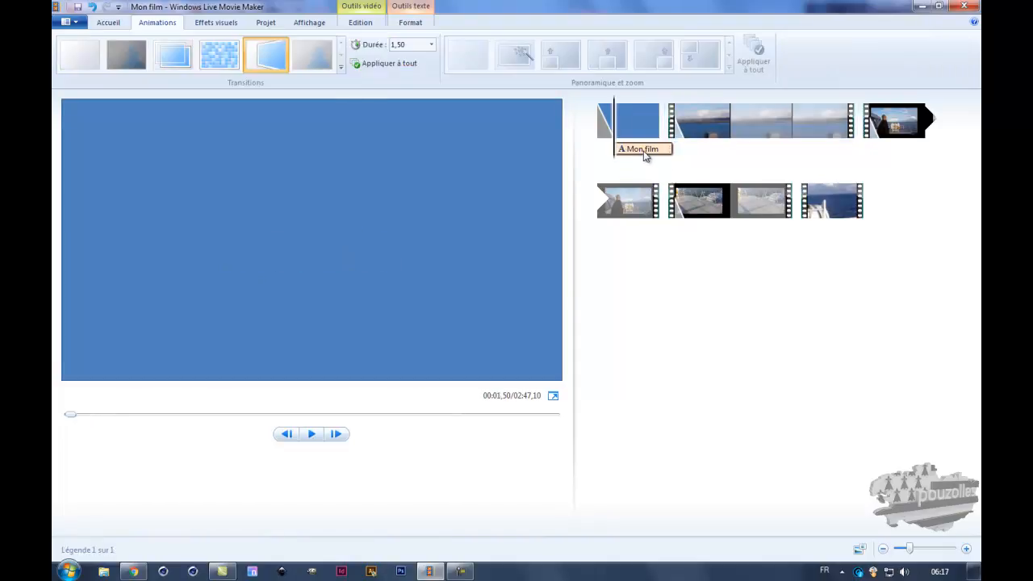
{"action": "left_click_drag", "start_coordinate": [645, 156], "coordinate": [624, 154]}
Look through the pan and zoom presets available for the first video clip after the title.
{"action": "left_click", "coordinate": [689, 118]}
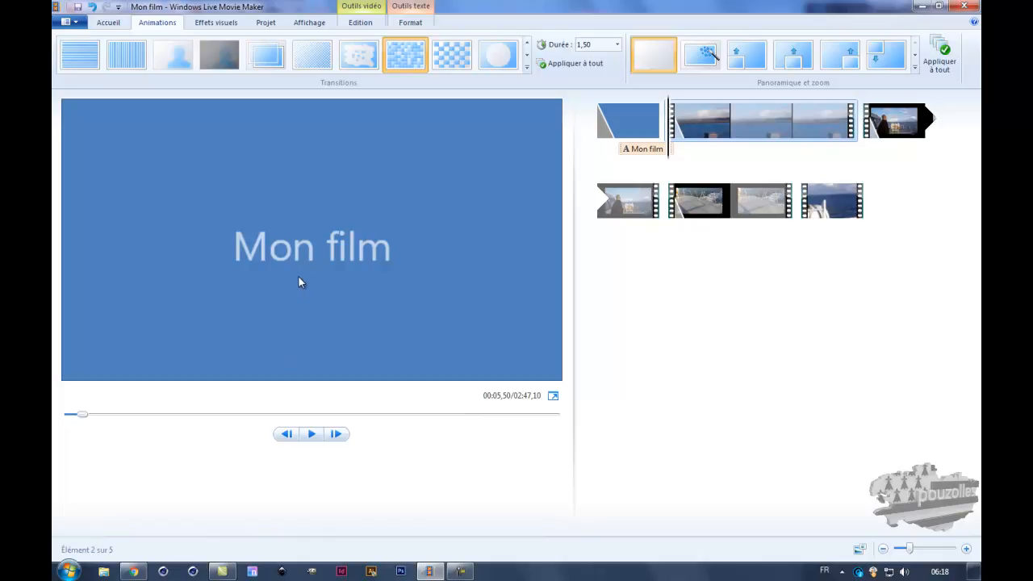
{"action": "left_click", "coordinate": [915, 55]}
{"action": "left_click", "coordinate": [915, 56]}
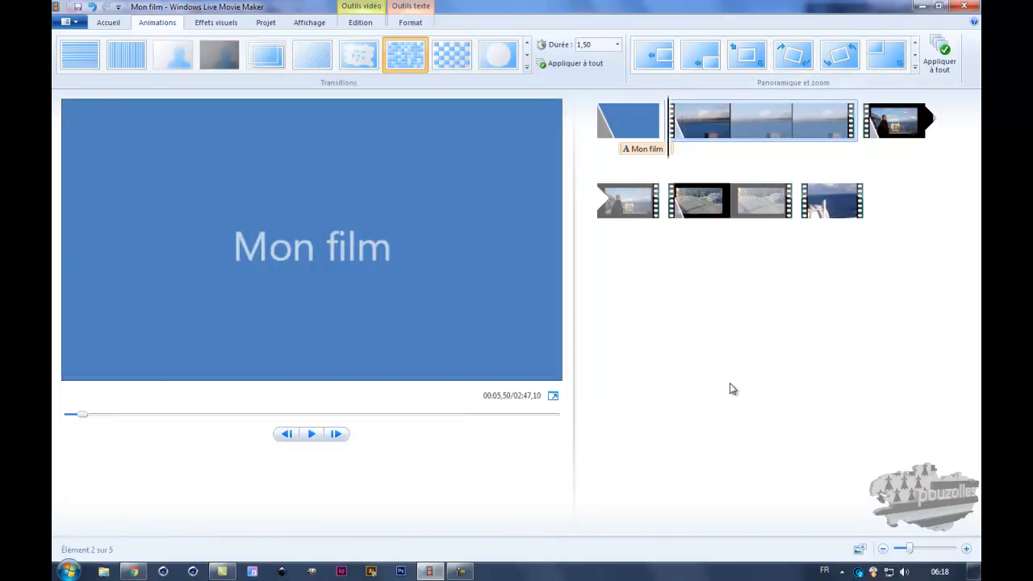
{"action": "left_click", "coordinate": [680, 165]}
Review the visual effects gallery, apply the Sépia effect to the first video clip, and play it.
{"action": "left_click", "coordinate": [217, 23]}
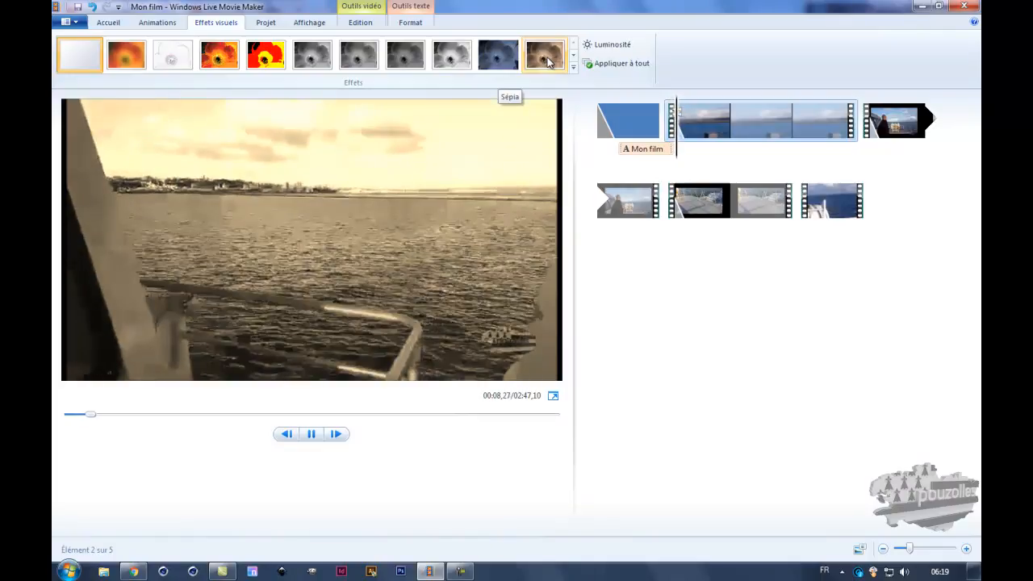
{"action": "left_click", "coordinate": [574, 56]}
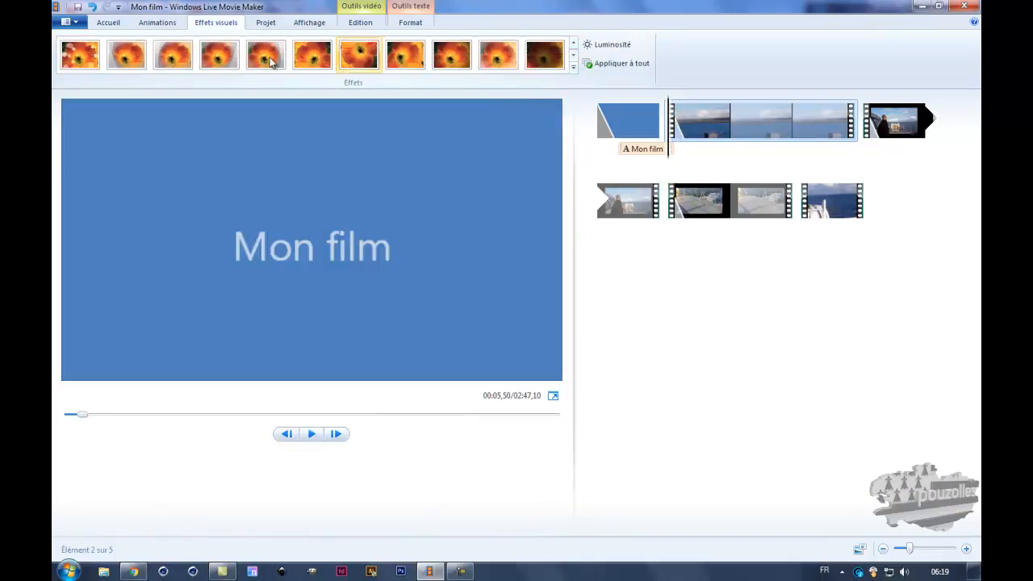
{"action": "left_click", "coordinate": [78, 62]}
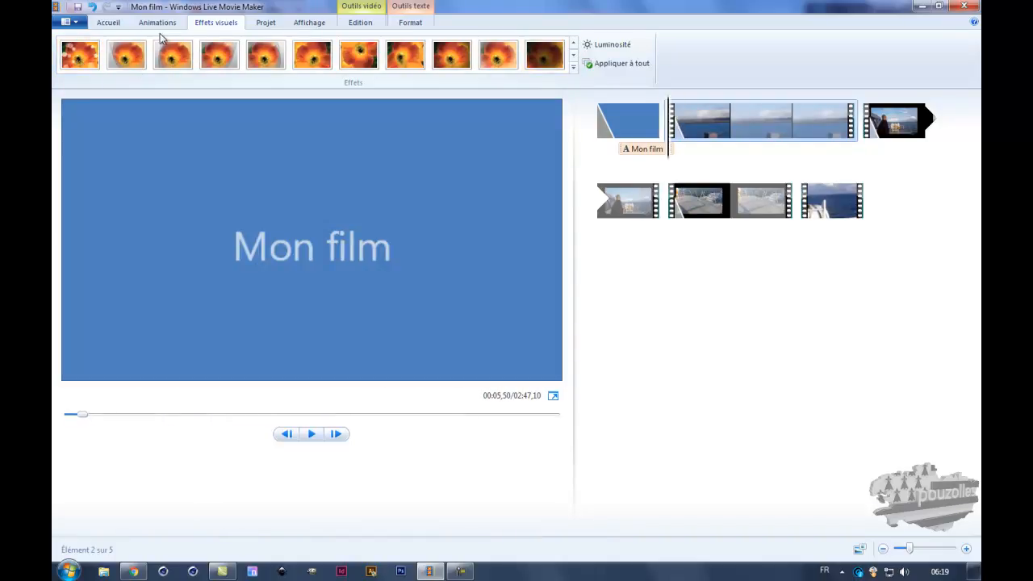
{"action": "left_click", "coordinate": [573, 45]}
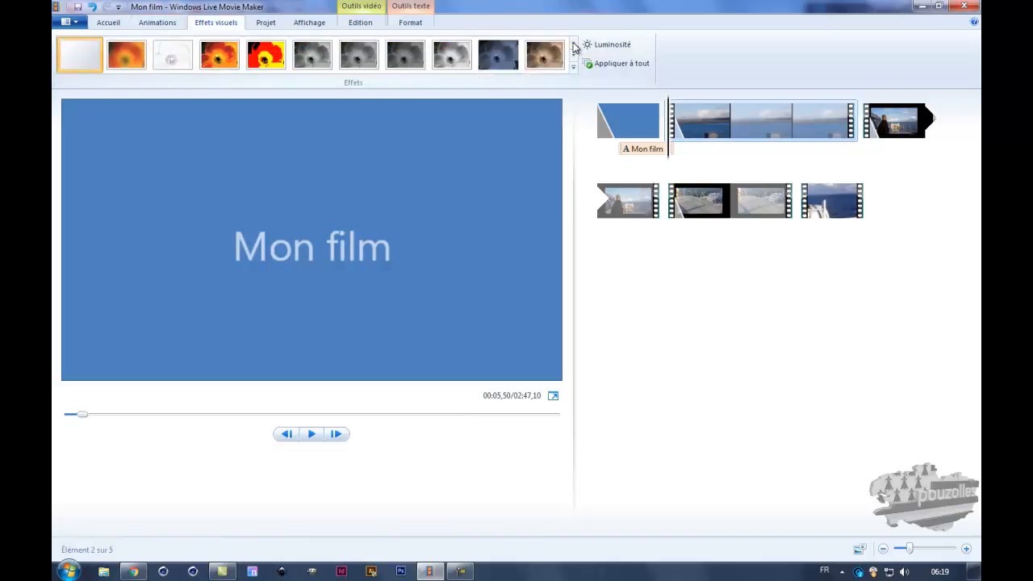
{"action": "left_click", "coordinate": [537, 55]}
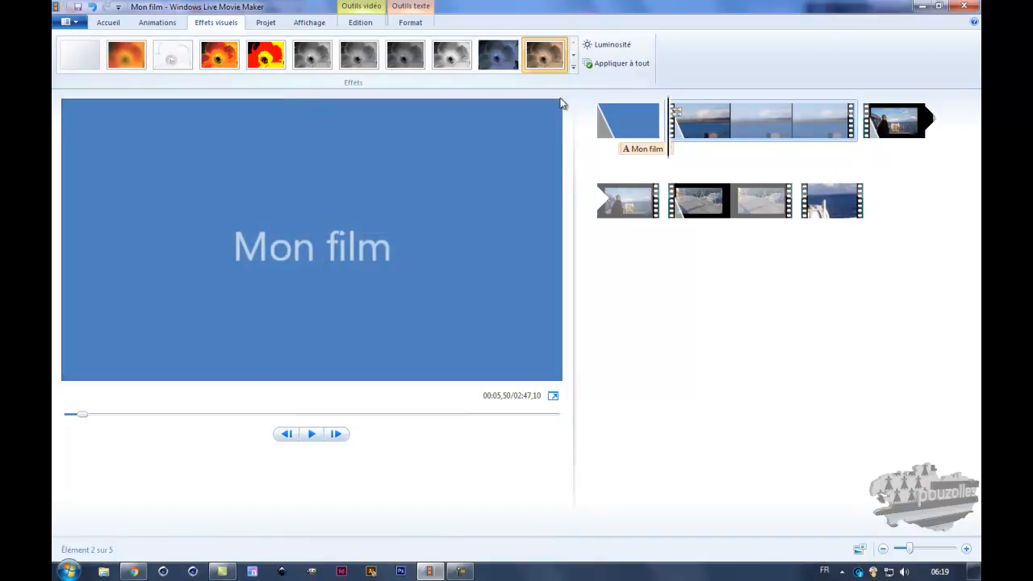
{"action": "left_click", "coordinate": [312, 435]}
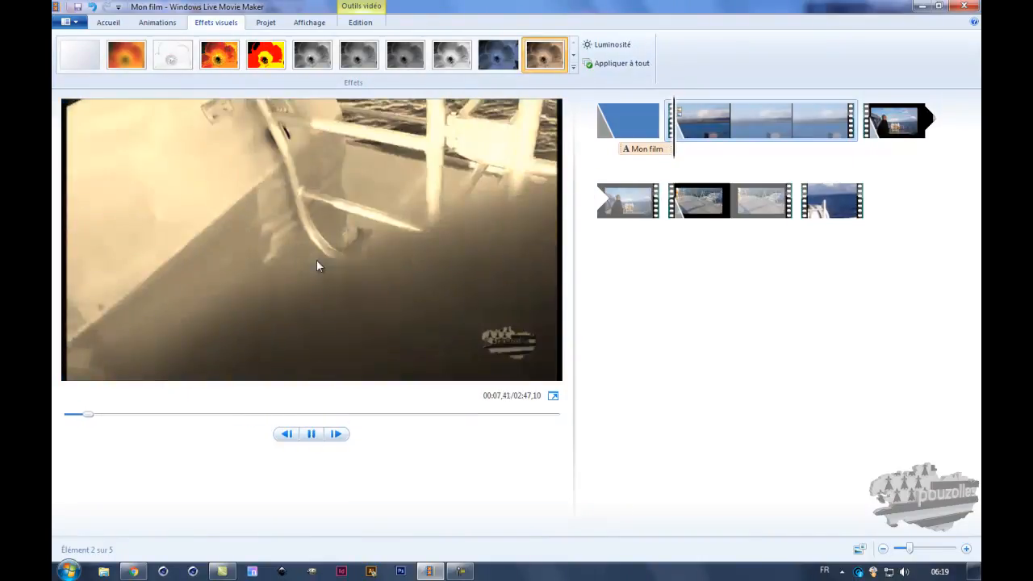
Try different brightness levels on the sepia clip, and undo both the brightness change and the sepia effect.
{"action": "left_click", "coordinate": [606, 44]}
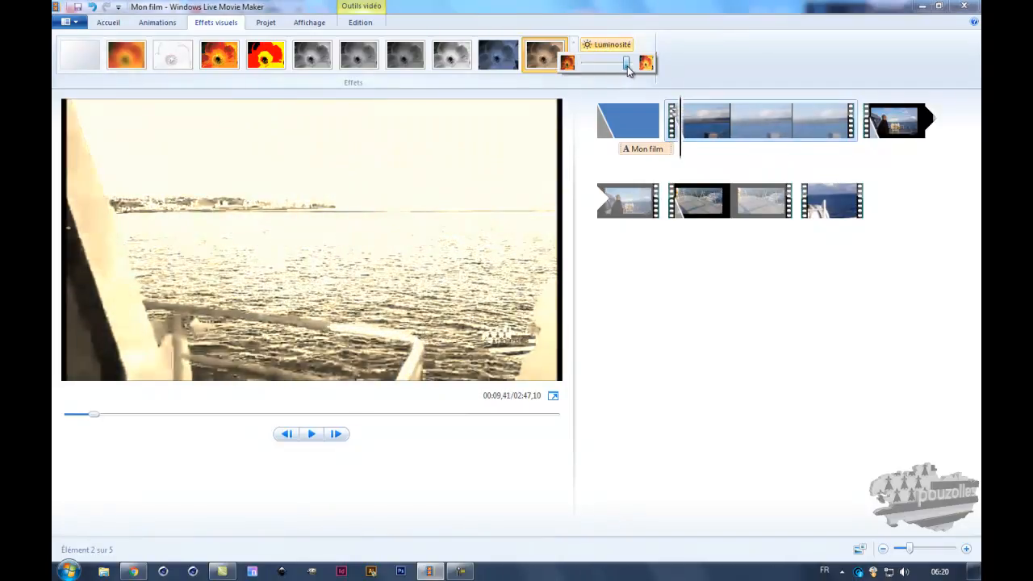
{"action": "mouse_move", "coordinate": [626, 71]}
{"action": "left_mouse_down"}
{"action": "mouse_move", "coordinate": [583, 75]}
{"action": "mouse_move", "coordinate": [610, 74]}
{"action": "left_mouse_up"}
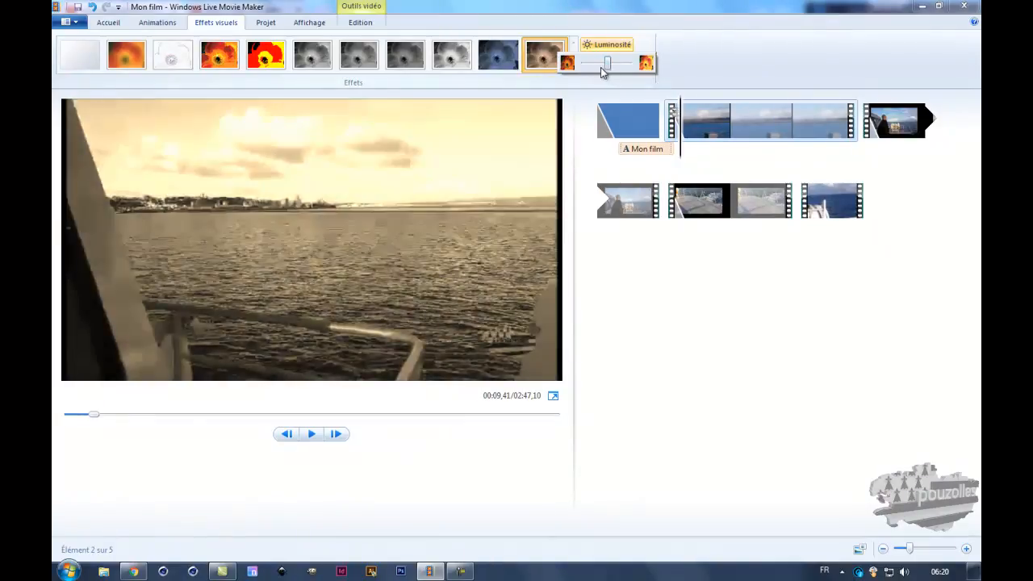
{"action": "left_click", "coordinate": [93, 6]}
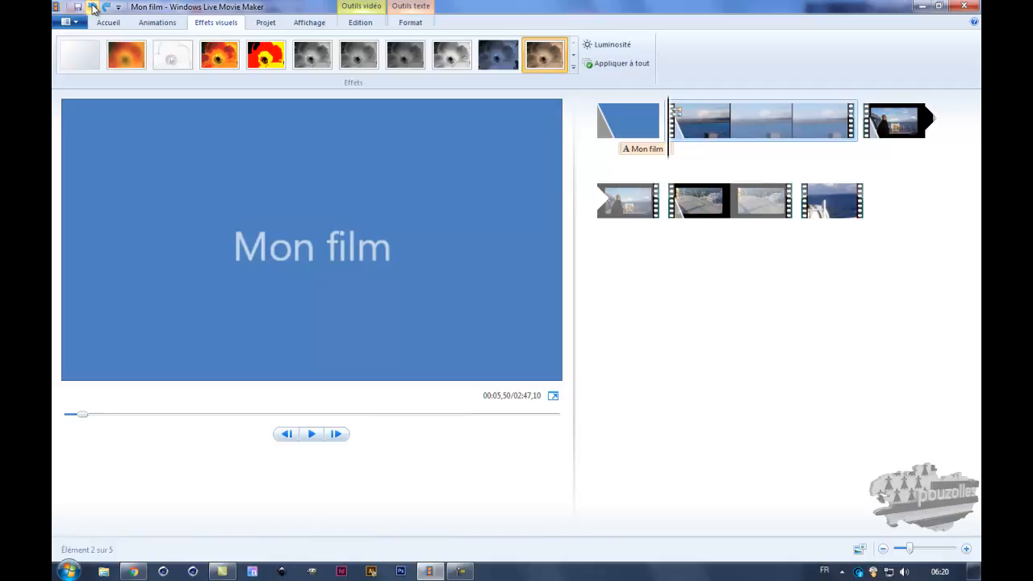
{"action": "left_click", "coordinate": [93, 6]}
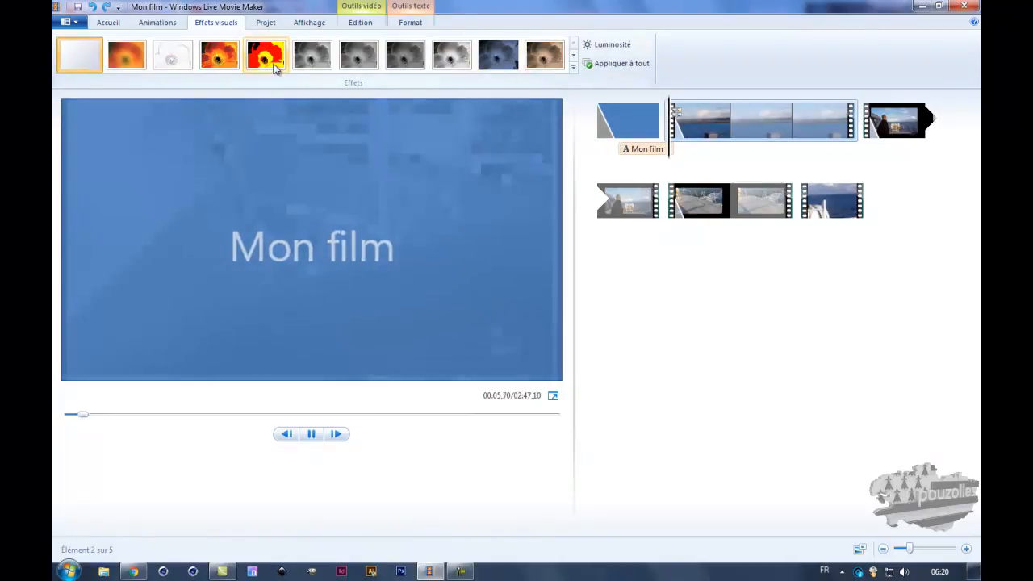
Set the project's proportions to Standard (4:3) and check how the second, third and fourth elements are framed.
{"action": "left_click", "coordinate": [266, 22]}
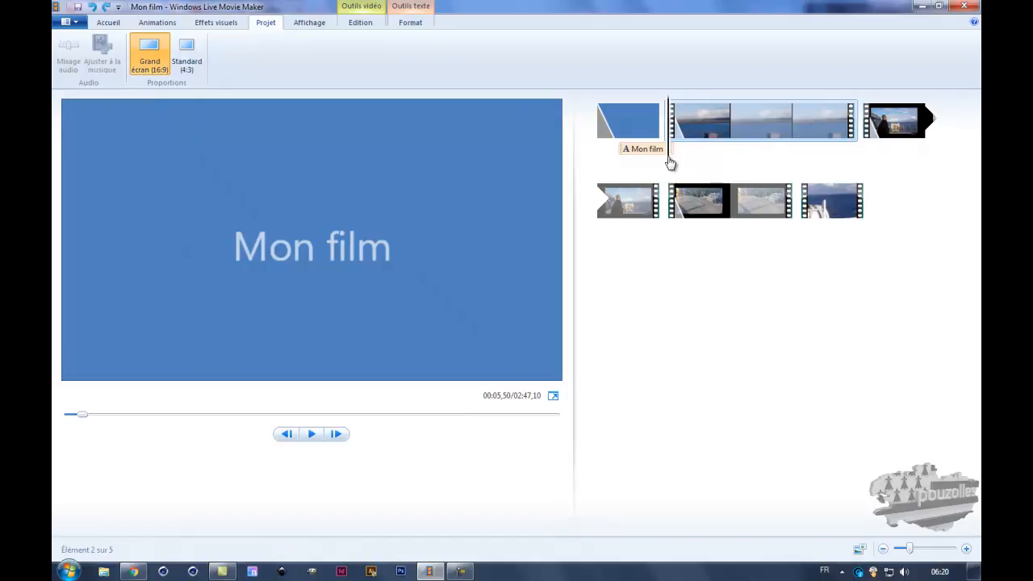
{"action": "left_click", "coordinate": [709, 161]}
{"action": "left_click", "coordinate": [711, 156]}
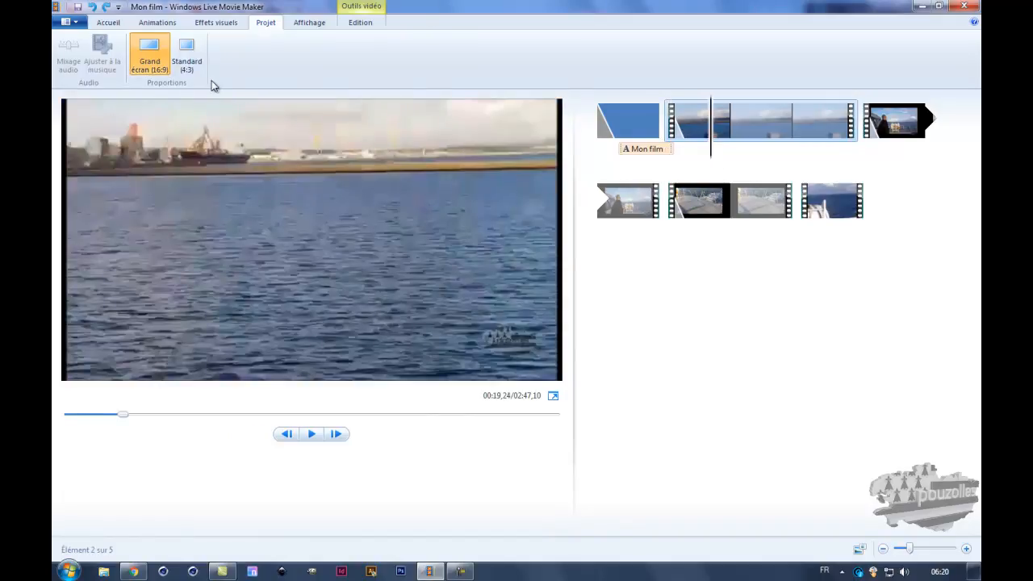
{"action": "left_click", "coordinate": [187, 50]}
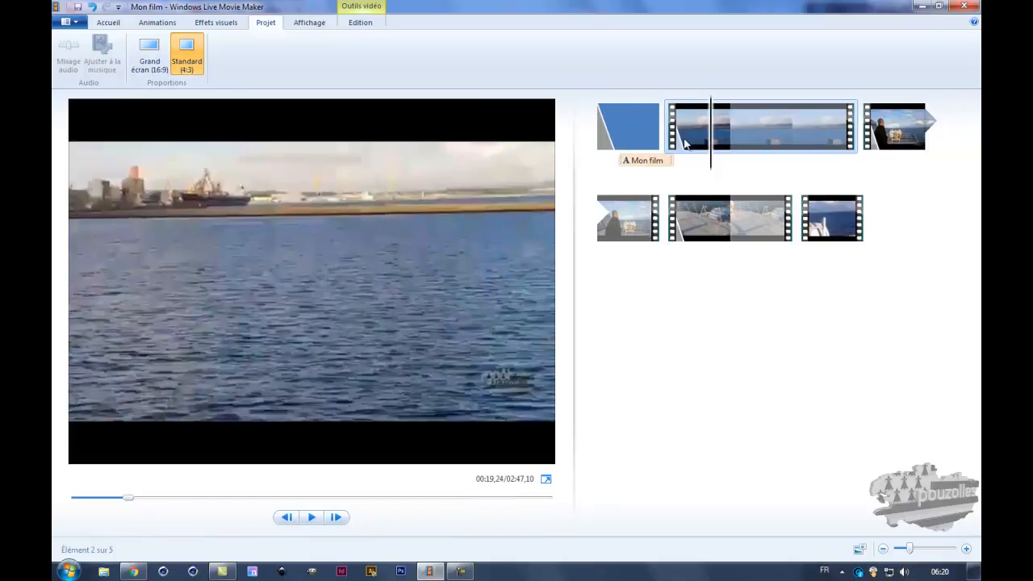
{"action": "left_click", "coordinate": [905, 176]}
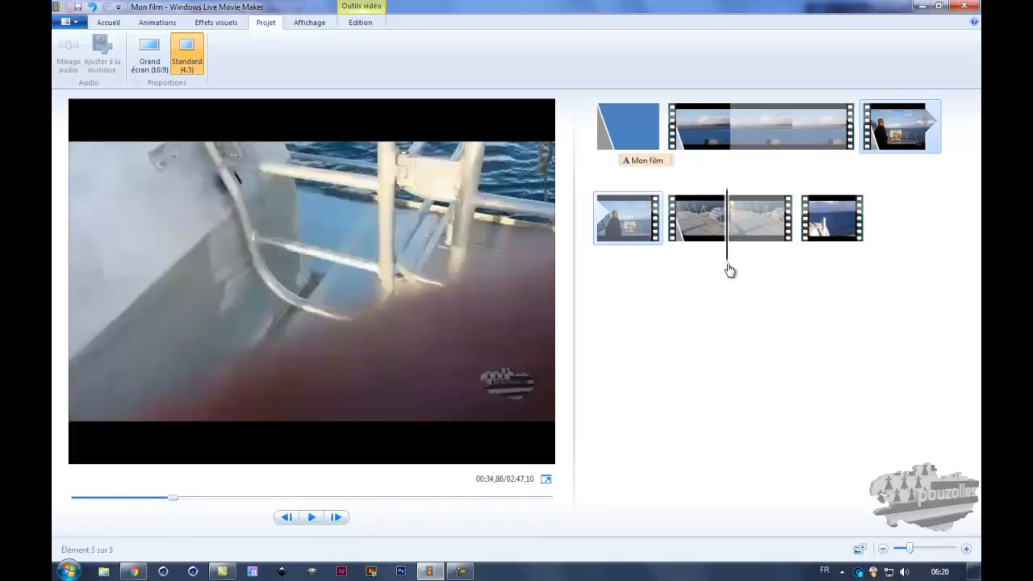
{"action": "left_click", "coordinate": [728, 264]}
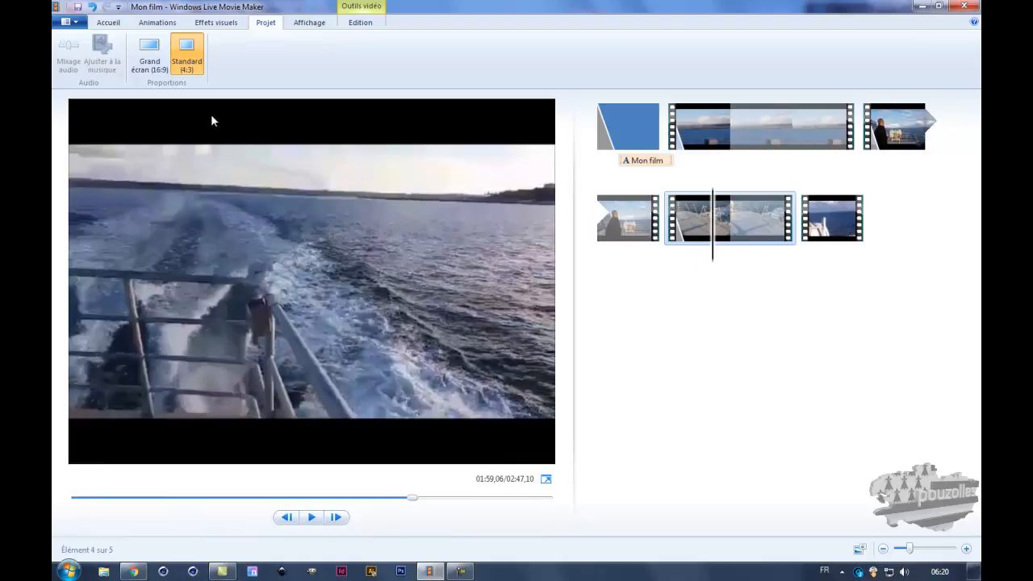
Compare the framing of the fourth element in widescreen (16:9) and return the project to Standard (4:3).
{"action": "left_click", "coordinate": [150, 58]}
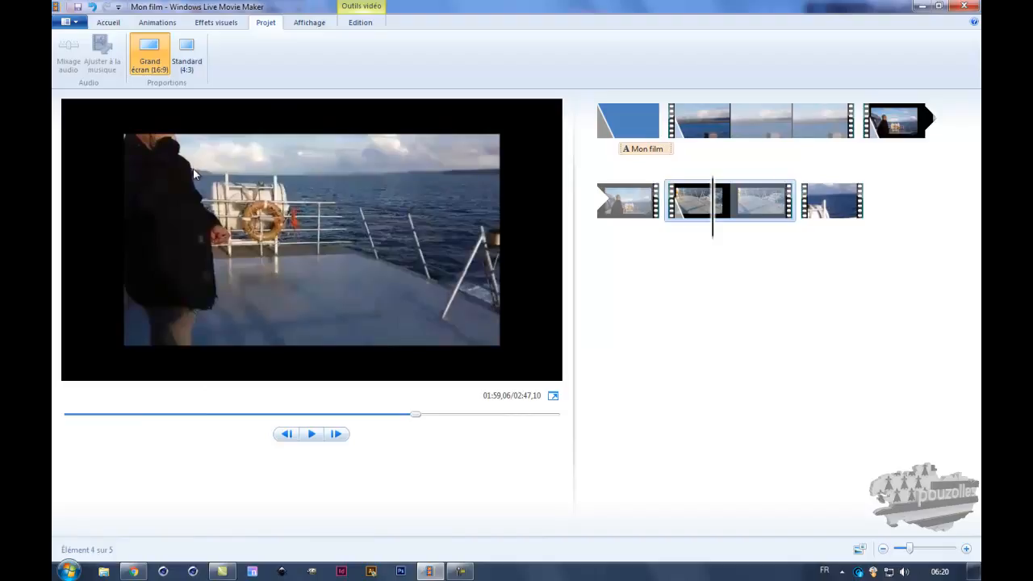
{"action": "left_click", "coordinate": [190, 53]}
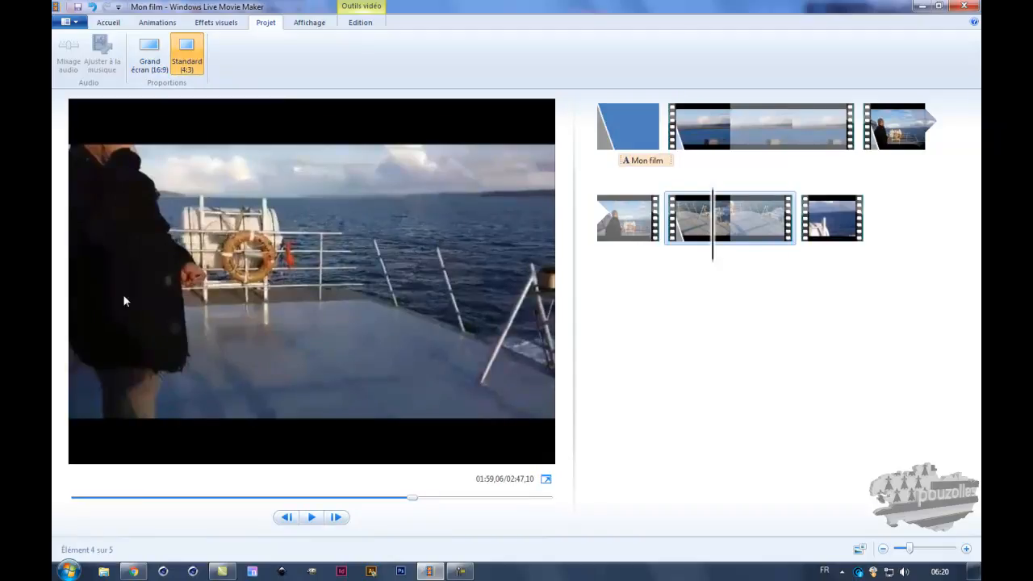
Scrub through the second clip, zoom in on the timeline, and move the playhead back to about 7.45 s.
{"action": "left_click", "coordinate": [711, 156]}
{"action": "left_click_drag", "start_coordinate": [669, 166], "coordinate": [720, 169]}
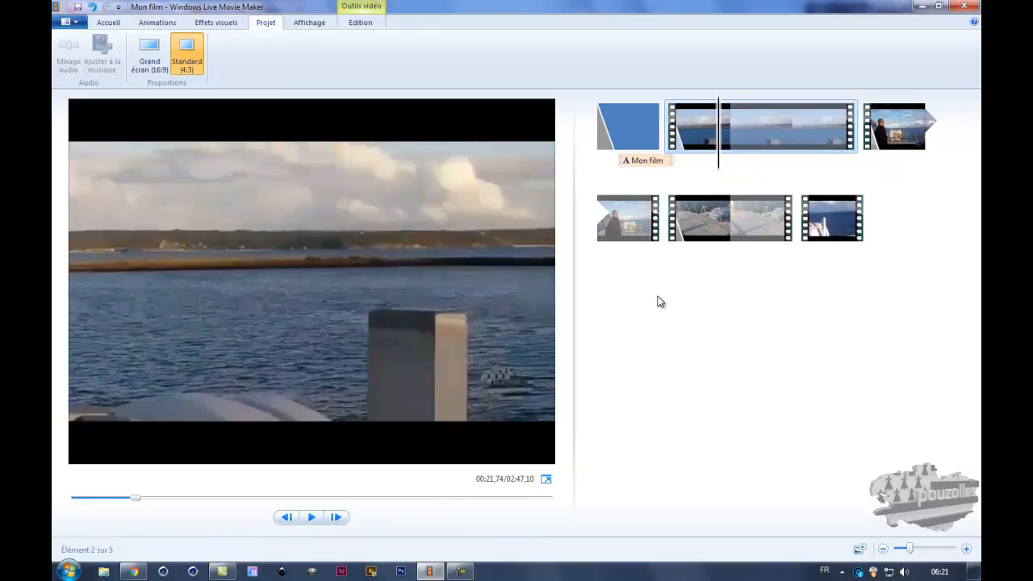
{"action": "left_click", "coordinate": [312, 25]}
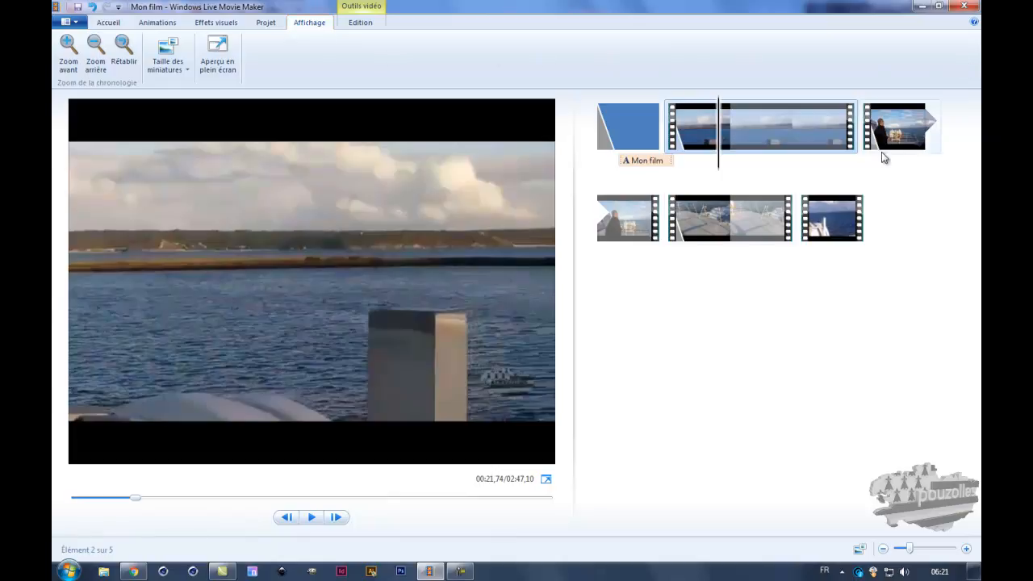
{"action": "left_click", "coordinate": [68, 50]}
{"action": "left_click", "coordinate": [68, 49]}
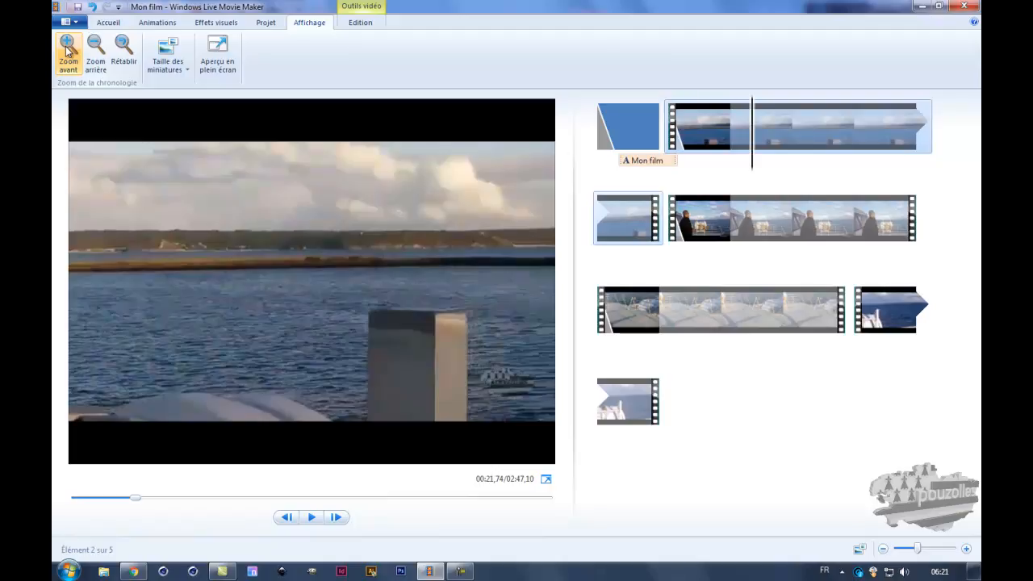
{"action": "left_click", "coordinate": [68, 50]}
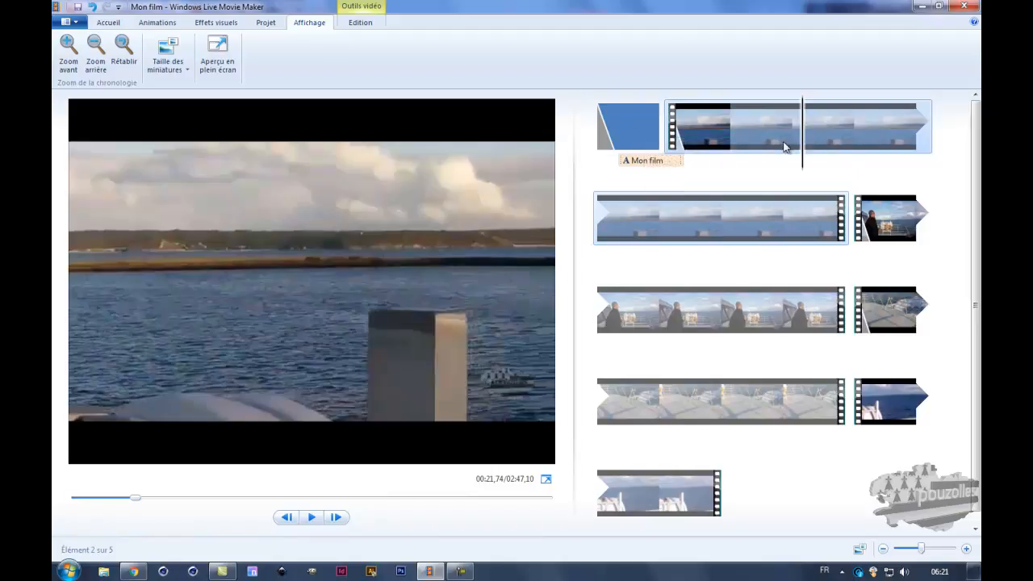
{"action": "left_click_drag", "start_coordinate": [802, 161], "coordinate": [685, 161]}
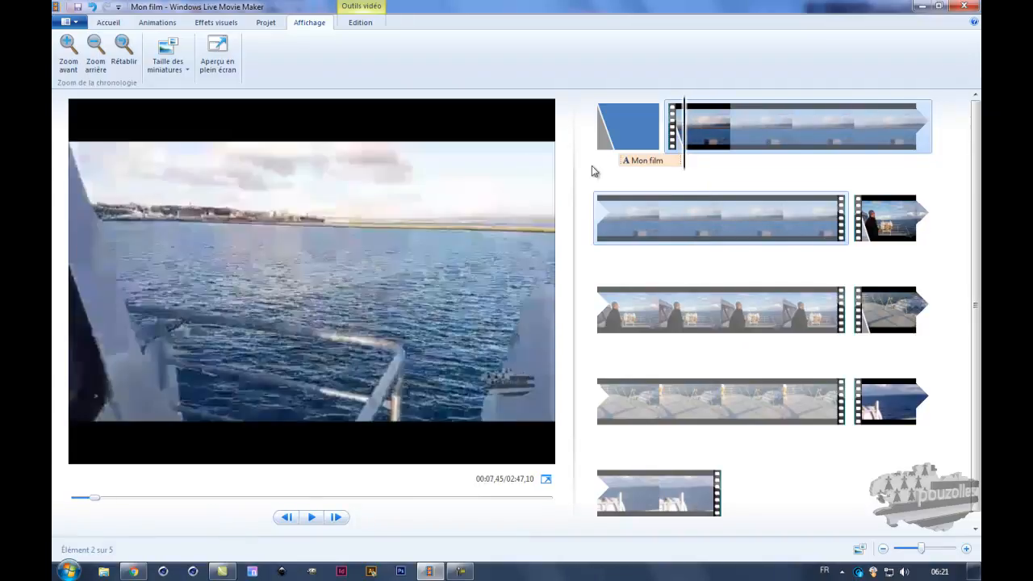
Undo changes to restore the widescreen proportions, redo the one edit undone too far, and move the playhead to about 10.4 s.
{"action": "left_click", "coordinate": [94, 7]}
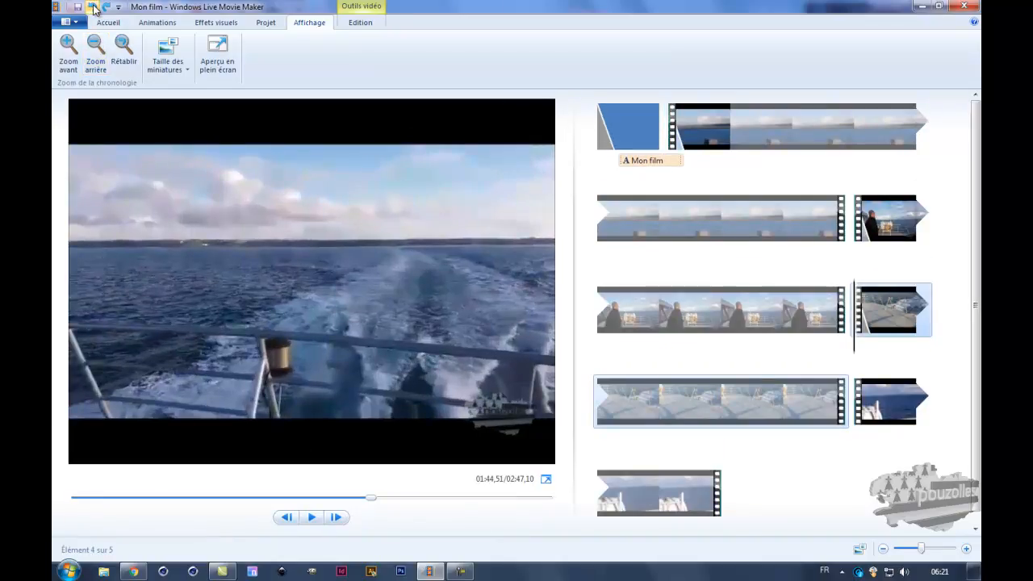
{"action": "left_click", "coordinate": [94, 7]}
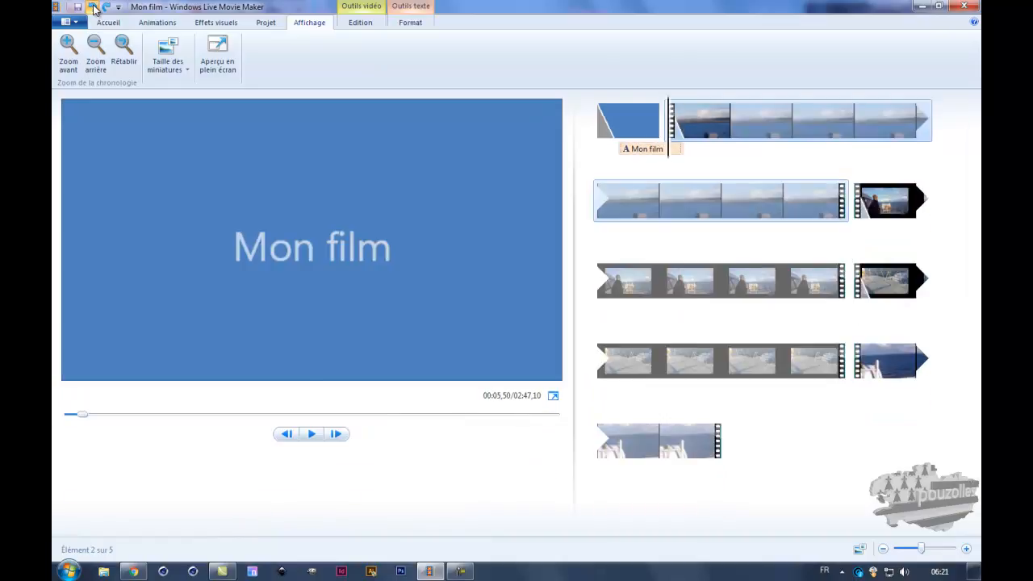
{"action": "left_click", "coordinate": [93, 7]}
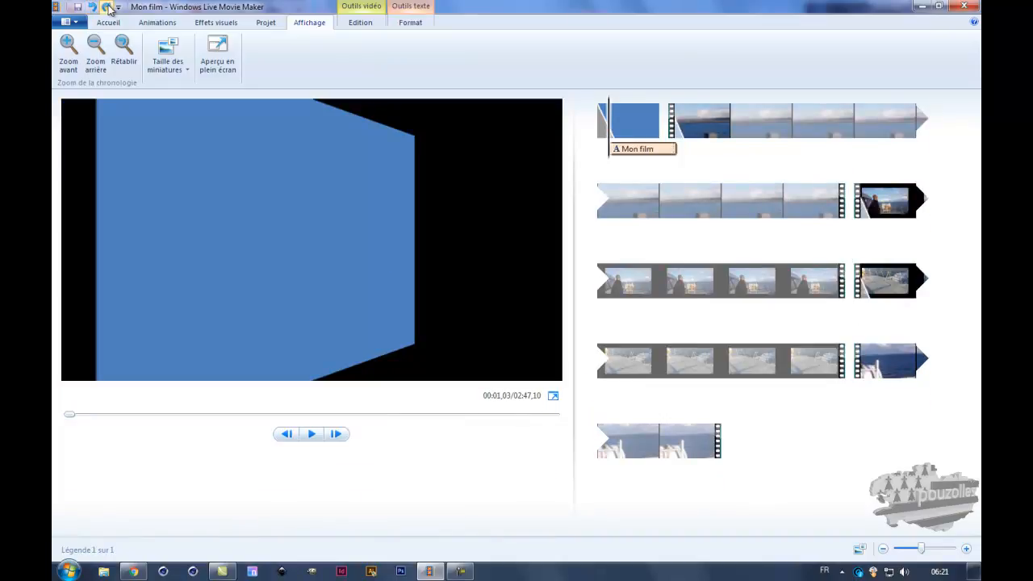
{"action": "left_click", "coordinate": [106, 7]}
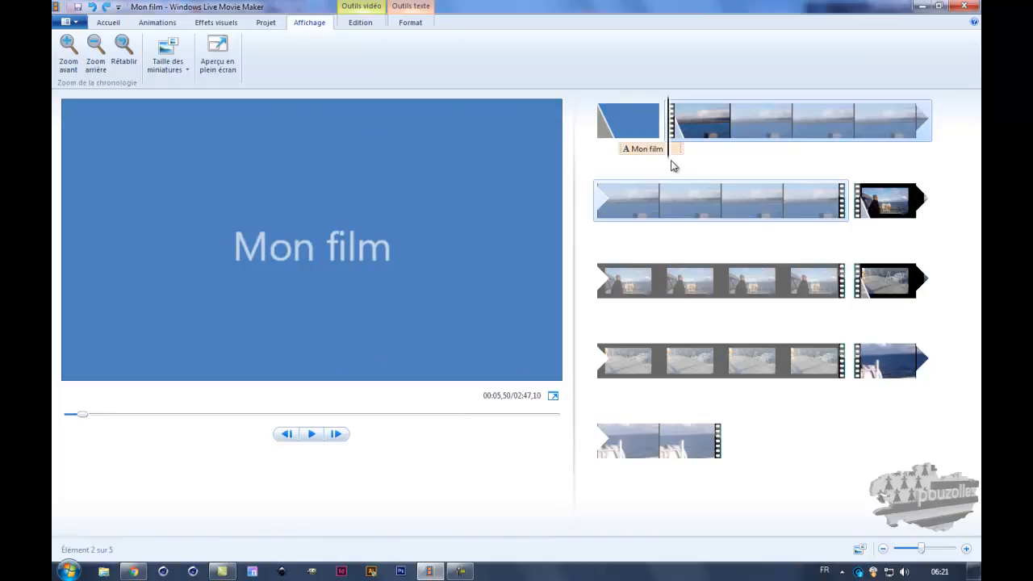
{"action": "left_click_drag", "start_coordinate": [669, 162], "coordinate": [711, 165]}
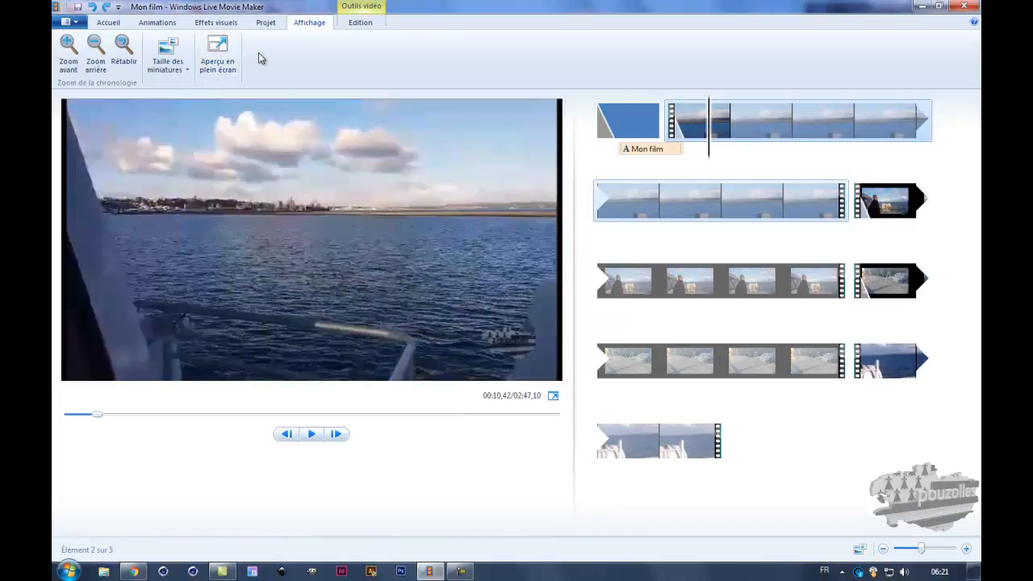
Reset the timeline zoom, and try the Très petites icônes thumbnail size before returning to Petites icônes.
{"action": "left_click", "coordinate": [123, 47]}
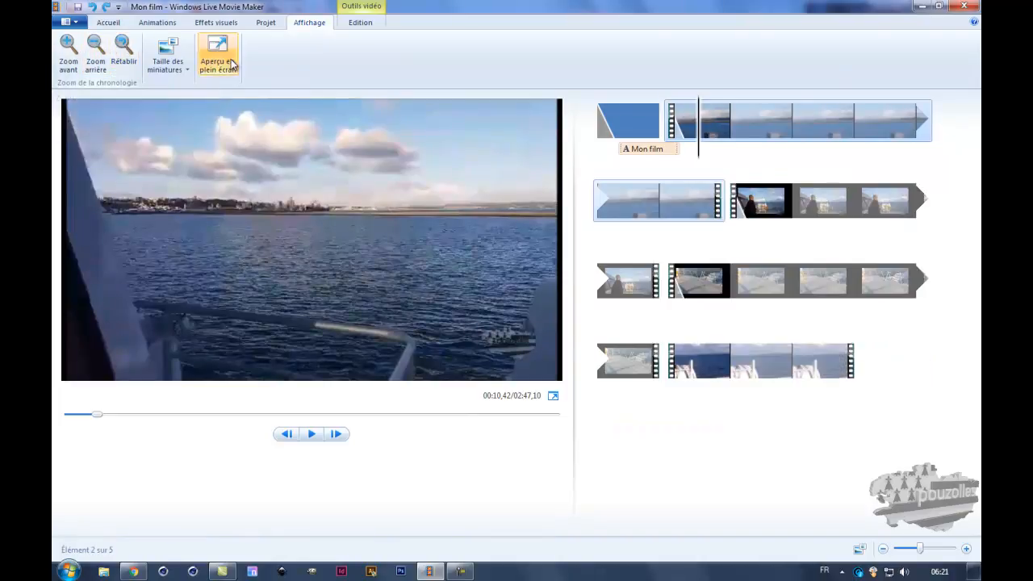
{"action": "mouse_move", "coordinate": [791, 281]}
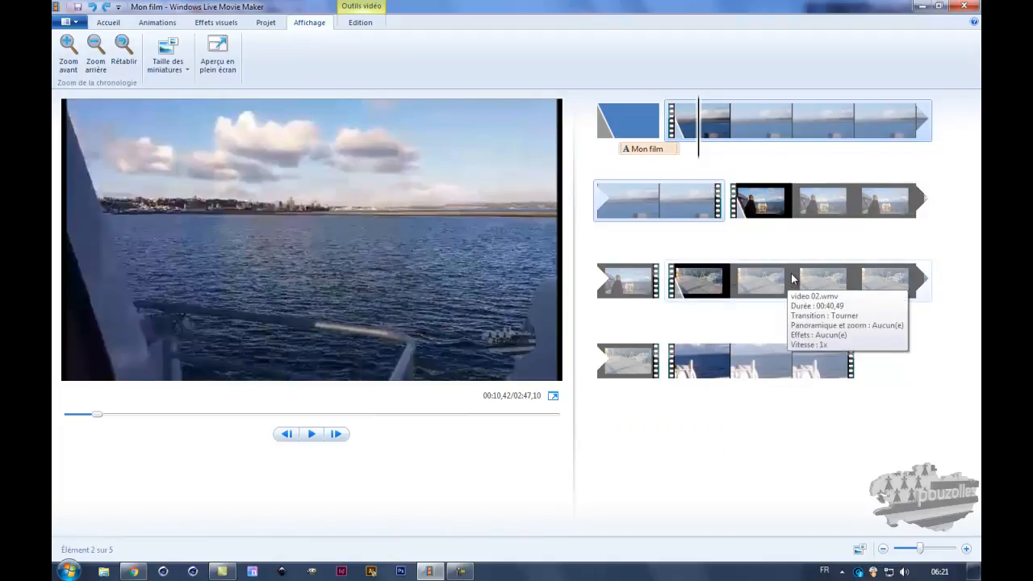
{"action": "left_click", "coordinate": [190, 72]}
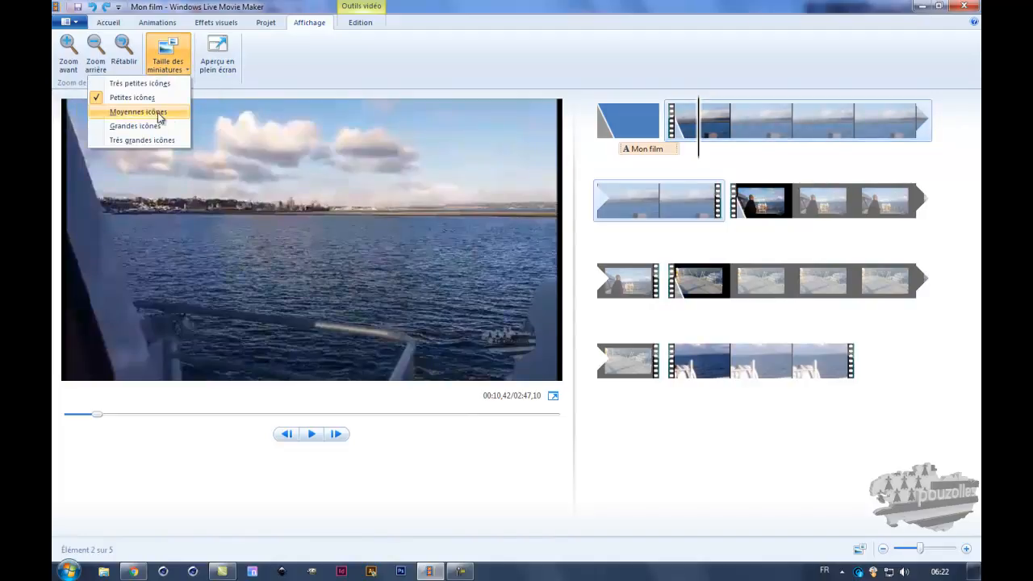
{"action": "left_click", "coordinate": [129, 83]}
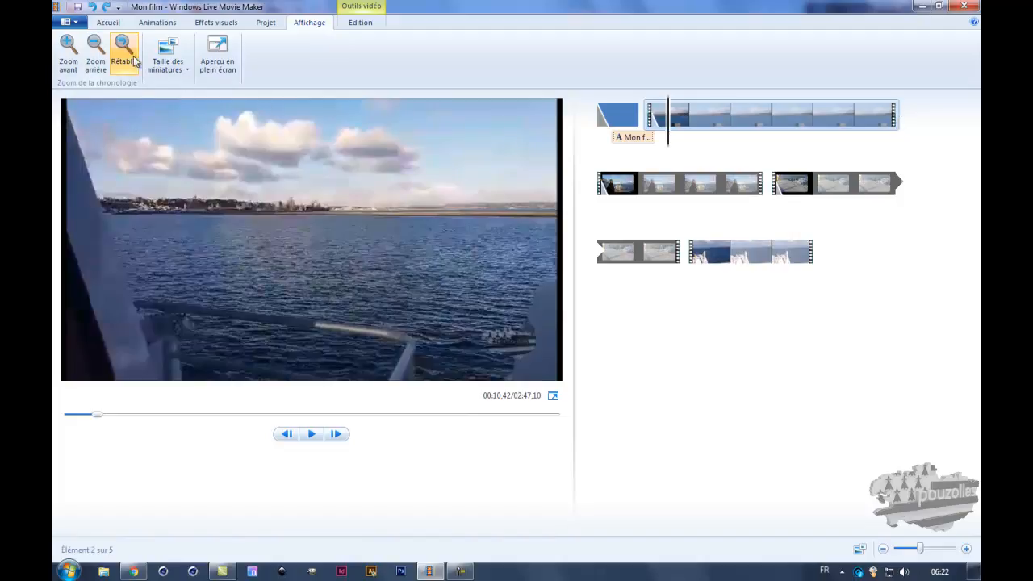
{"action": "left_click", "coordinate": [187, 69]}
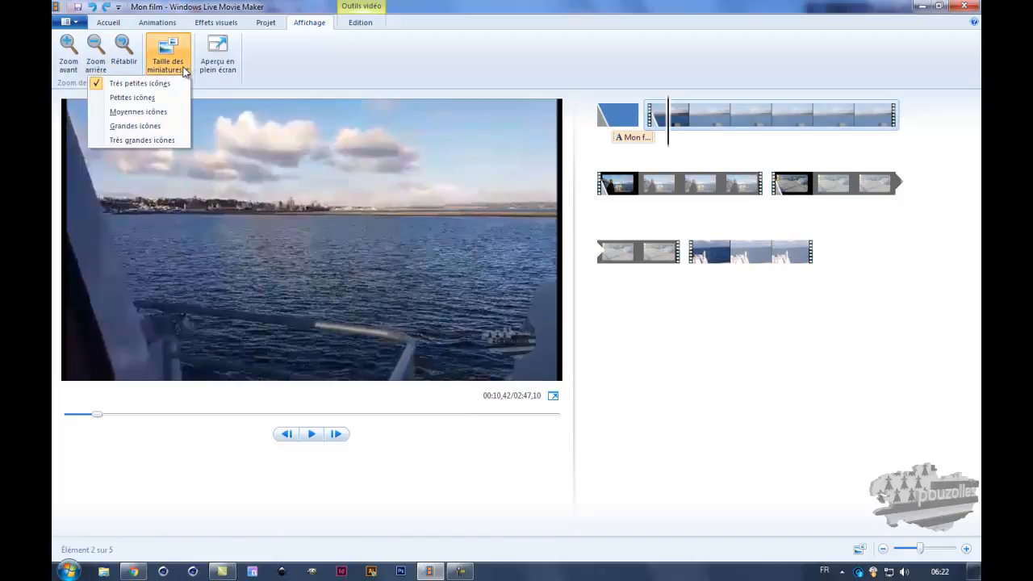
{"action": "left_click", "coordinate": [148, 97]}
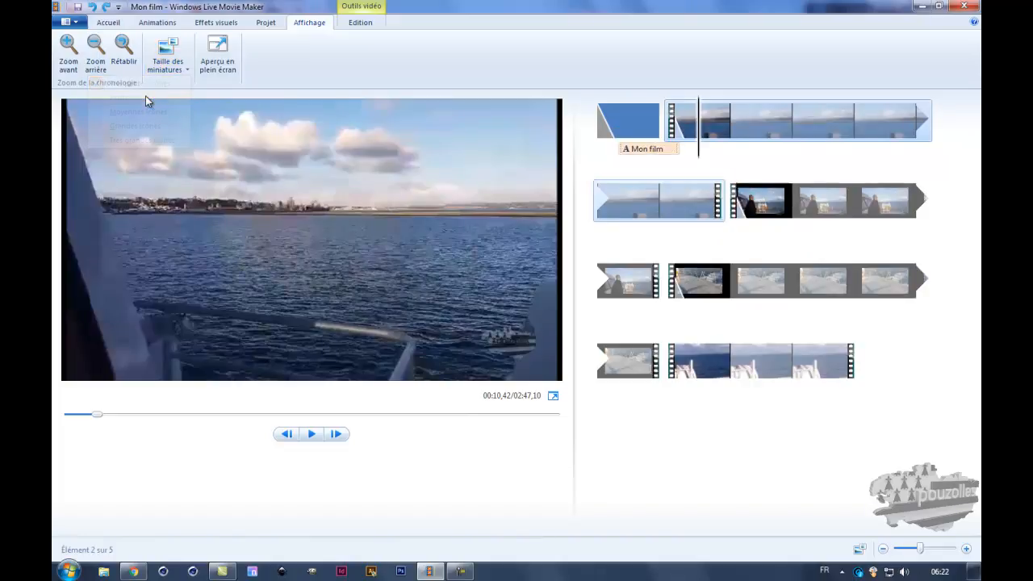
Try the Très grandes icônes thumbnails, return to Petites icônes, and zoom the timeline out slightly.
{"action": "left_click", "coordinate": [184, 71]}
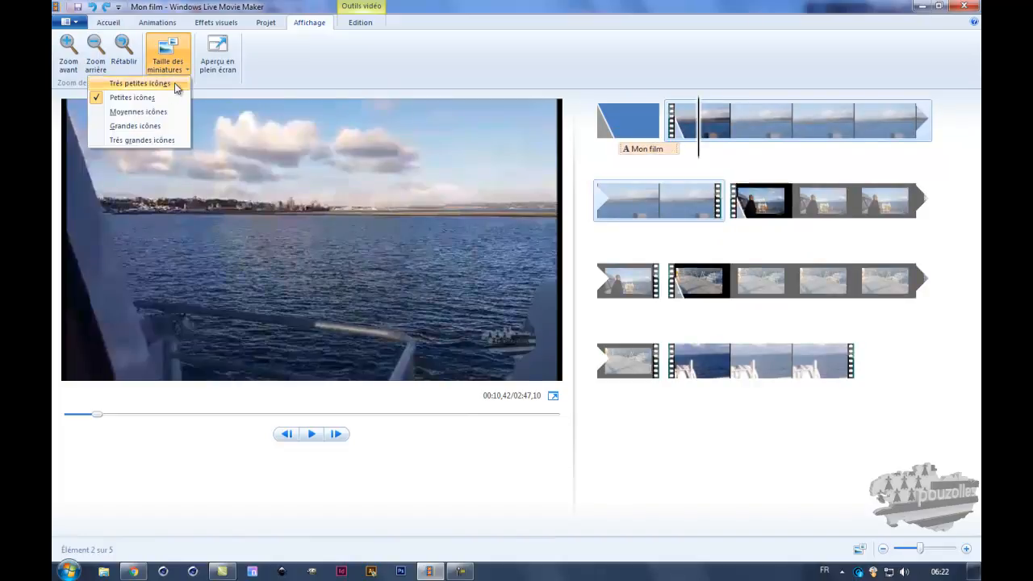
{"action": "left_click", "coordinate": [141, 138]}
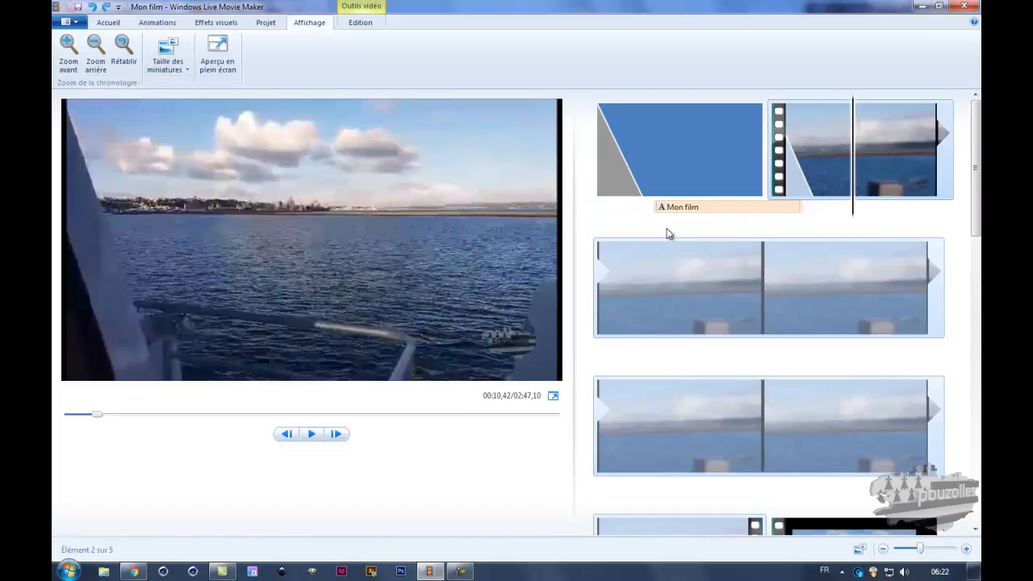
{"action": "scroll", "coordinate": [687, 240], "scroll_direction": "down", "scroll_amount": 5}
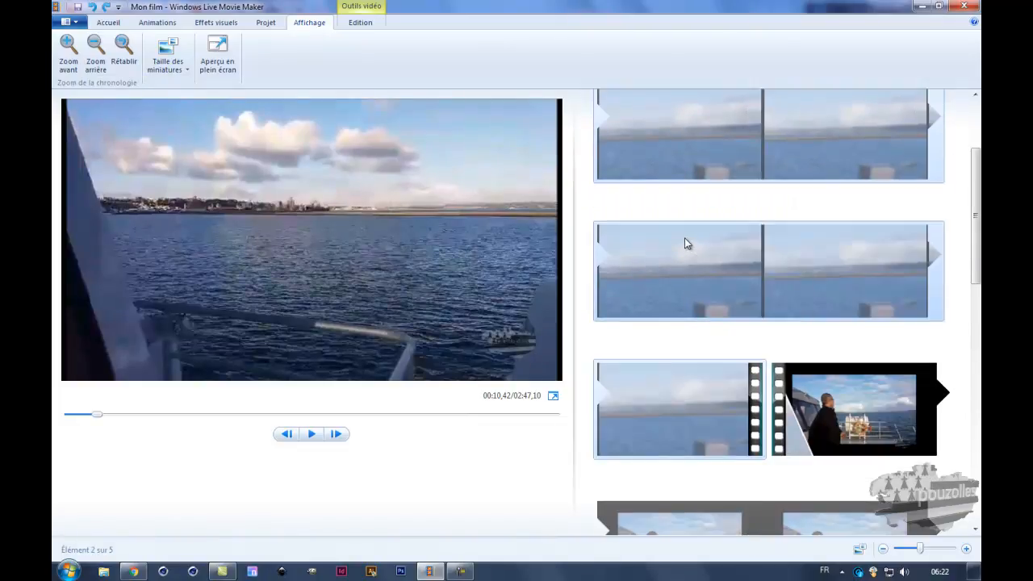
{"action": "left_click", "coordinate": [859, 551]}
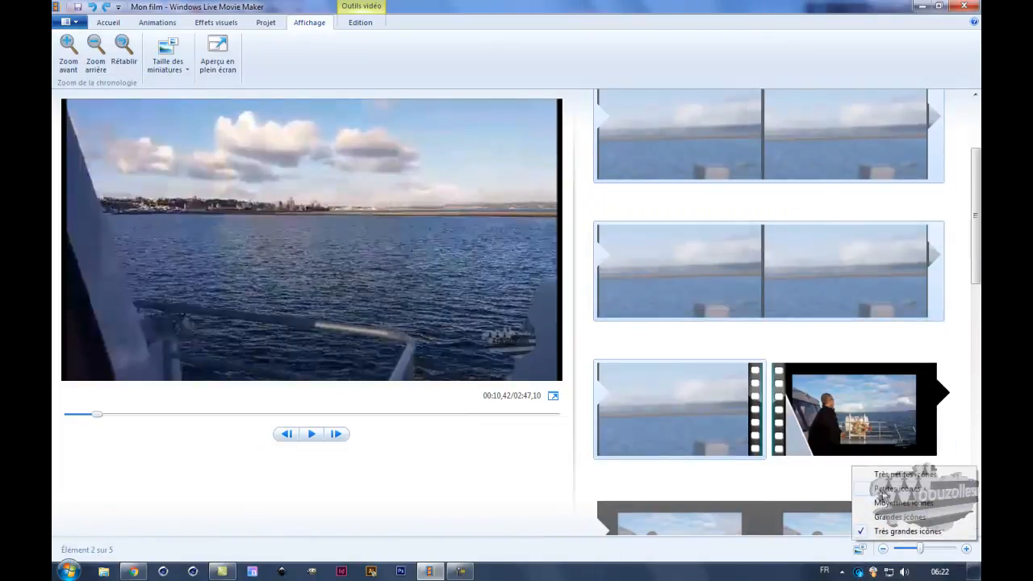
{"action": "left_click", "coordinate": [883, 490]}
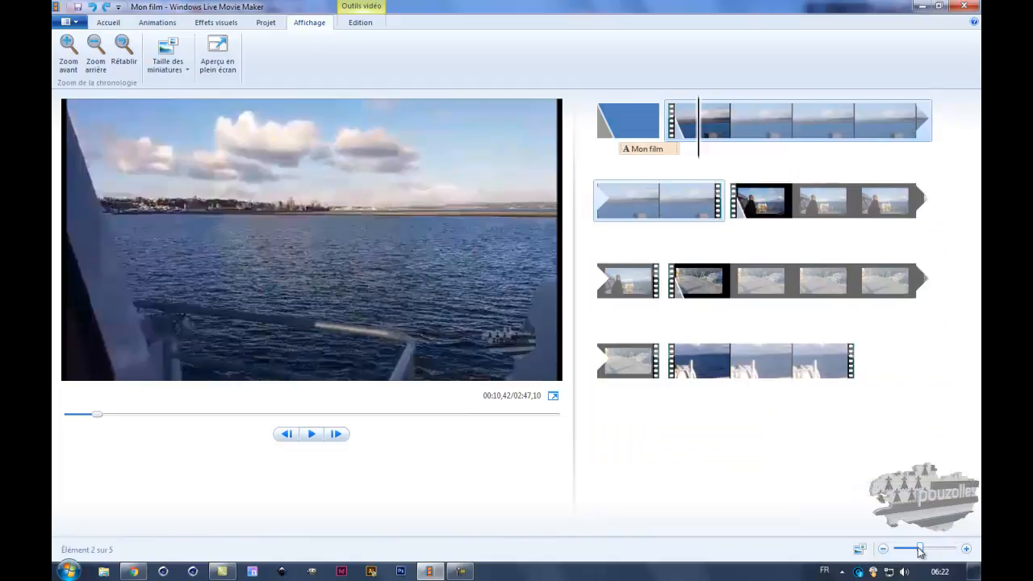
{"action": "mouse_move", "coordinate": [920, 549]}
{"action": "left_mouse_down"}
{"action": "mouse_move", "coordinate": [938, 552]}
{"action": "mouse_move", "coordinate": [915, 567]}
{"action": "left_mouse_up"}
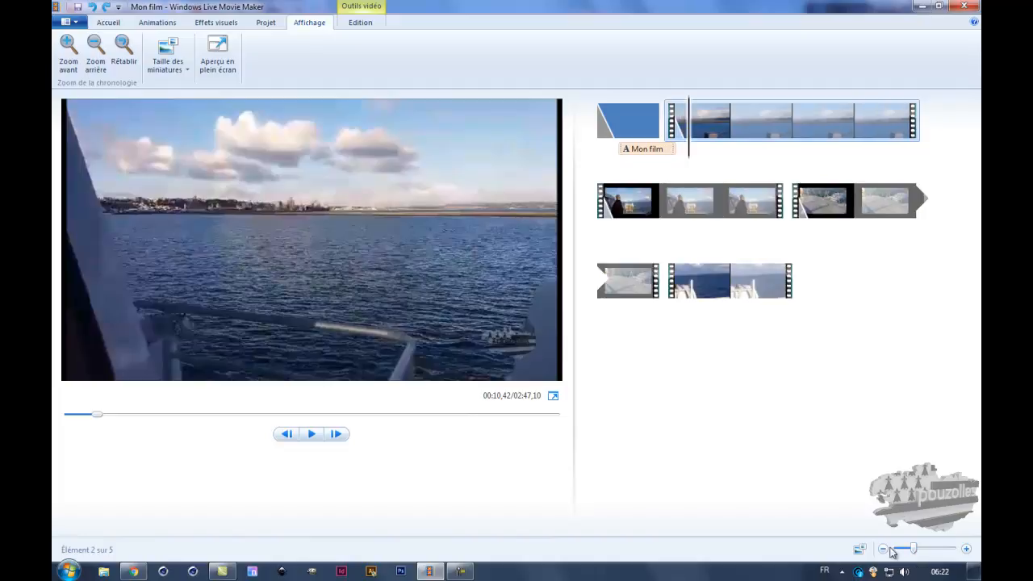
Preview the film in full screen from the second clip, pause it, and return to the editor.
{"action": "left_click", "coordinate": [220, 50]}
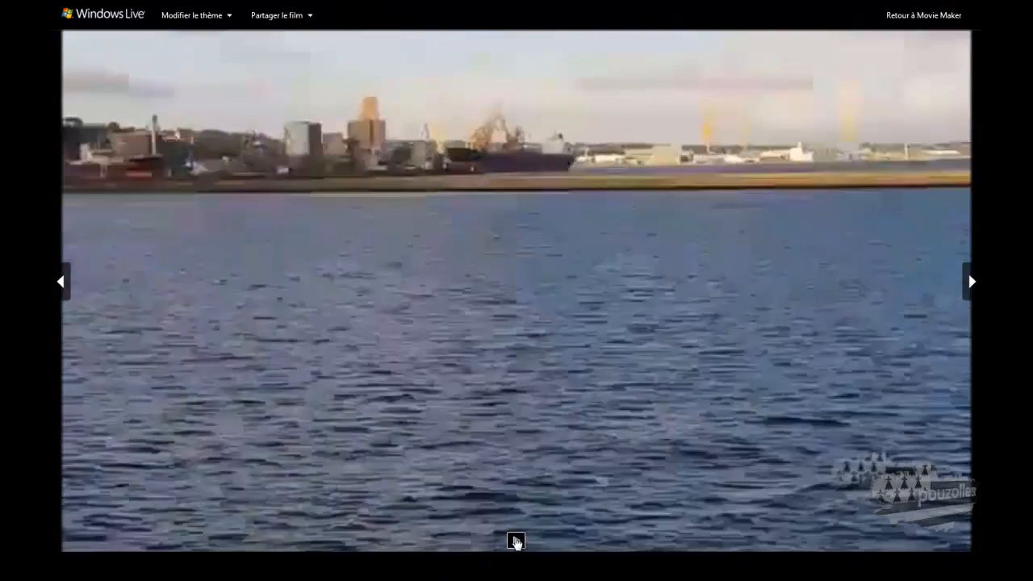
{"action": "left_click", "coordinate": [516, 542]}
{"action": "left_click", "coordinate": [922, 17]}
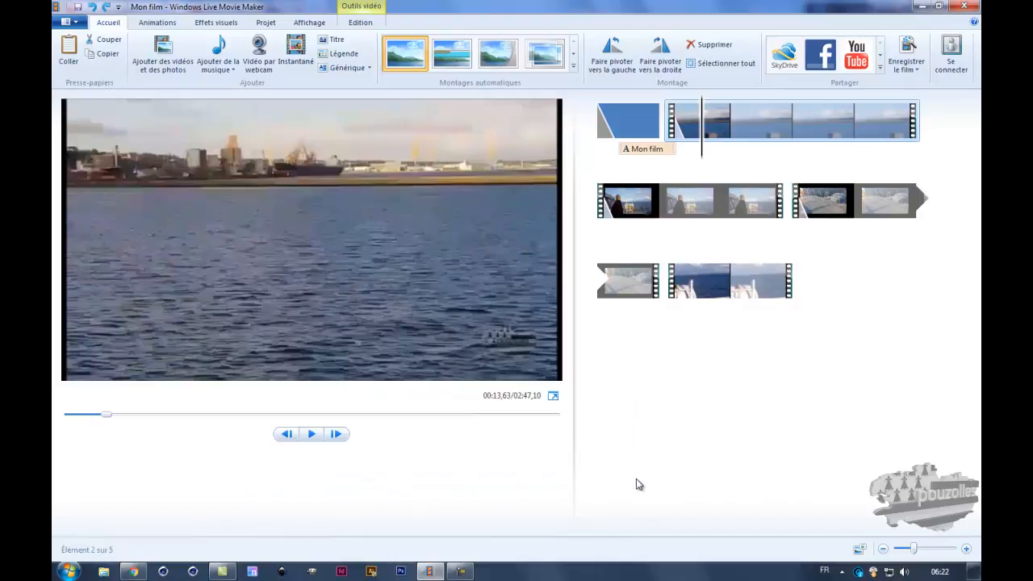
Review the audio fade-in and fade-out speed options for the second clip without changing them.
{"action": "left_click", "coordinate": [310, 22]}
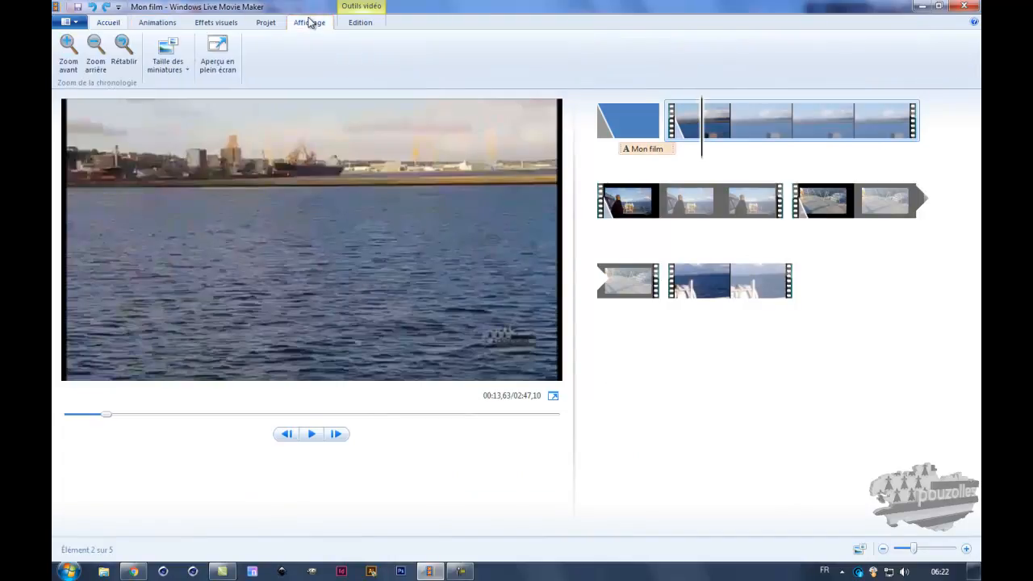
{"action": "left_click", "coordinate": [369, 25]}
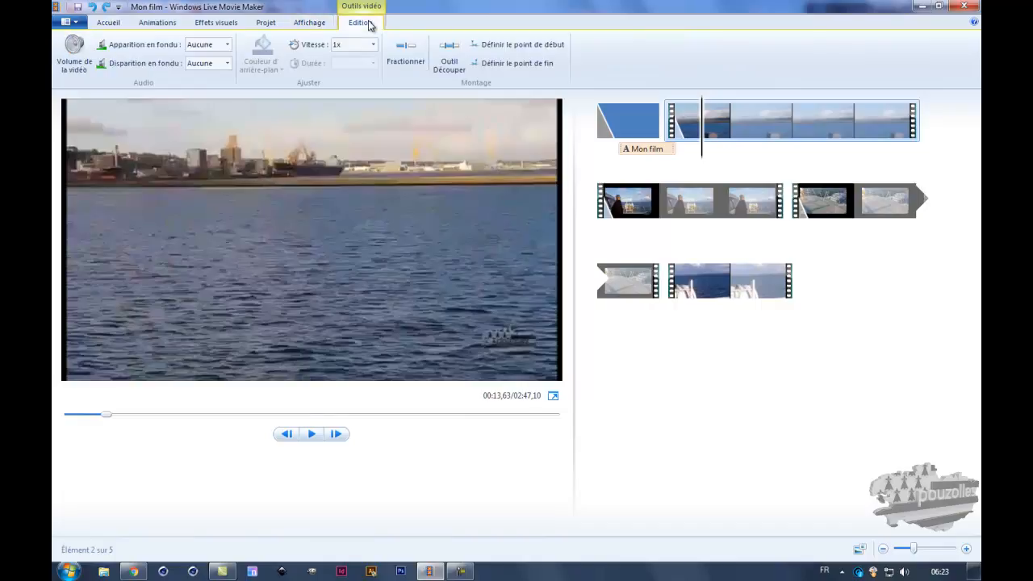
{"action": "left_click", "coordinate": [228, 45]}
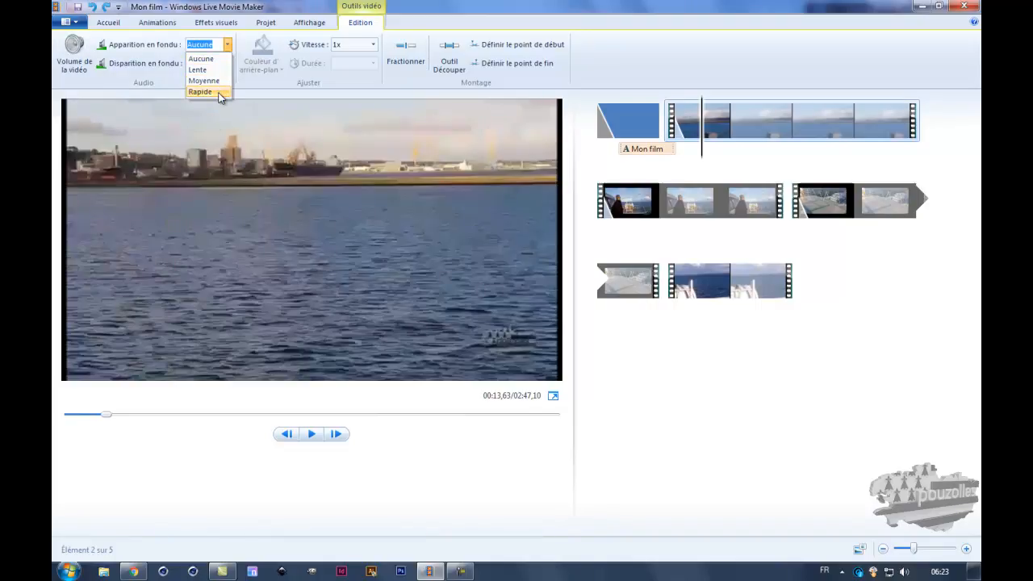
{"action": "left_click", "coordinate": [230, 46]}
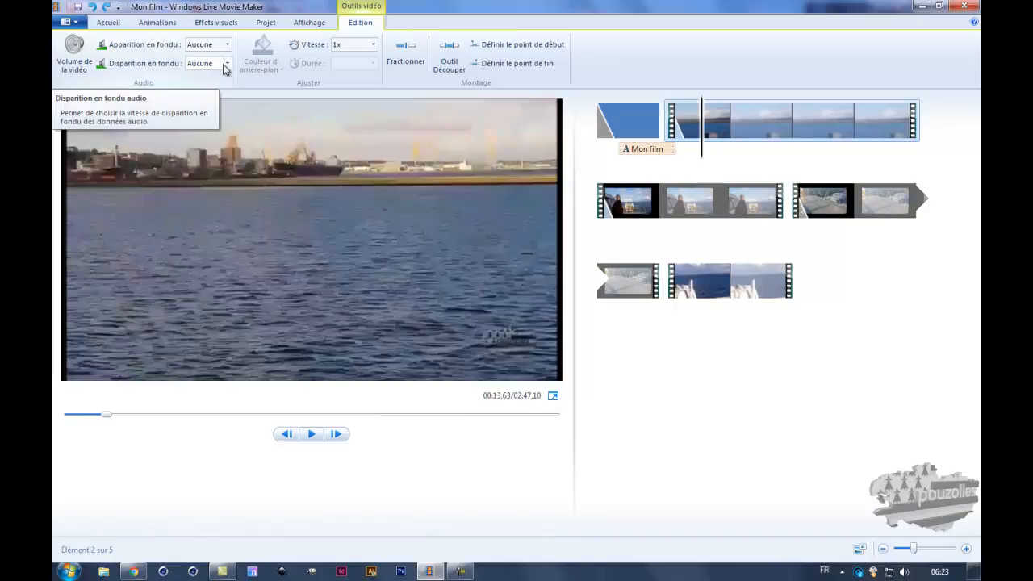
{"action": "left_click", "coordinate": [226, 65]}
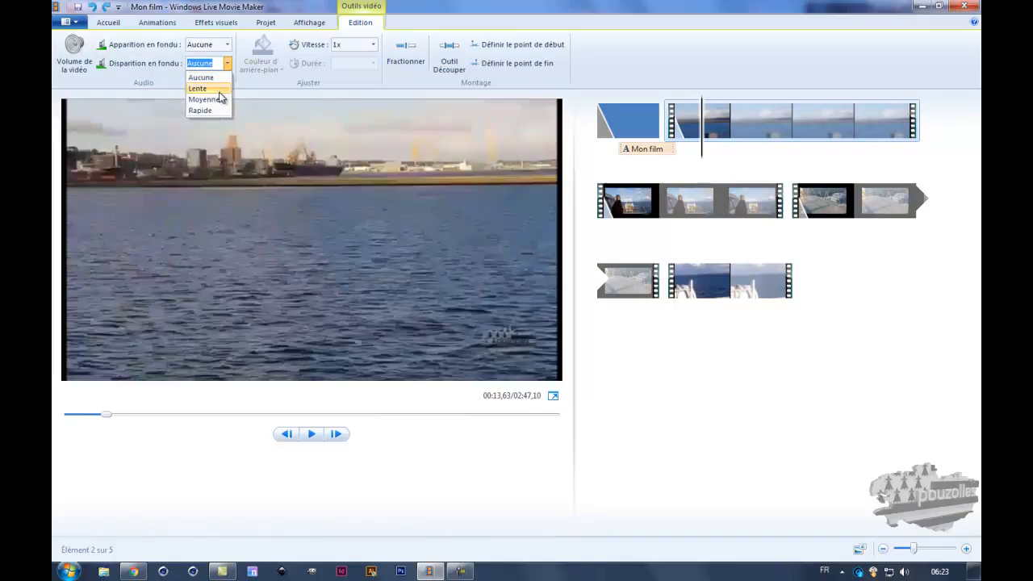
{"action": "left_click", "coordinate": [230, 64]}
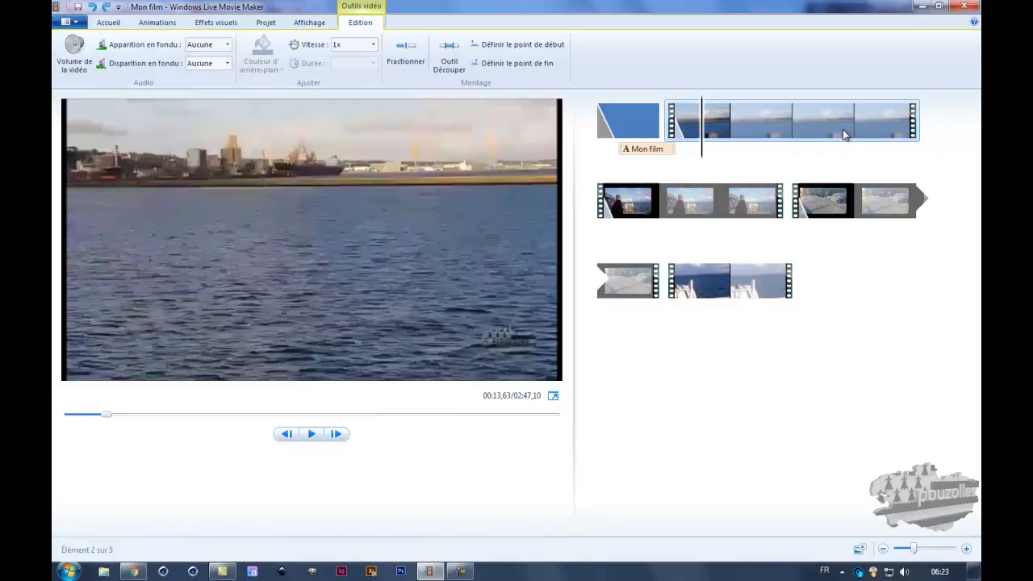
Change the background colour of the opening "Mon film" title to black and move the playhead to the film's start.
{"action": "left_click", "coordinate": [637, 157]}
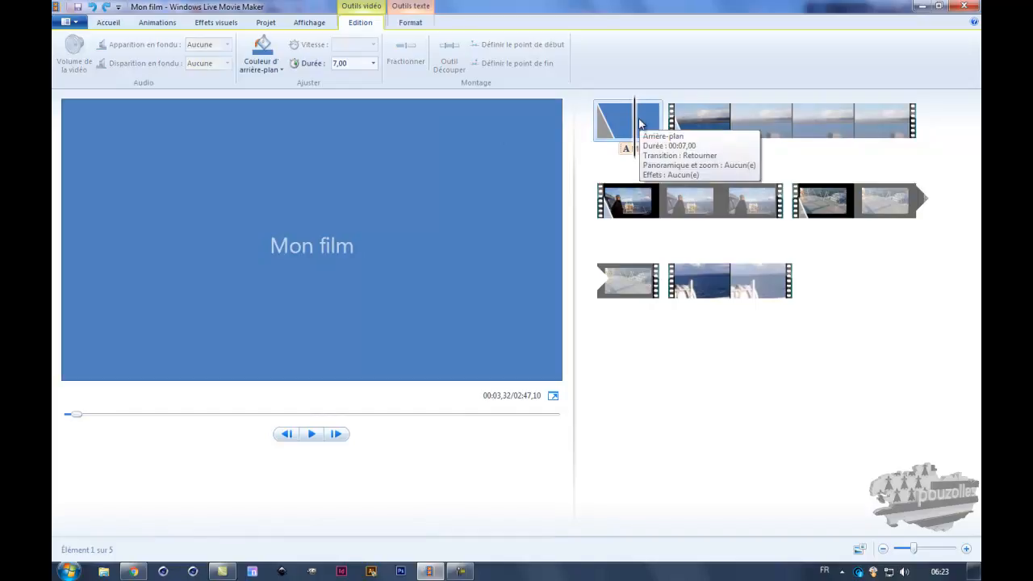
{"action": "mouse_move", "coordinate": [637, 157]}
{"action": "left_mouse_down"}
{"action": "mouse_move", "coordinate": [608, 164]}
{"action": "mouse_move", "coordinate": [628, 169]}
{"action": "left_mouse_up"}
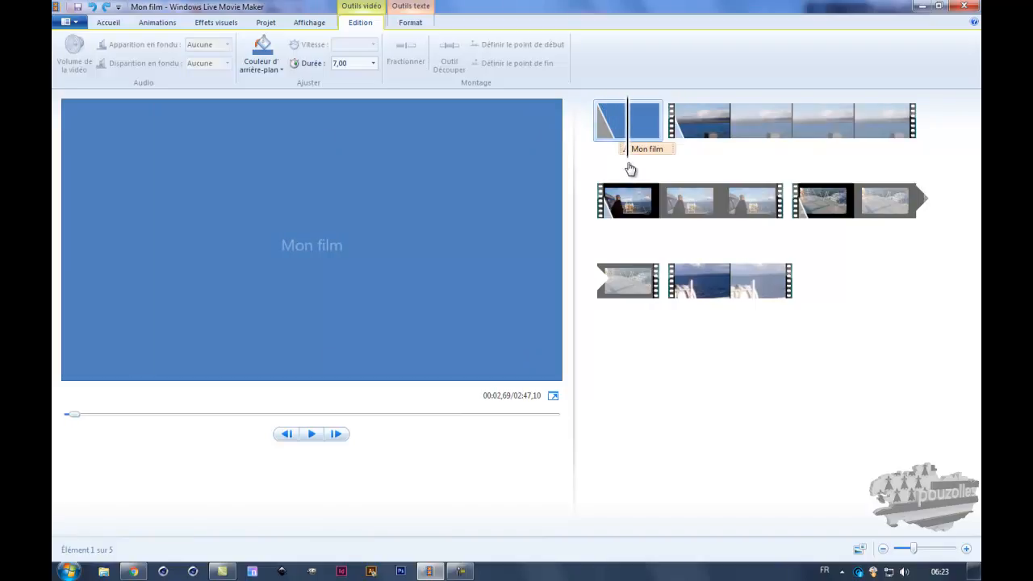
{"action": "left_click", "coordinate": [265, 46]}
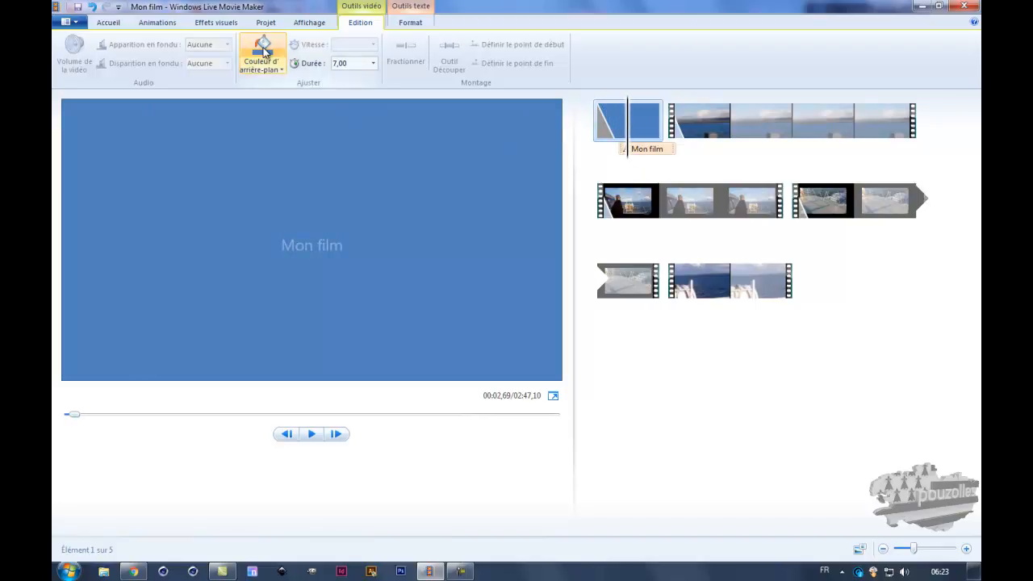
{"action": "left_click", "coordinate": [264, 69]}
{"action": "left_click", "coordinate": [200, 95]}
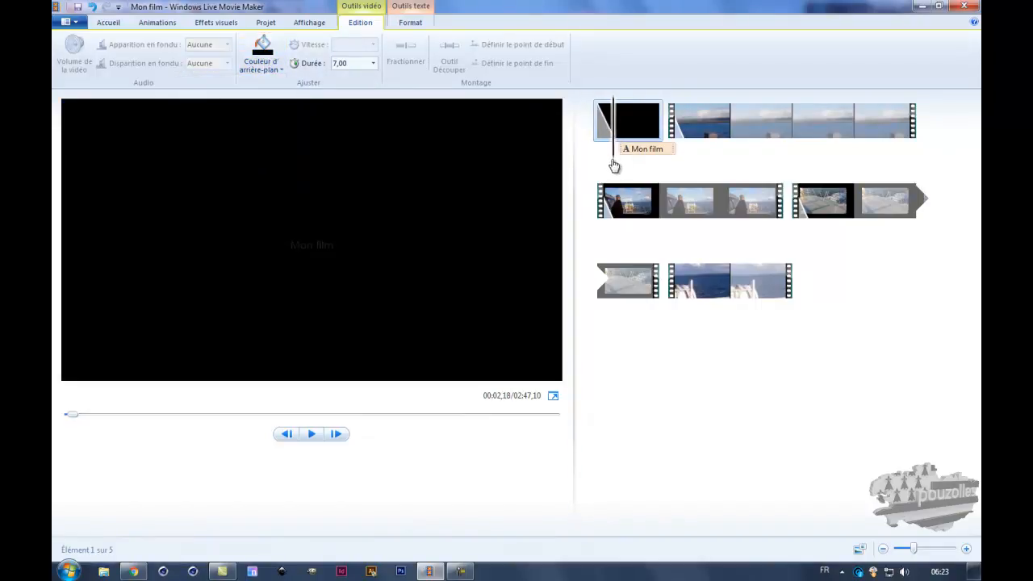
{"action": "left_click", "coordinate": [602, 166]}
{"action": "mouse_move", "coordinate": [602, 167]}
{"action": "left_mouse_down"}
{"action": "mouse_move", "coordinate": [672, 176]}
{"action": "mouse_move", "coordinate": [598, 178]}
{"action": "left_mouse_up"}
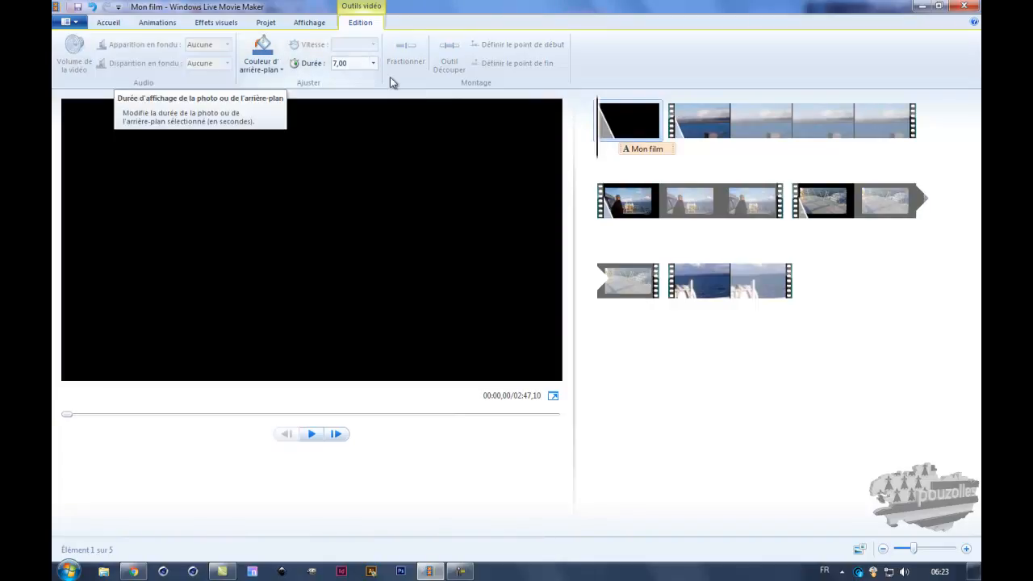
Review the second clip's playback speed options, and open its trimming tool and leave it without trimming.
{"action": "left_click", "coordinate": [691, 166]}
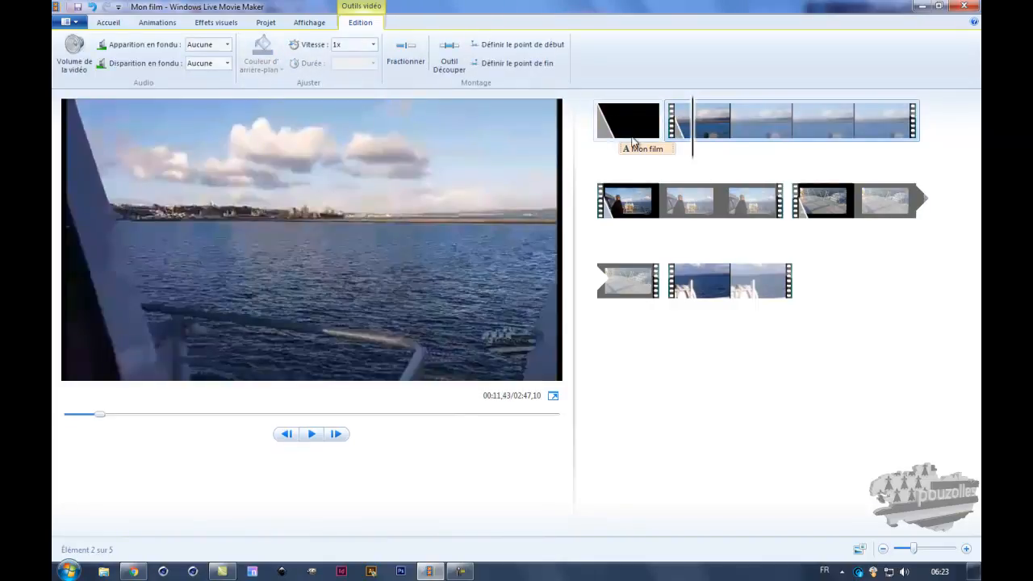
{"action": "left_click", "coordinate": [689, 164]}
{"action": "left_click", "coordinate": [676, 168]}
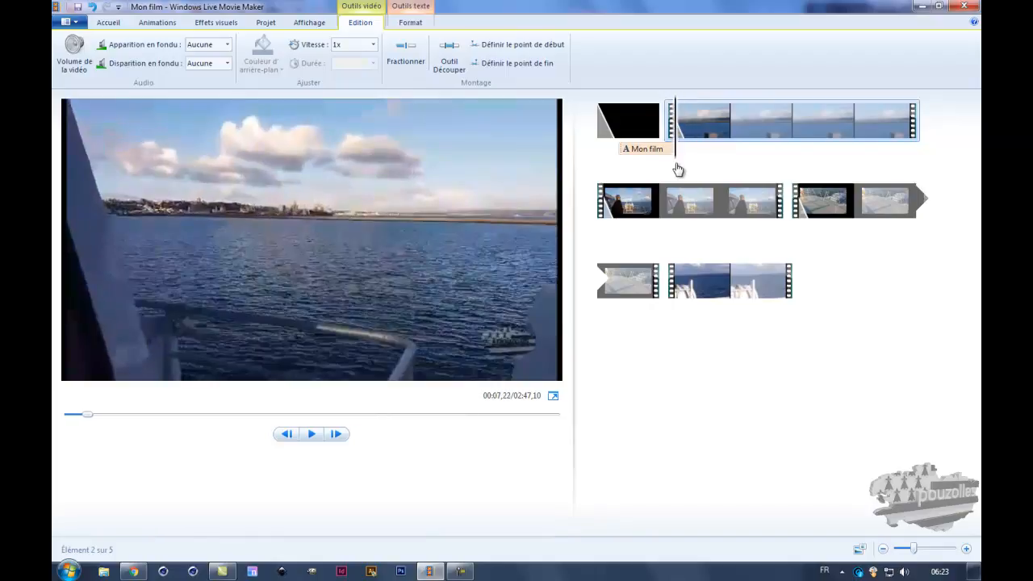
{"action": "left_click", "coordinate": [374, 46]}
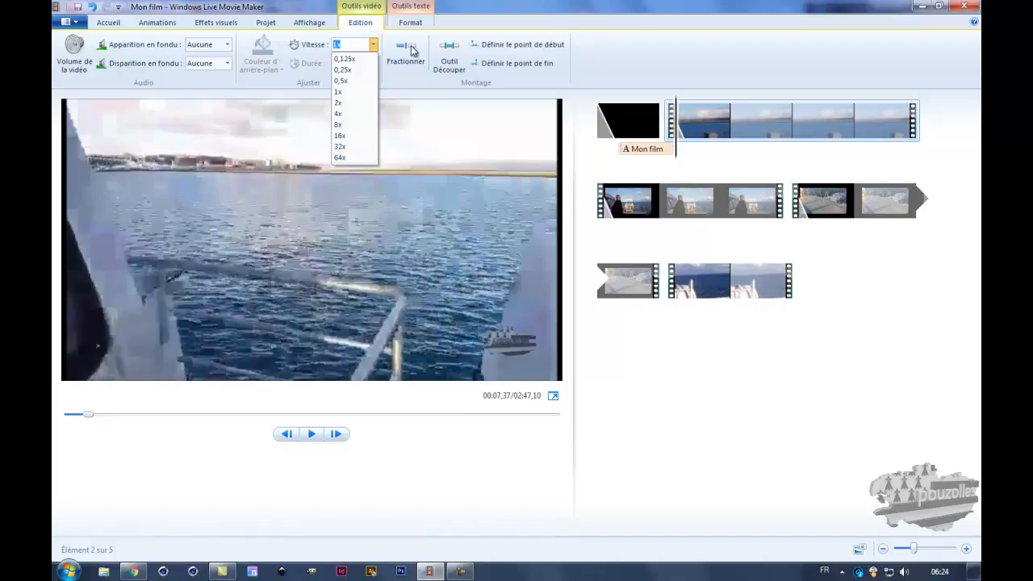
{"action": "left_click", "coordinate": [450, 47]}
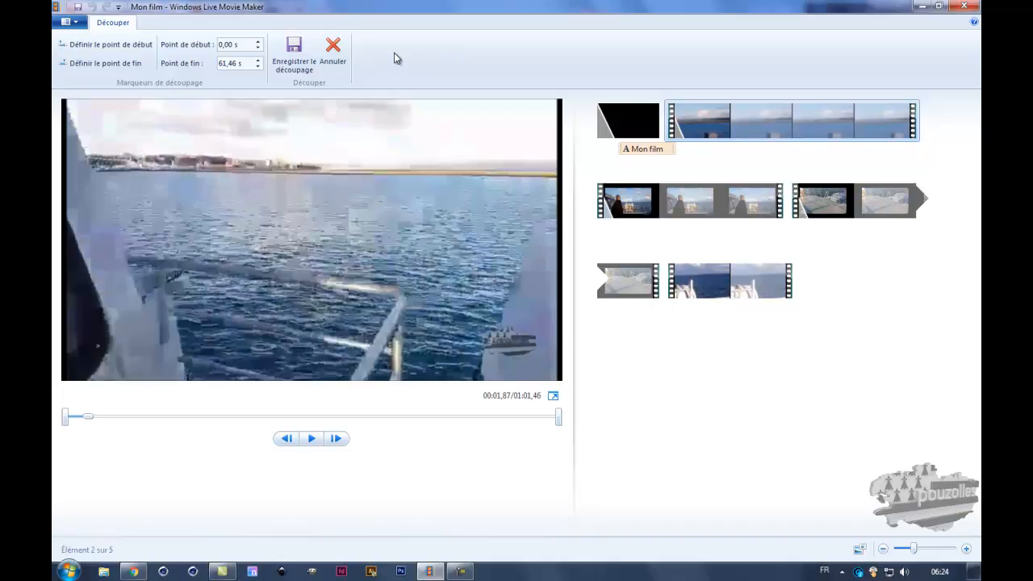
{"action": "left_click", "coordinate": [334, 50]}
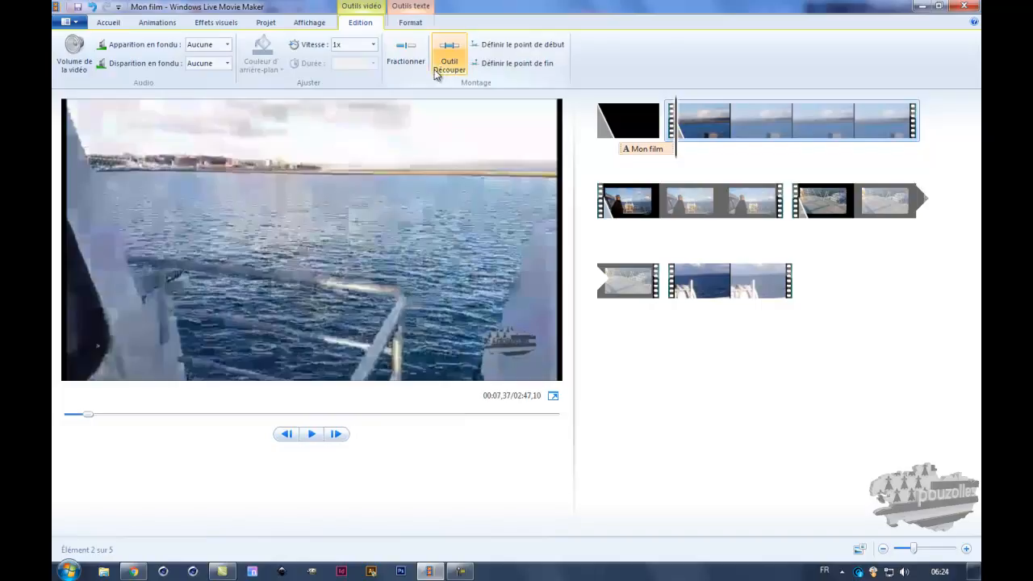
Split the second clip at 00:20,65.
{"action": "left_click_drag", "start_coordinate": [681, 158], "coordinate": [733, 168]}
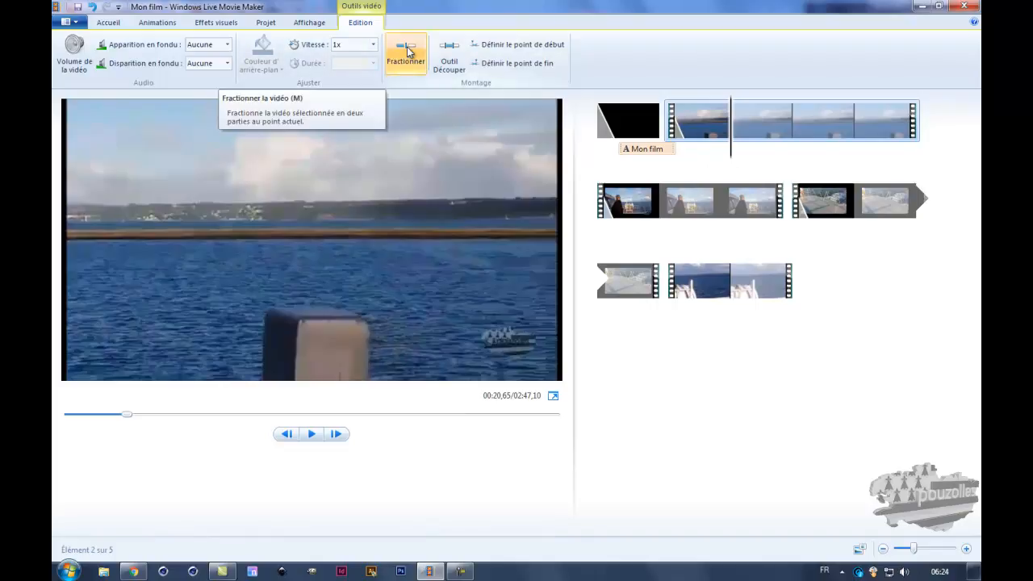
{"action": "left_click", "coordinate": [407, 54]}
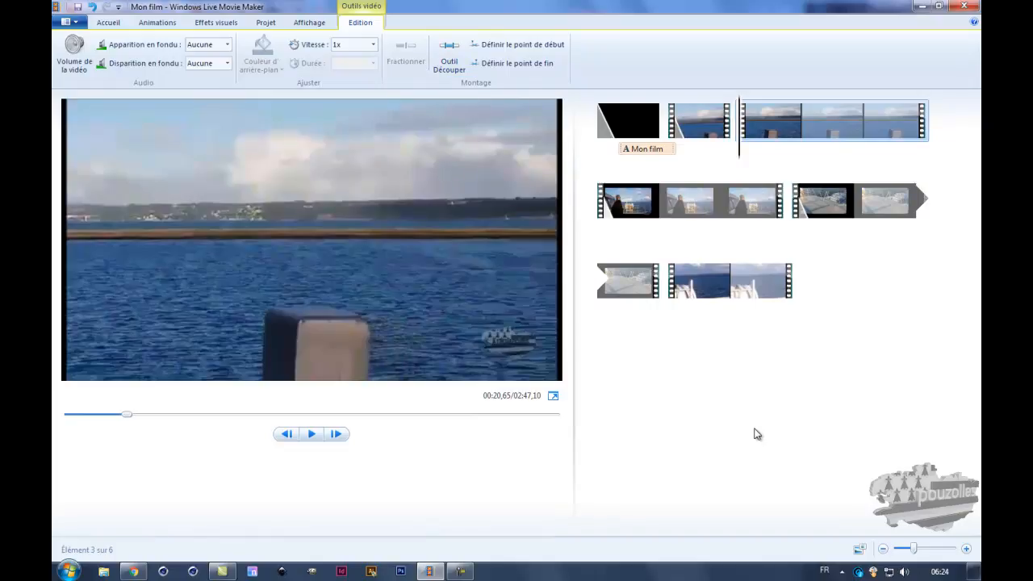
Try lowering the volume of the new third clip to mute and raise it back to full.
{"action": "left_click", "coordinate": [71, 57]}
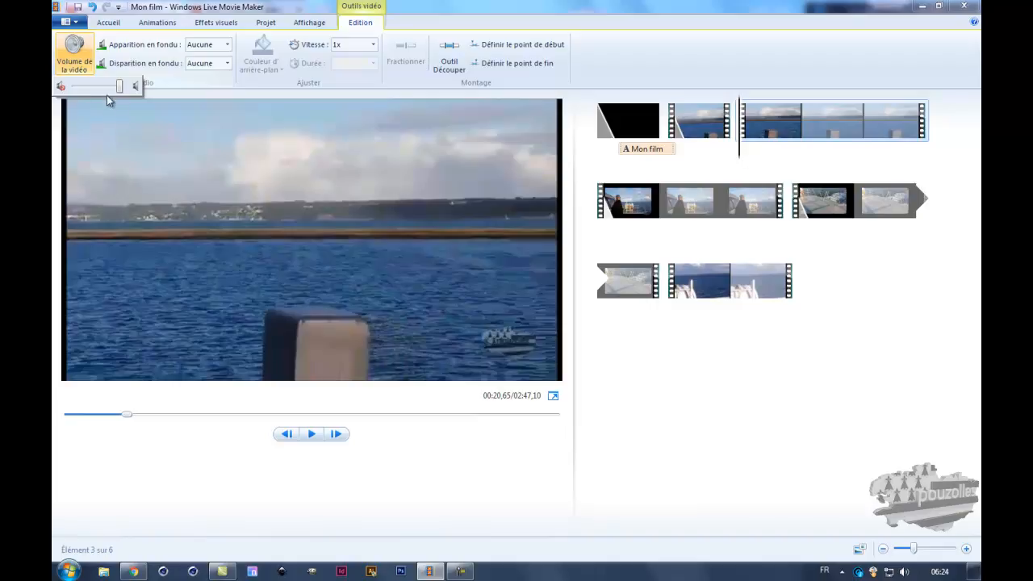
{"action": "left_click_drag", "start_coordinate": [119, 89], "coordinate": [74, 91]}
{"action": "left_click", "coordinate": [61, 87]}
{"action": "left_click_drag", "start_coordinate": [75, 91], "coordinate": [119, 89]}
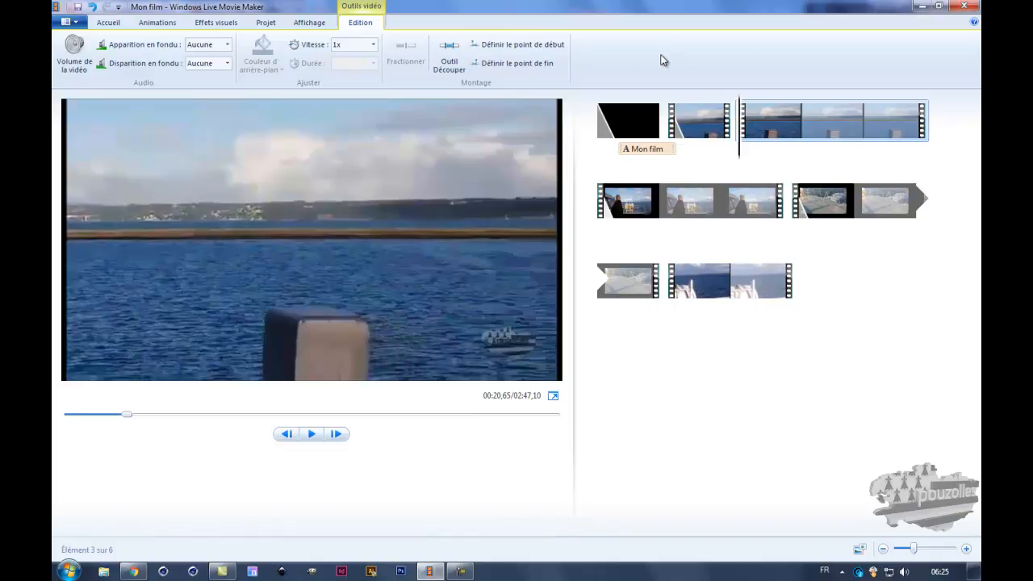
Start saving the project as "Mon film" in the Vidéos library and check the available file types.
{"action": "left_click", "coordinate": [77, 10]}
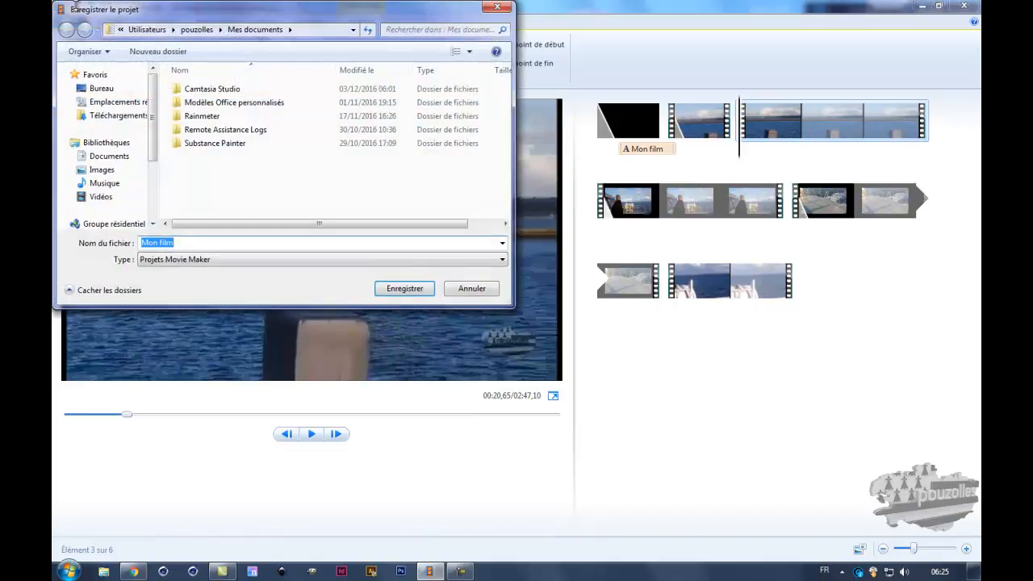
{"action": "left_click_drag", "start_coordinate": [233, 15], "coordinate": [544, 100]}
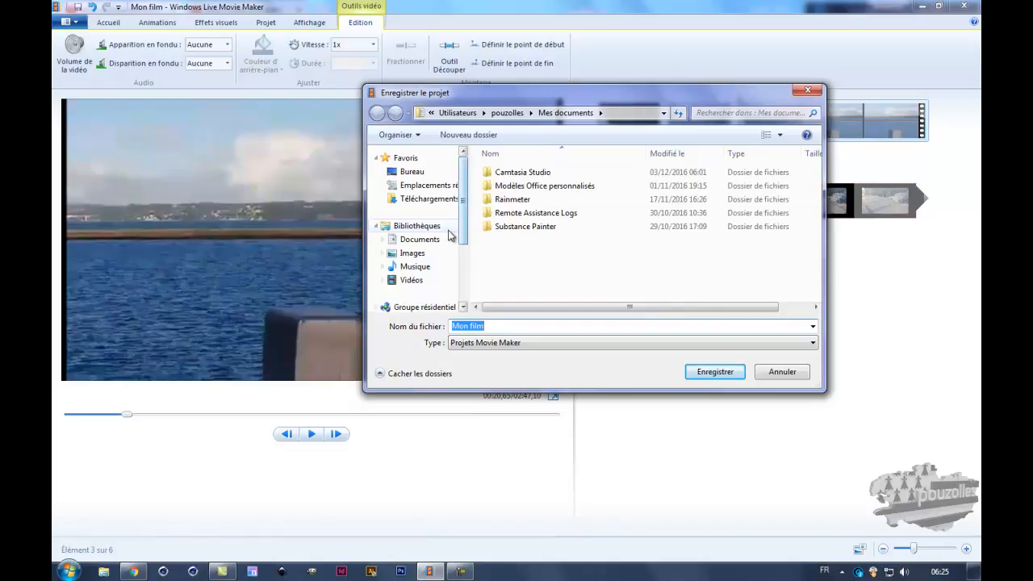
{"action": "left_click", "coordinate": [418, 281]}
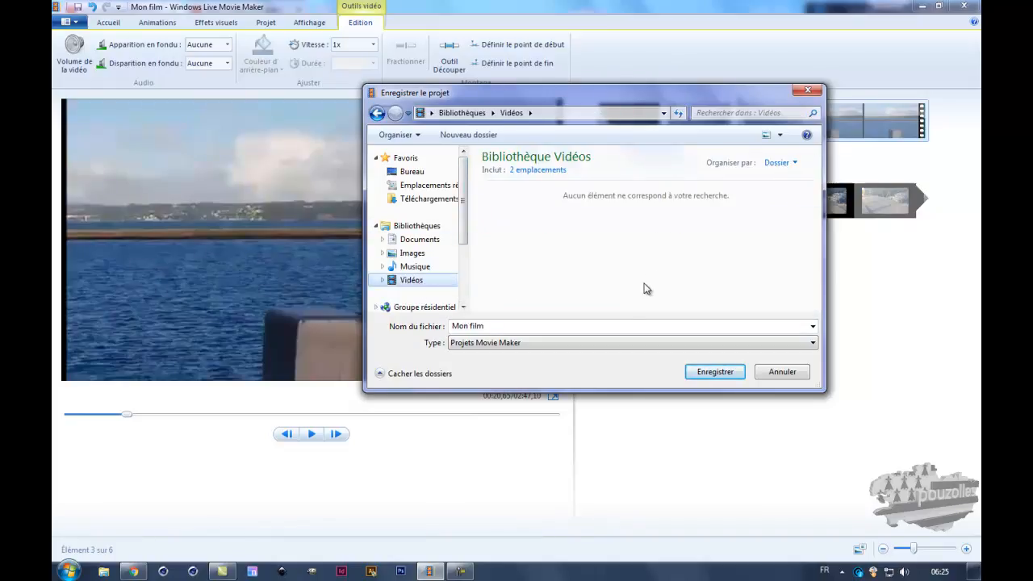
{"action": "left_click", "coordinate": [507, 327]}
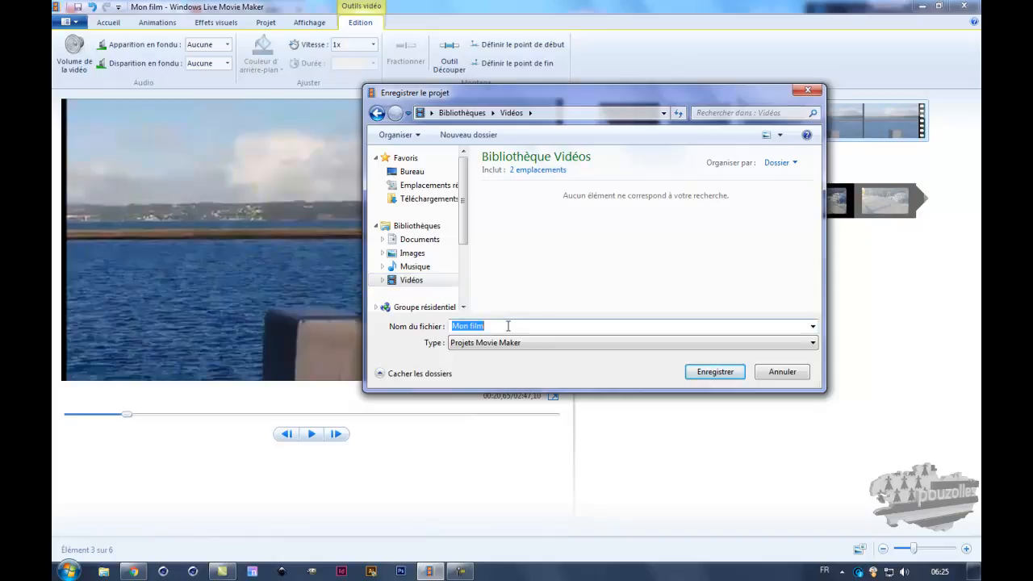
{"action": "left_click", "coordinate": [592, 345]}
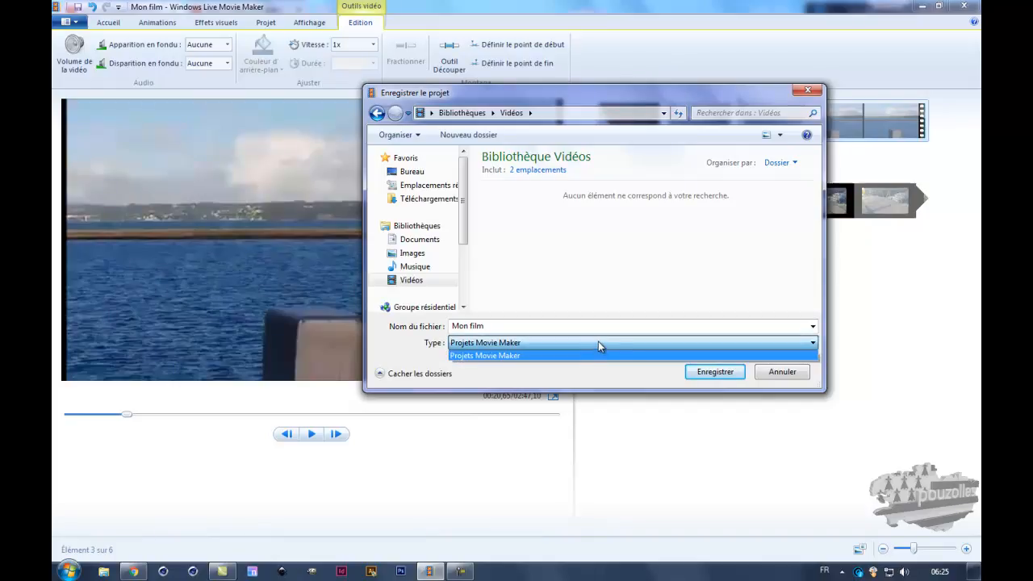
{"action": "left_click", "coordinate": [598, 346]}
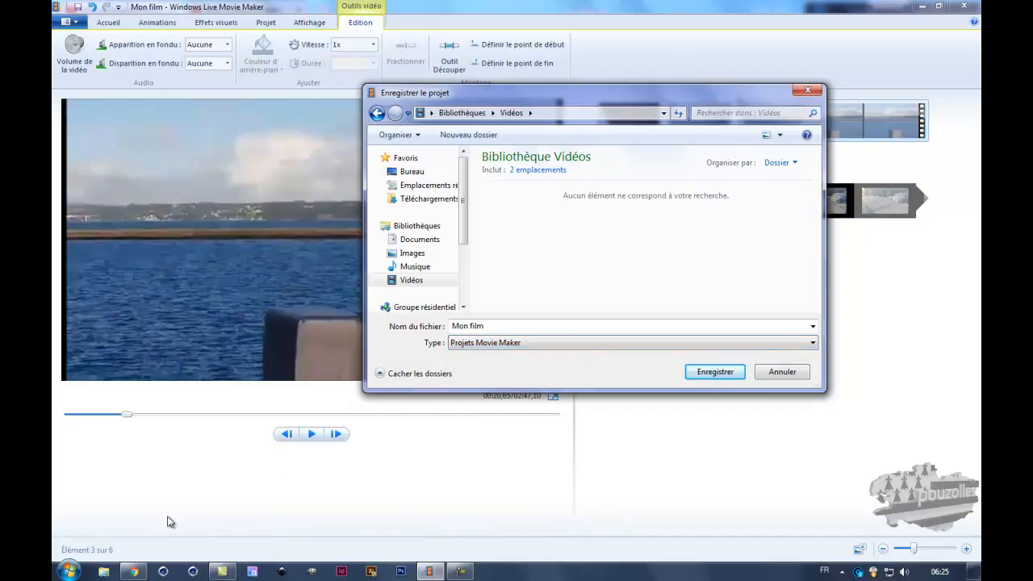
Switch to Windows Explorer, browse to F:\ile\video, and inspect the properties of the "Mon film" video file.
{"action": "left_click", "coordinate": [104, 571]}
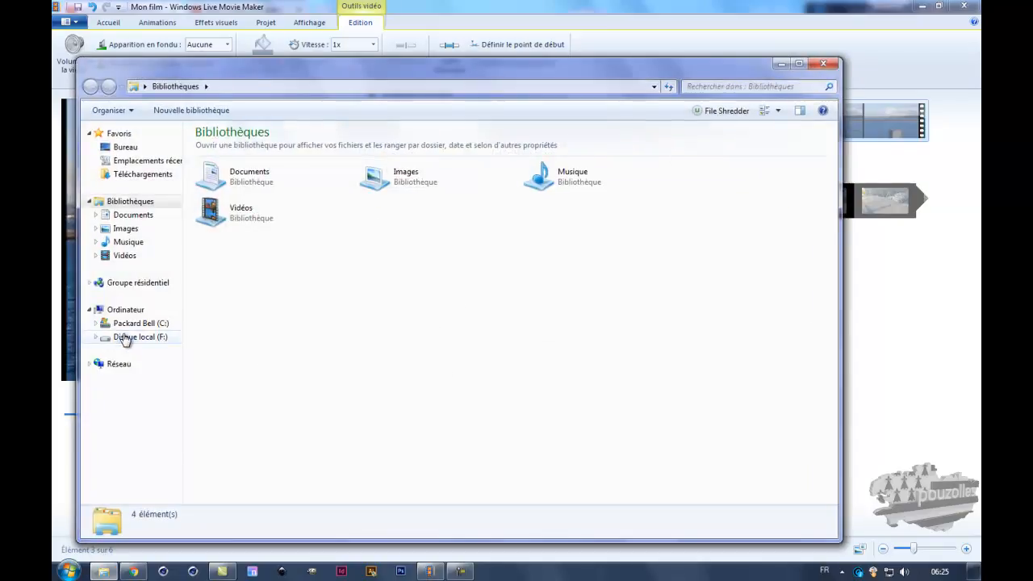
{"action": "left_click", "coordinate": [121, 337]}
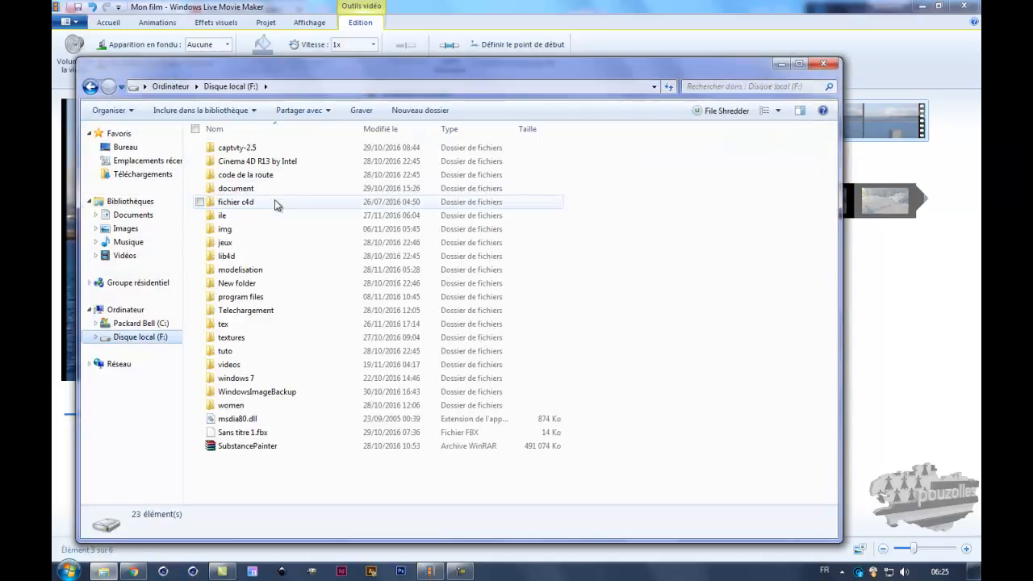
{"action": "mouse_move", "coordinate": [264, 235]}
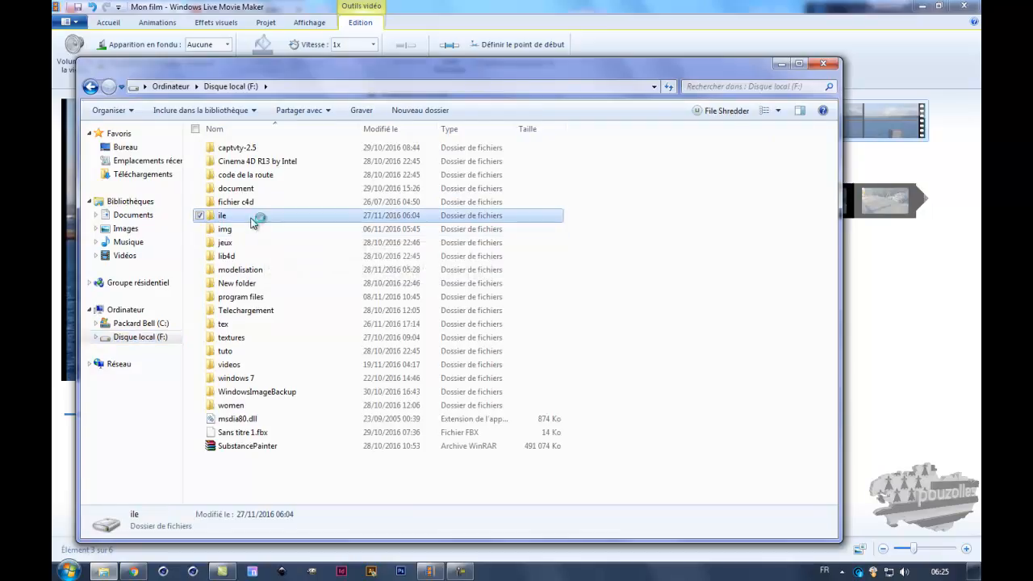
{"action": "double_click", "coordinate": [230, 215]}
{"action": "double_click", "coordinate": [239, 193]}
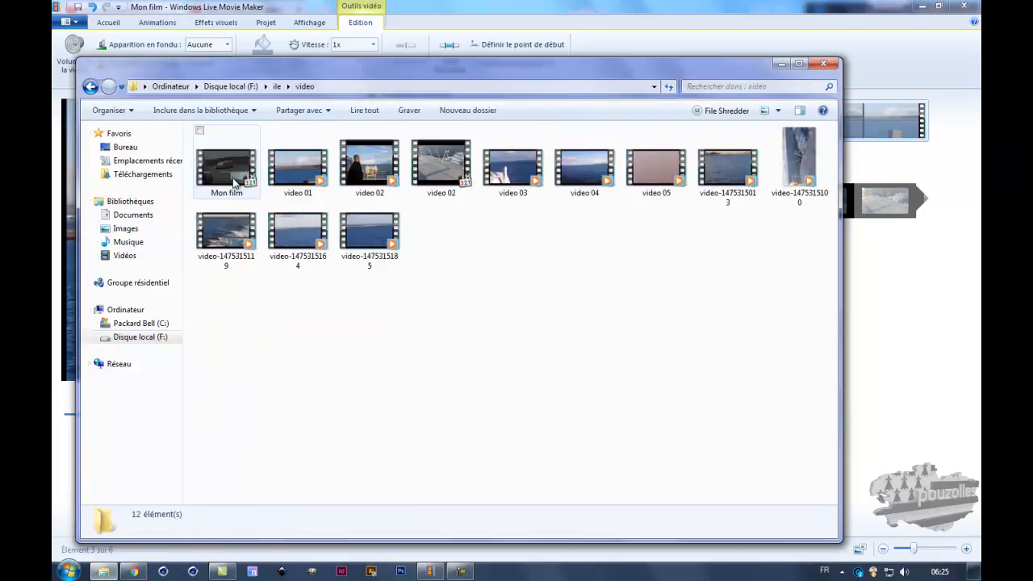
{"action": "left_click", "coordinate": [233, 183]}
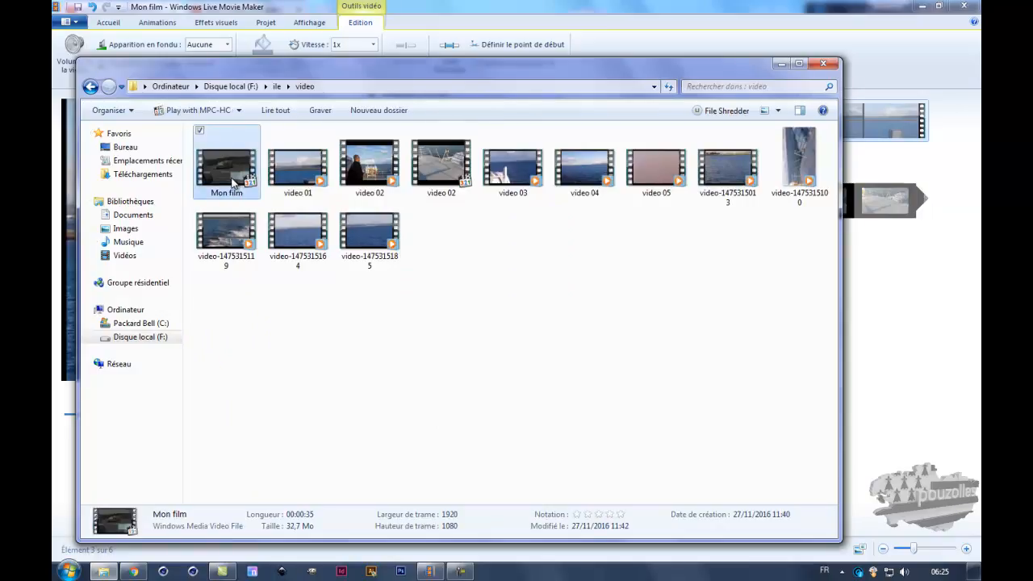
{"action": "double_click", "coordinate": [231, 180]}
{"action": "right_click", "coordinate": [231, 178]}
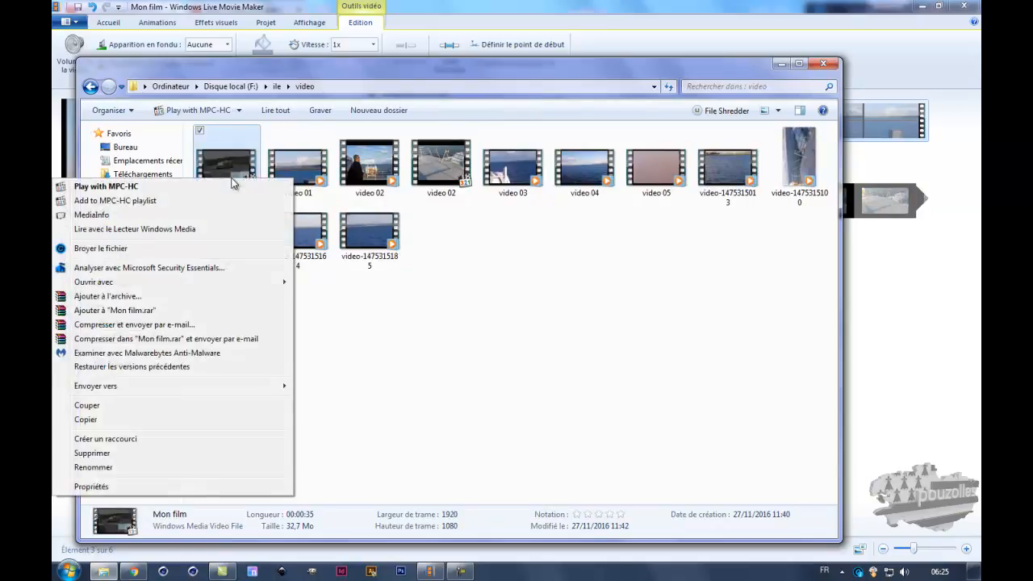
{"action": "left_click", "coordinate": [91, 487]}
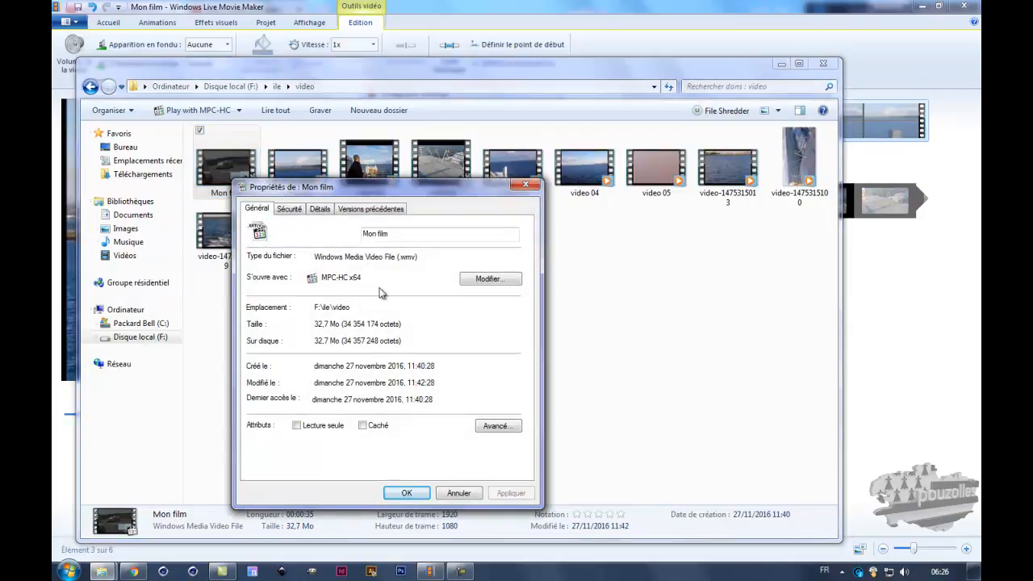
{"action": "left_click", "coordinate": [526, 186]}
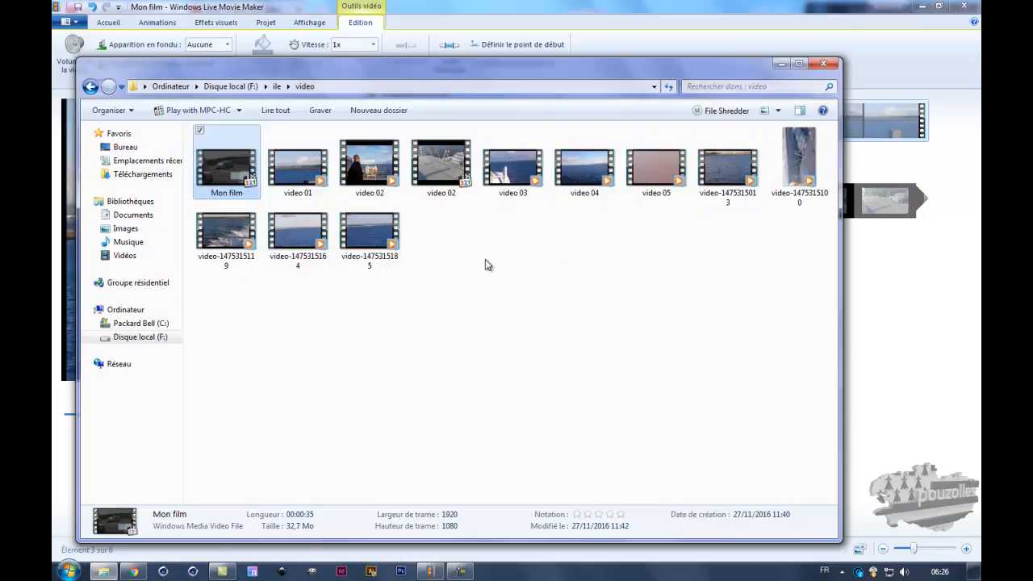
Compare the file details of the WMV and MP4 versions of "video 02", close Explorer, and cancel saving the project.
{"action": "left_click", "coordinate": [438, 176]}
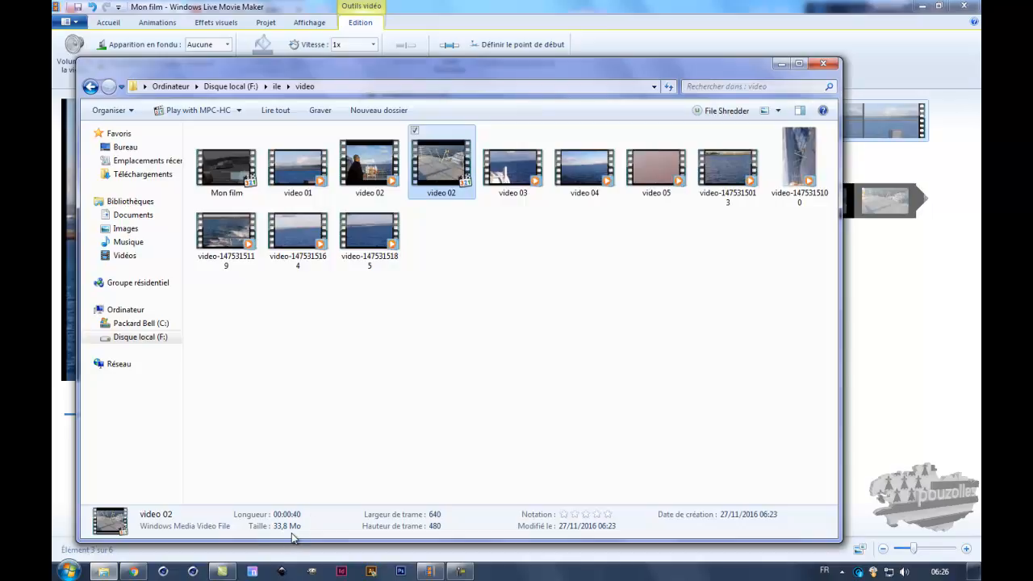
{"action": "left_click", "coordinate": [370, 179]}
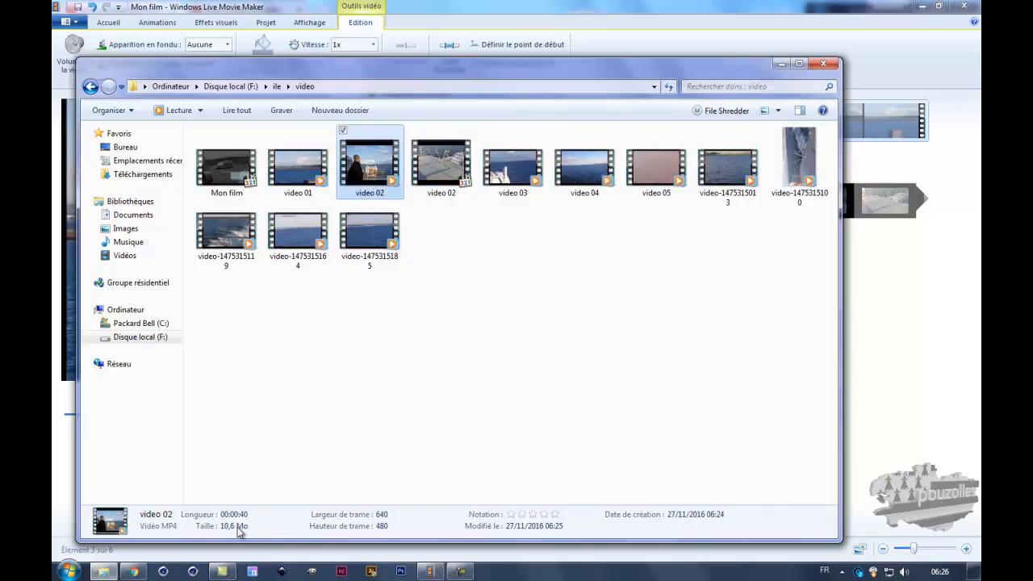
{"action": "left_click", "coordinate": [443, 168]}
{"action": "left_click", "coordinate": [369, 171]}
{"action": "left_click", "coordinate": [440, 173]}
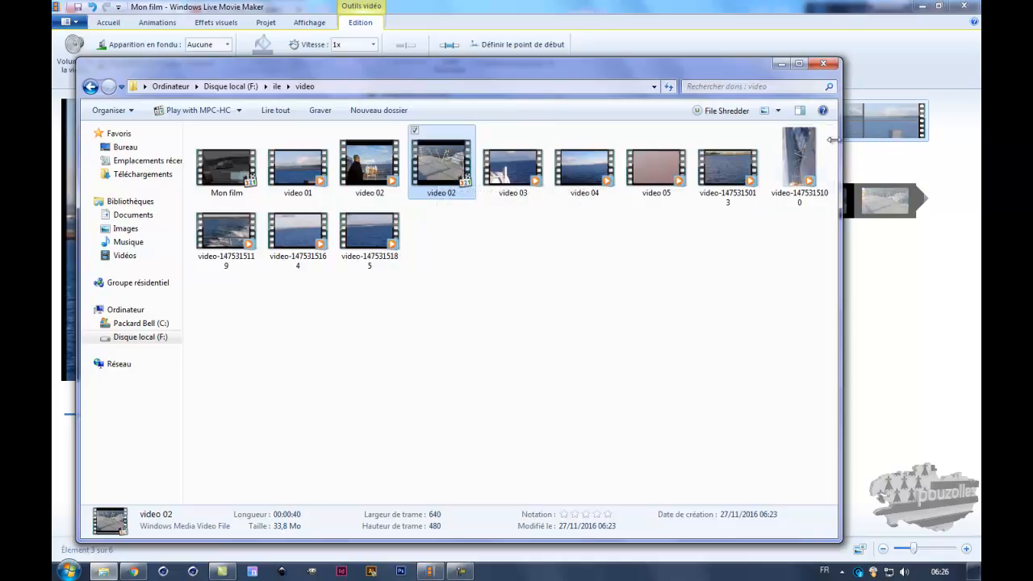
{"action": "left_click", "coordinate": [821, 65]}
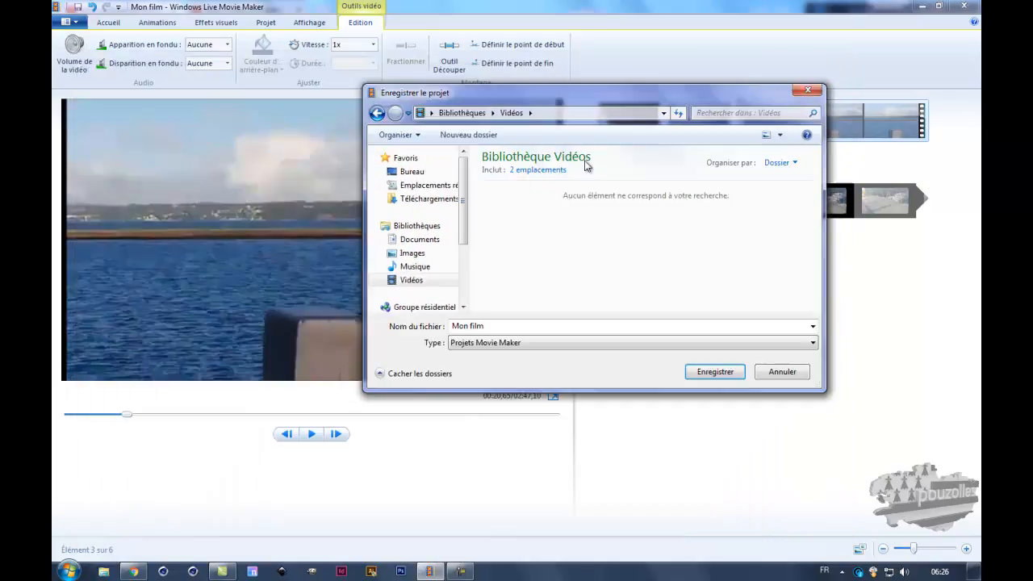
{"action": "left_click", "coordinate": [782, 372]}
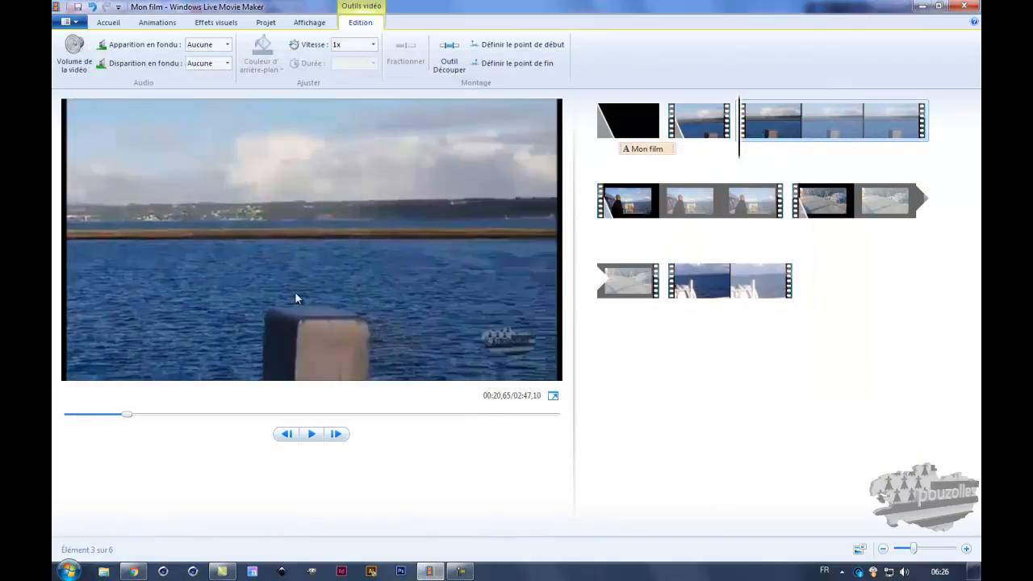
Review the web publishing destinations and the film export presets, from high definition to Windows Phone and custom settings.
{"action": "left_click", "coordinate": [73, 22]}
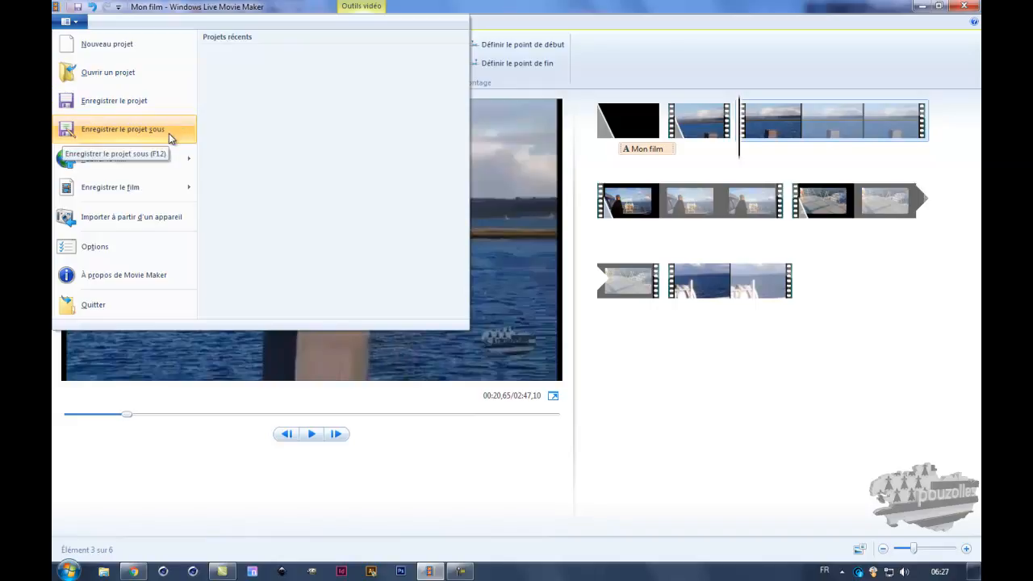
{"action": "mouse_move", "coordinate": [143, 165]}
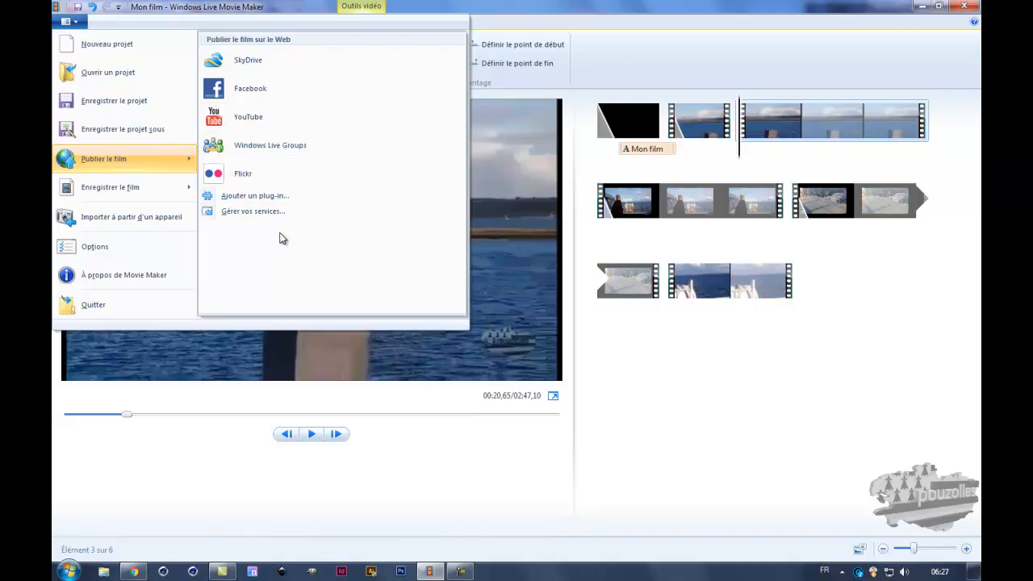
{"action": "mouse_move", "coordinate": [139, 188]}
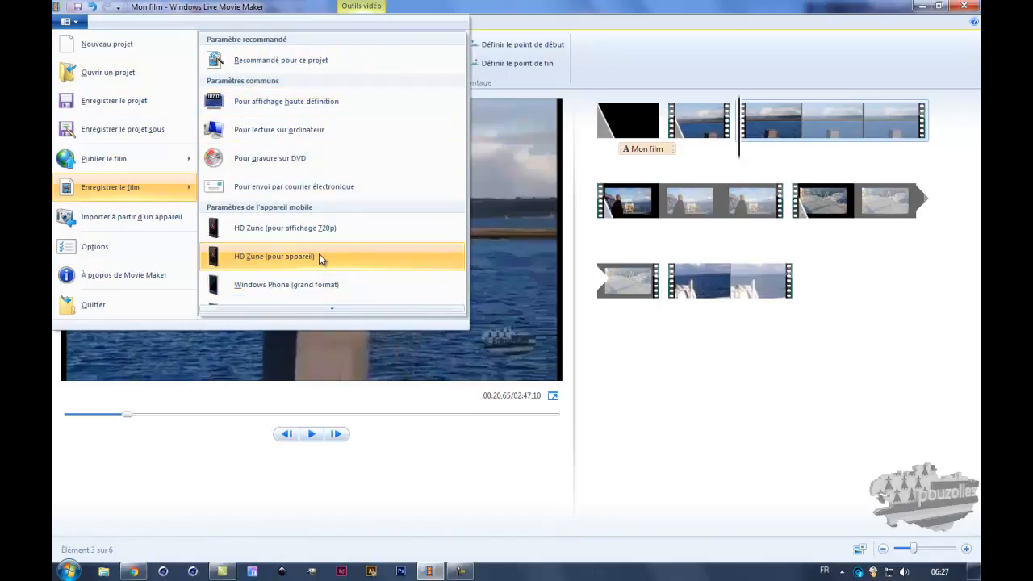
{"action": "scroll", "coordinate": [347, 242], "scroll_direction": "down", "scroll_amount": 1}
{"action": "scroll", "coordinate": [351, 236], "scroll_direction": "up", "scroll_amount": 1}
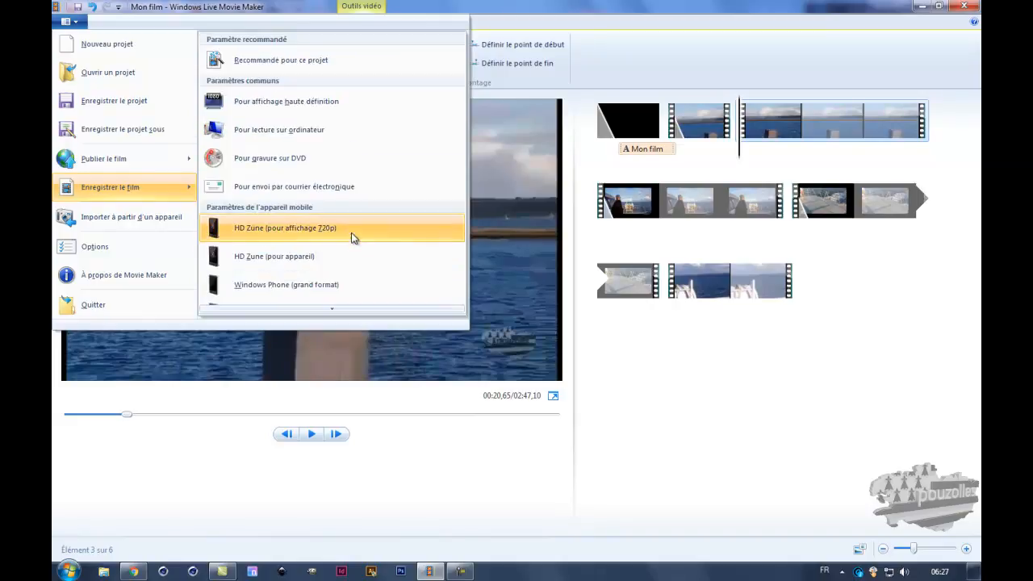
{"action": "scroll", "coordinate": [350, 235], "scroll_direction": "down", "scroll_amount": 1}
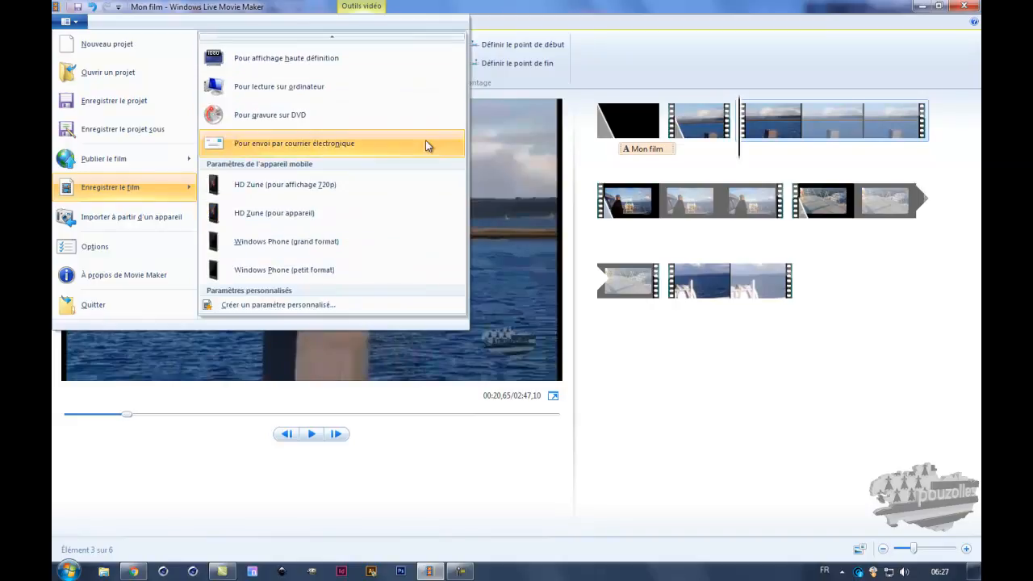
{"action": "scroll", "coordinate": [327, 42], "scroll_direction": "up", "scroll_amount": 1}
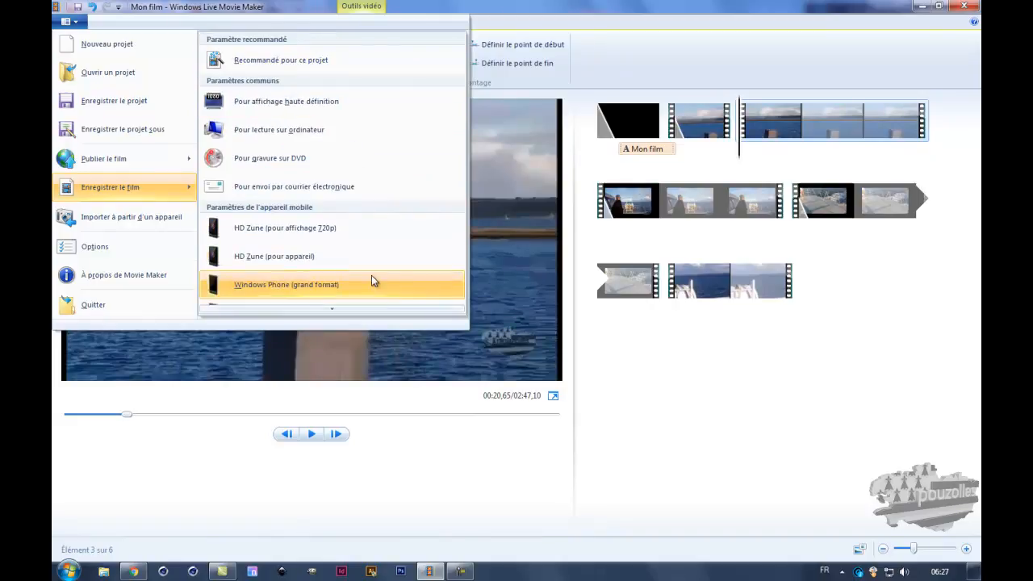
{"action": "mouse_move", "coordinate": [340, 307]}
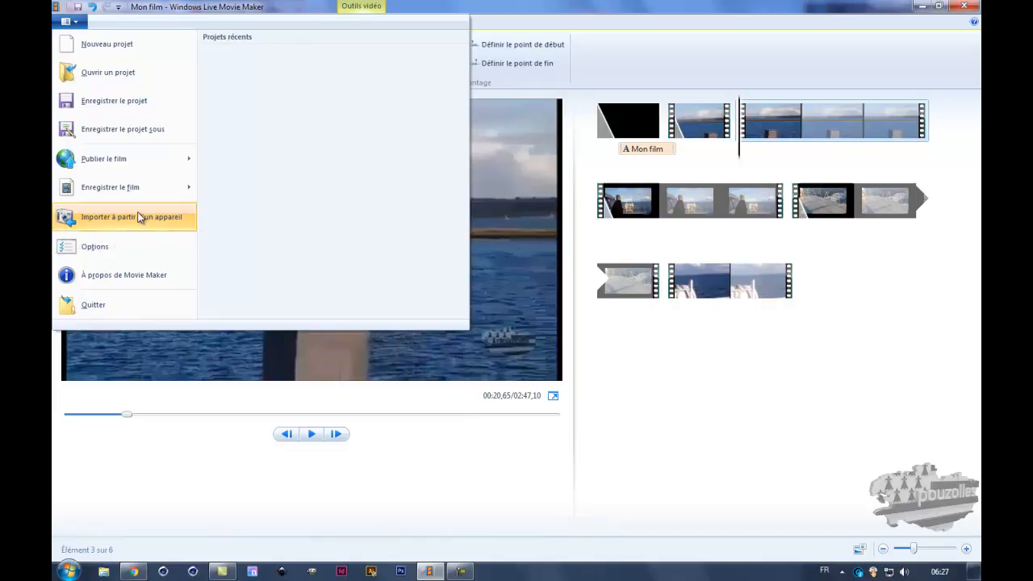
Review the program options for general information, webcam, captions and privacy, and leave them without applying changes.
{"action": "left_click", "coordinate": [92, 247]}
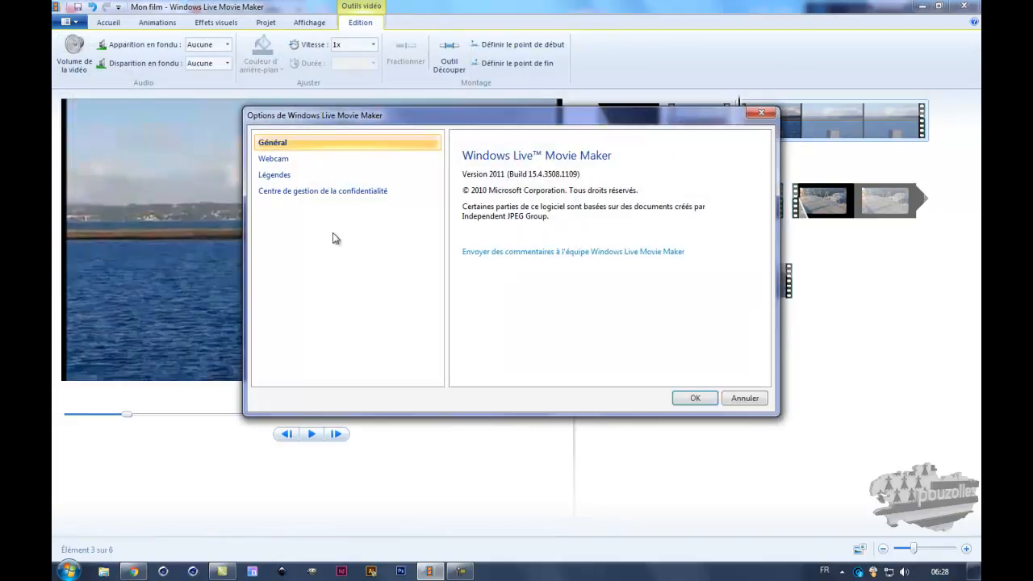
{"action": "left_click", "coordinate": [295, 165]}
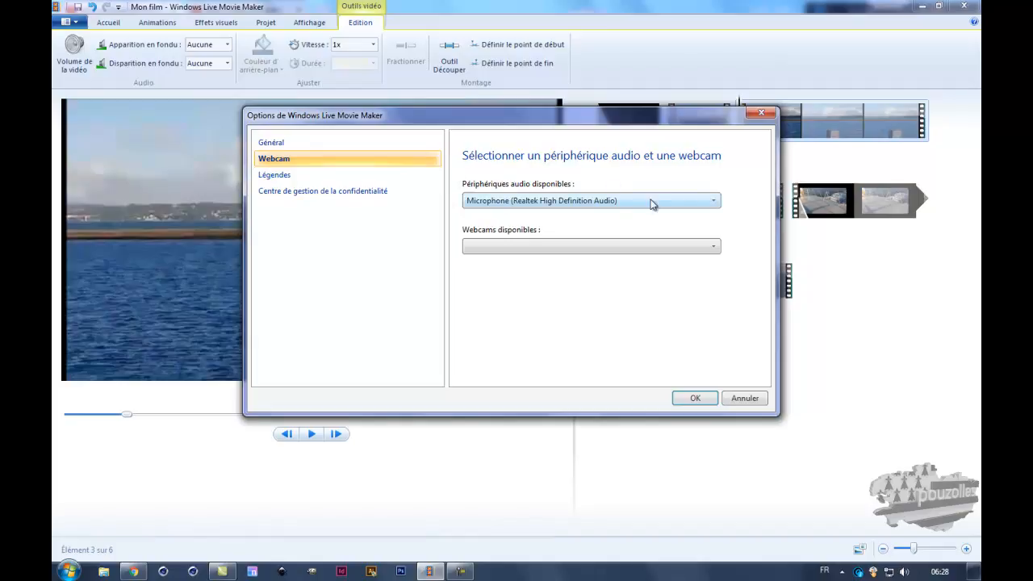
{"action": "left_click", "coordinate": [294, 179]}
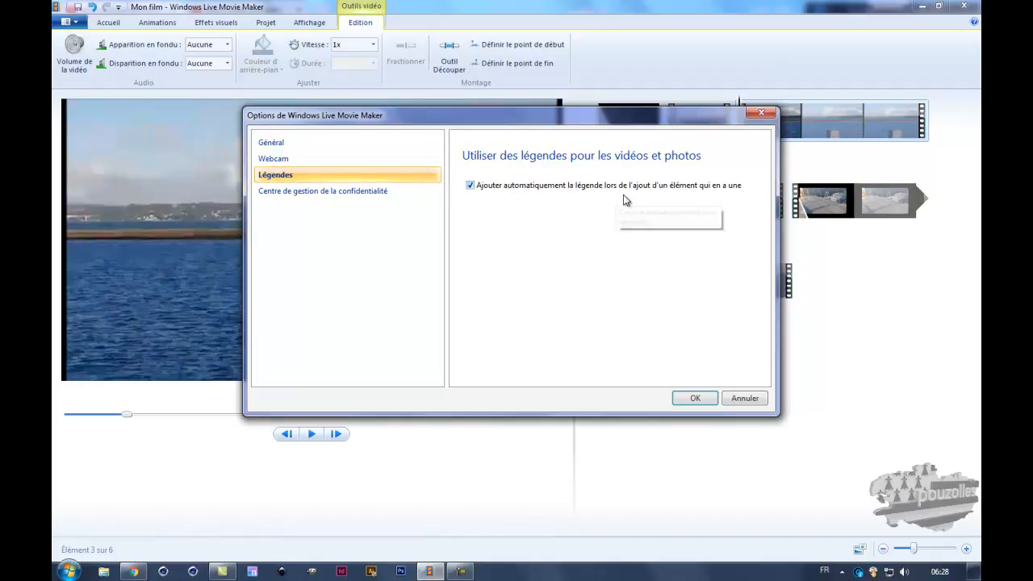
{"action": "left_click", "coordinate": [317, 201]}
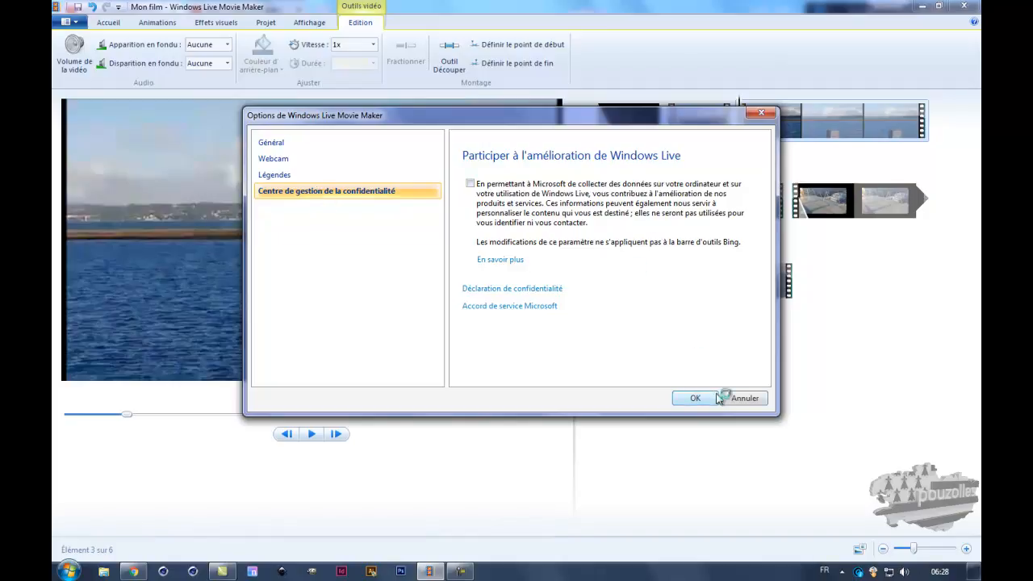
{"action": "left_click", "coordinate": [744, 399]}
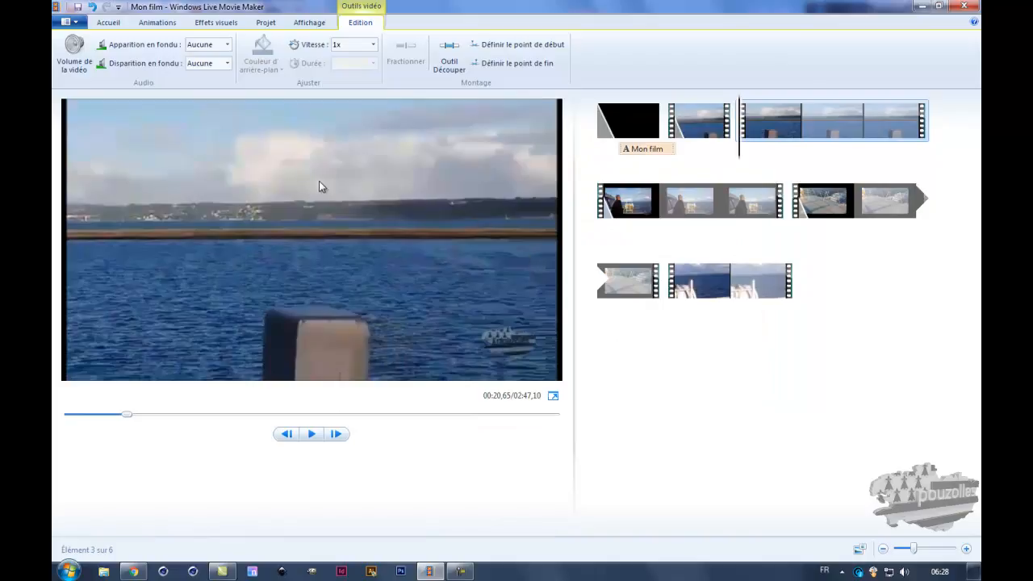
Review the film's web publishing destinations, including SkyDrive, Facebook, YouTube, Windows Live Groups and Flickr.
{"action": "left_click", "coordinate": [73, 22]}
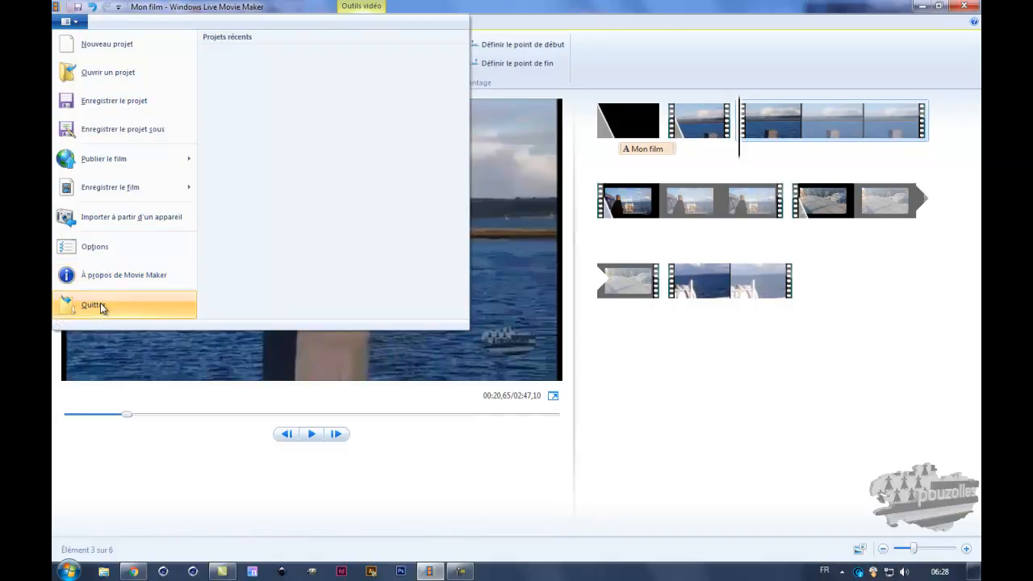
{"action": "left_click", "coordinate": [607, 6]}
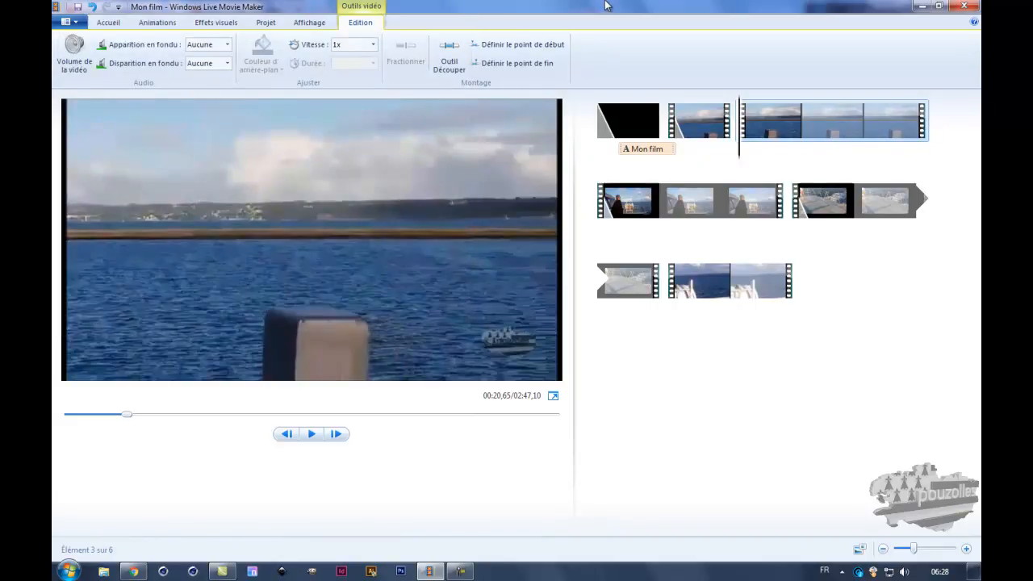
{"action": "left_click", "coordinate": [108, 24]}
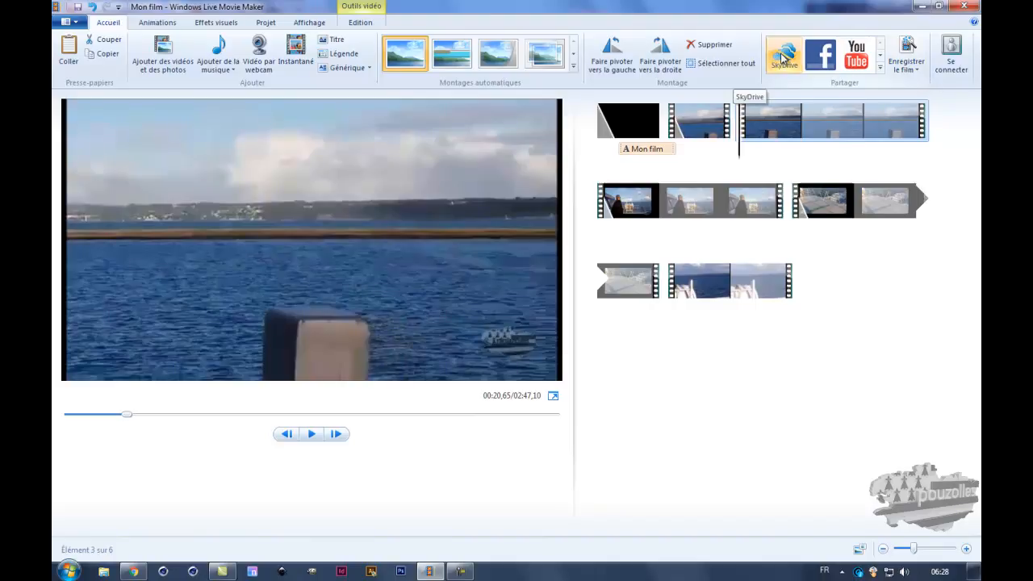
{"action": "left_click", "coordinate": [69, 22]}
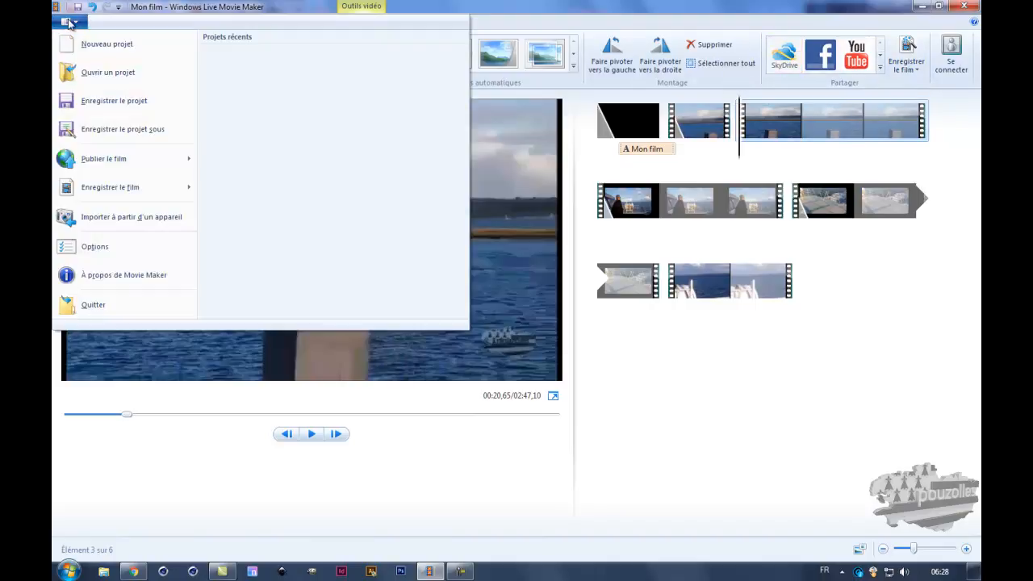
{"action": "mouse_move", "coordinate": [95, 163]}
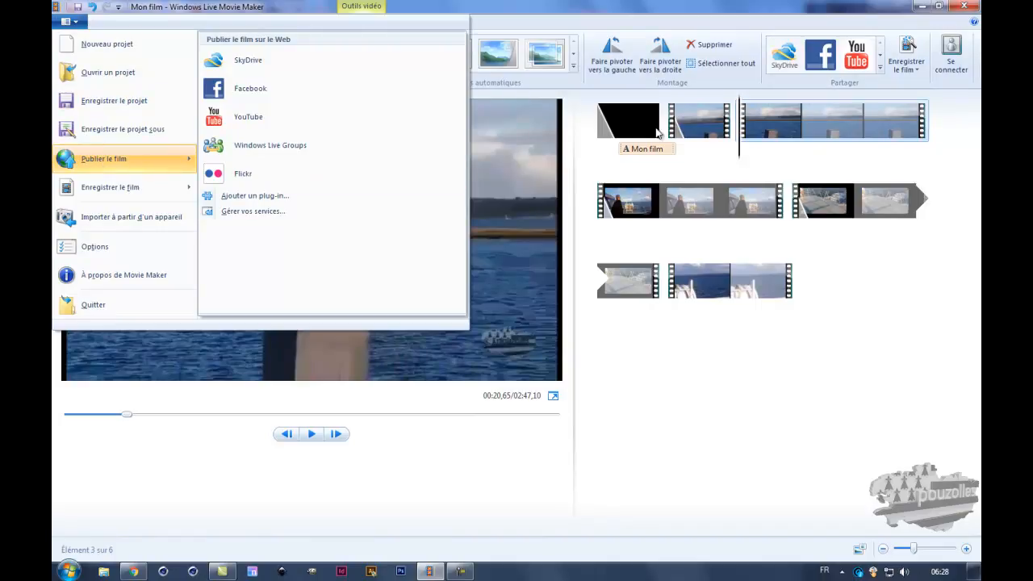
{"action": "left_click", "coordinate": [882, 57]}
{"action": "left_click", "coordinate": [882, 56]}
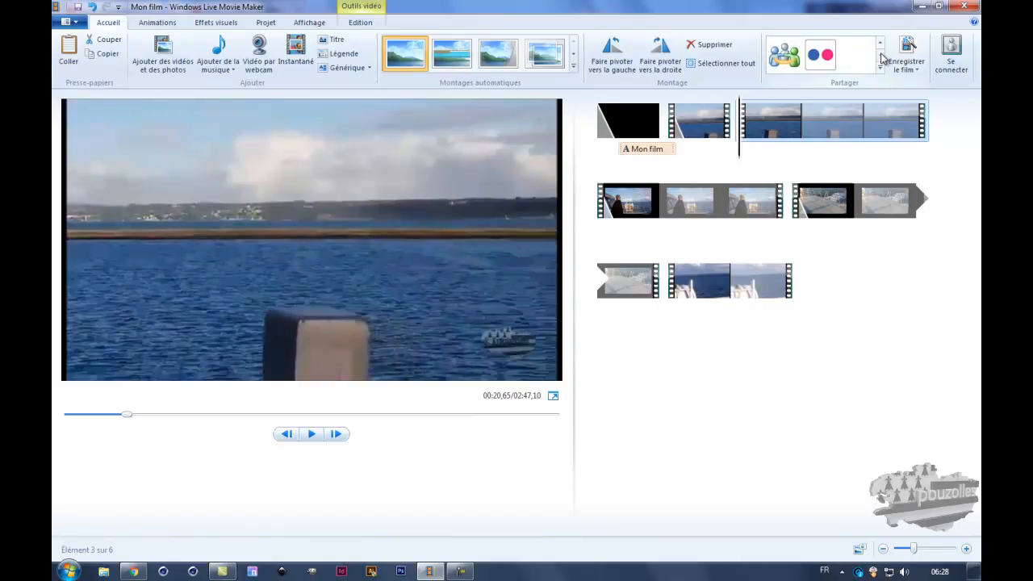
{"action": "left_click", "coordinate": [881, 44]}
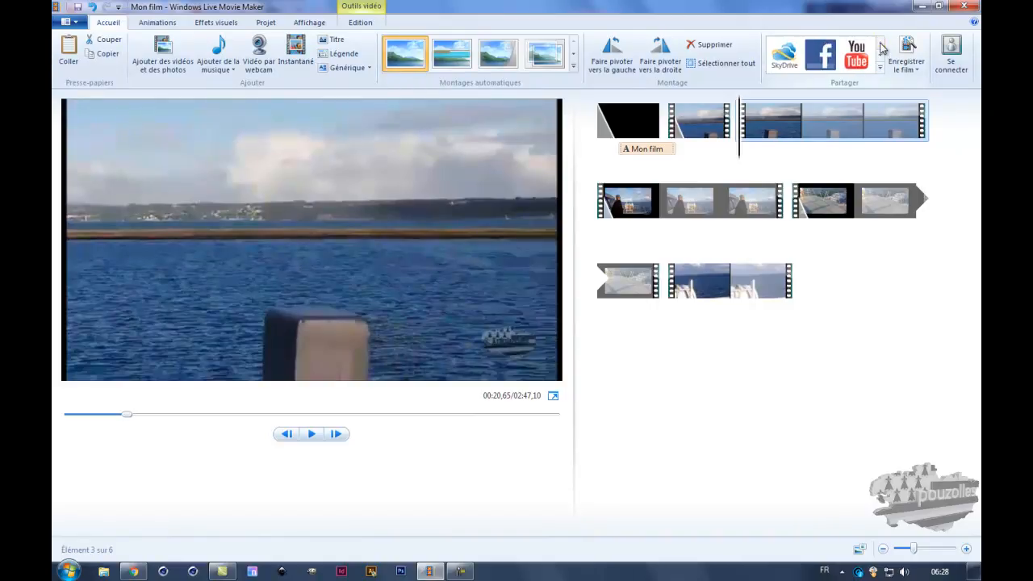
Check the shortcut list of film export presets, from the recommended setting to Windows Phone, and the account sign-in option.
{"action": "left_click", "coordinate": [916, 70]}
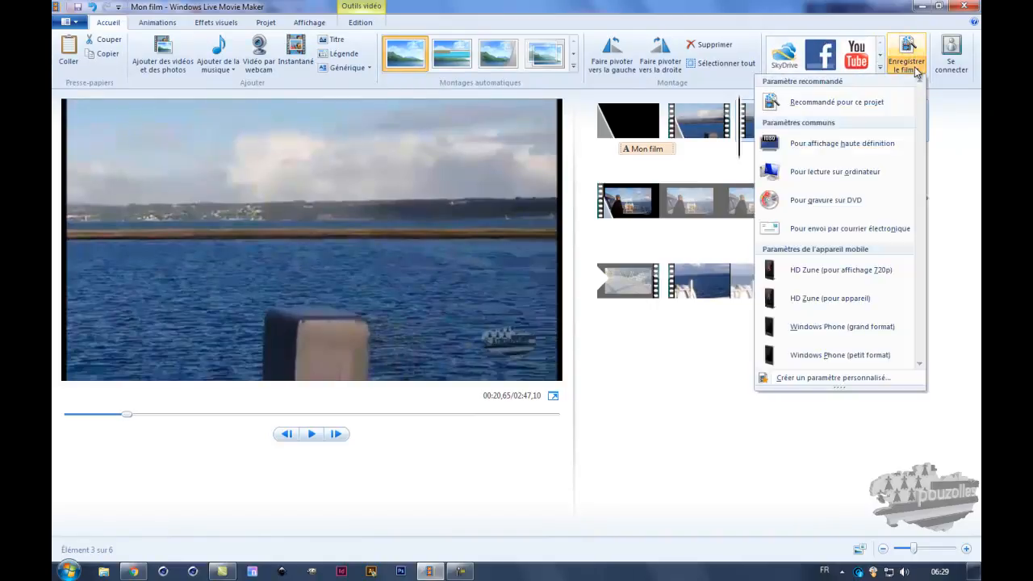
{"action": "left_click", "coordinate": [81, 23]}
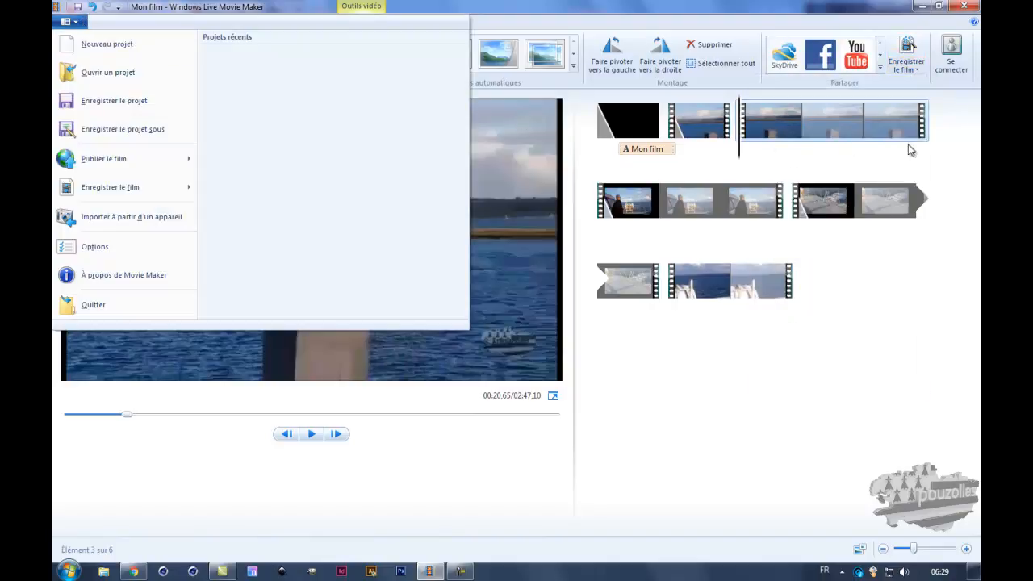
{"action": "left_click", "coordinate": [928, 349]}
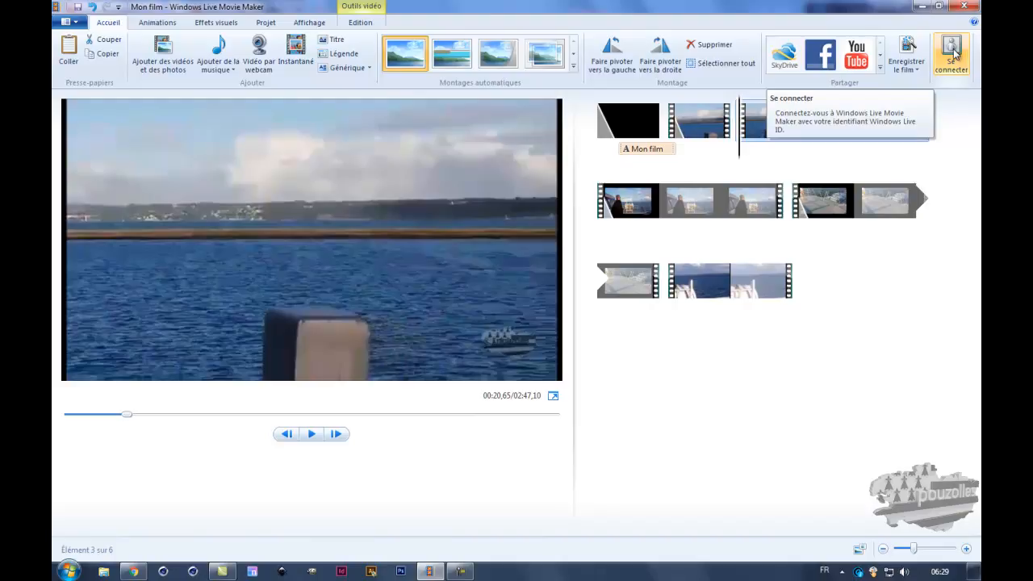
Start publishing the film to YouTube at 1920 x 1080 and dismiss the Windows Live sign-in request.
{"action": "left_click", "coordinate": [861, 60]}
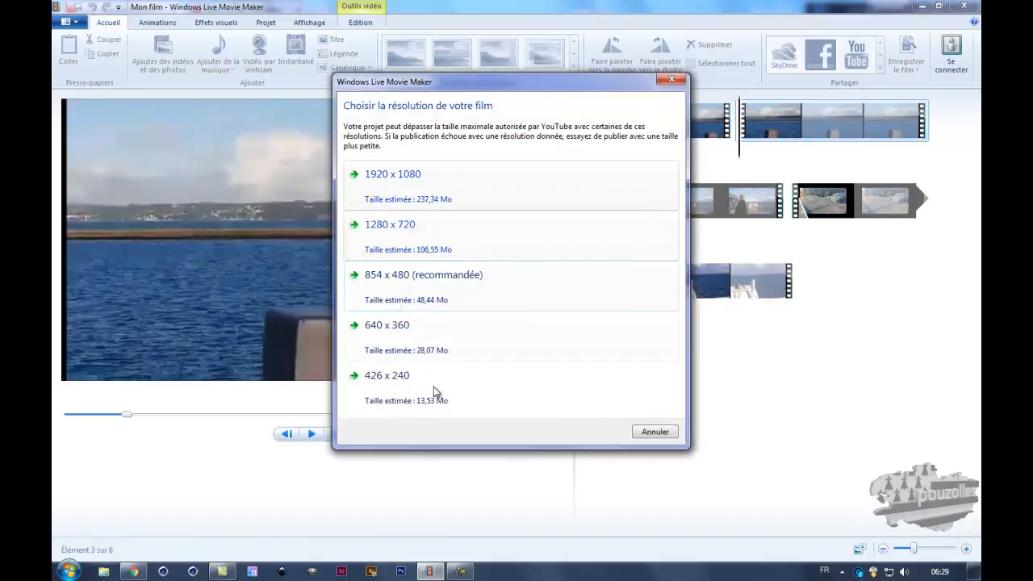
{"action": "left_click", "coordinate": [411, 176]}
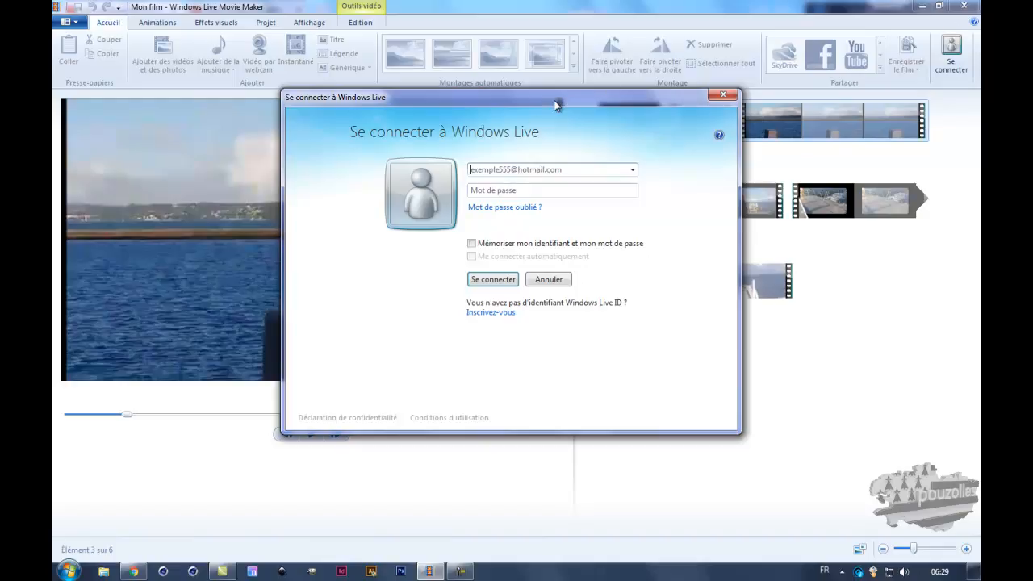
{"action": "left_click_drag", "start_coordinate": [555, 104], "coordinate": [540, 131]}
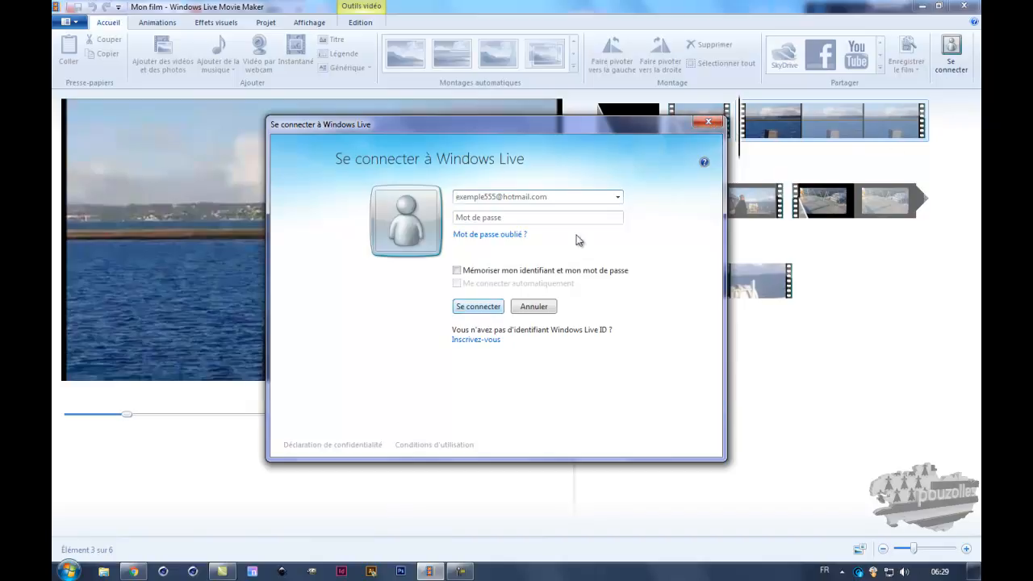
{"action": "left_click", "coordinate": [711, 122]}
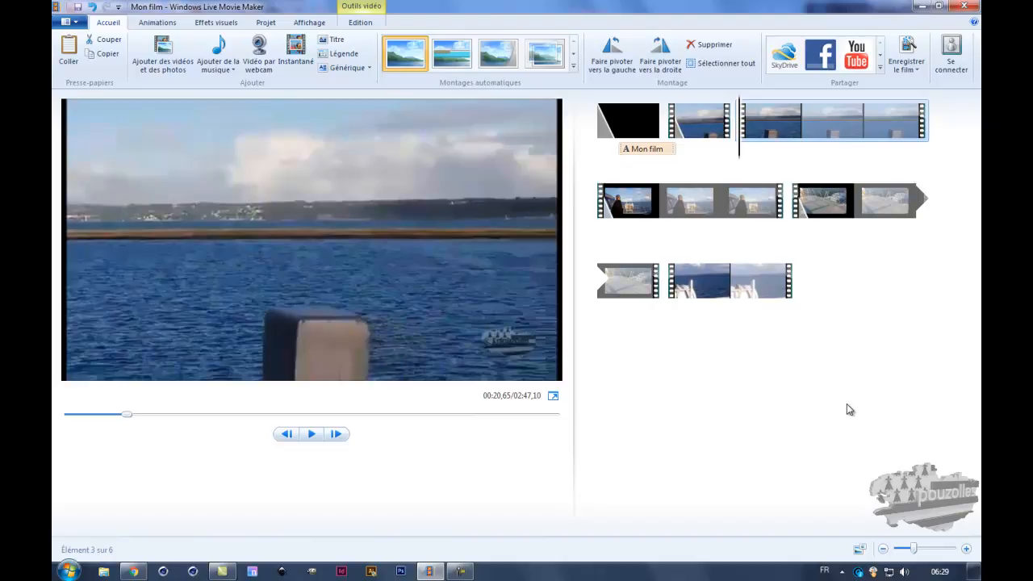
Add a caption at 20.65 s on the third clip, move its placeholder text up to the horizon, and preview it.
{"action": "left_click", "coordinate": [343, 54]}
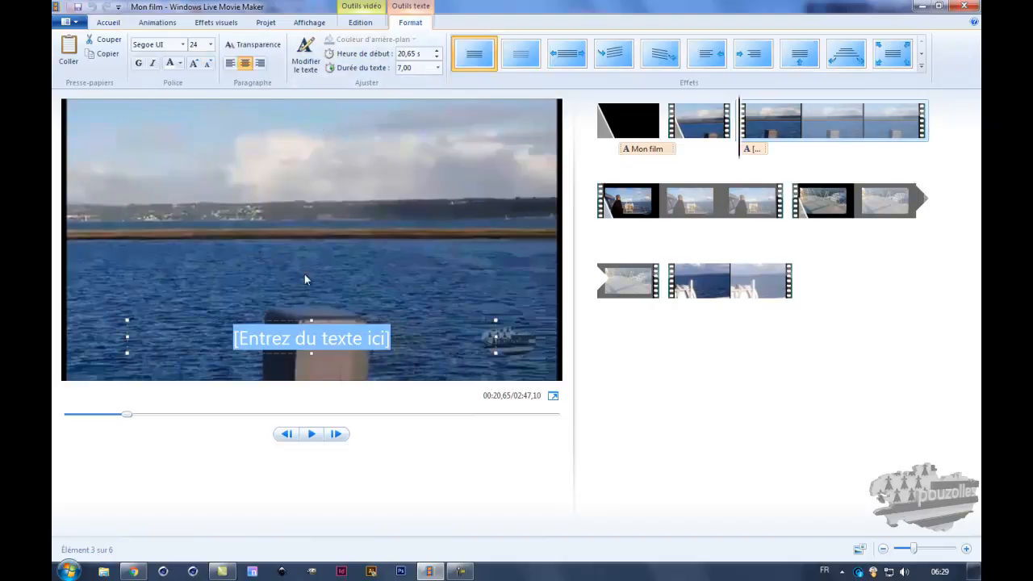
{"action": "left_click_drag", "start_coordinate": [311, 320], "coordinate": [307, 180]}
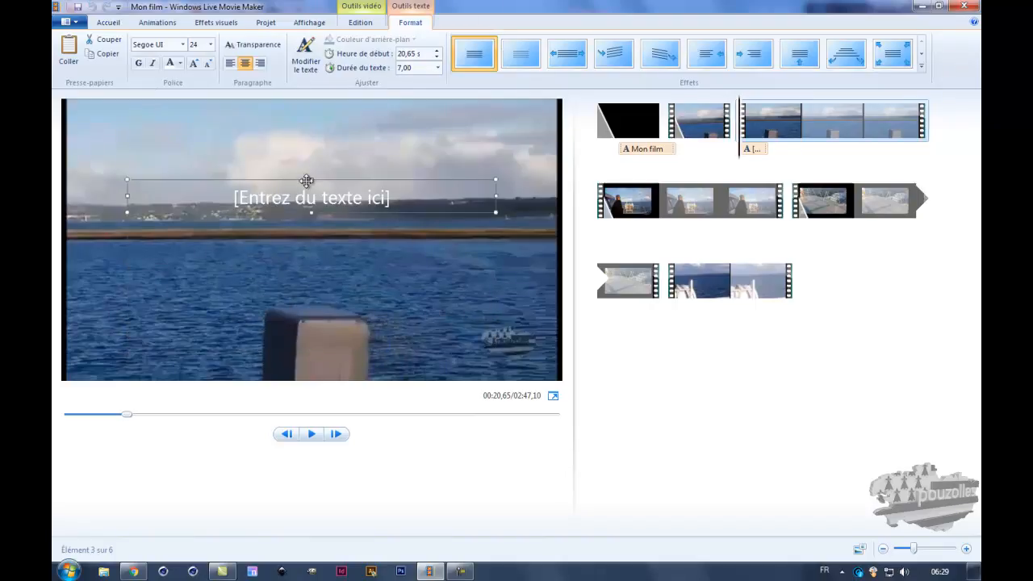
{"action": "left_click", "coordinate": [311, 434]}
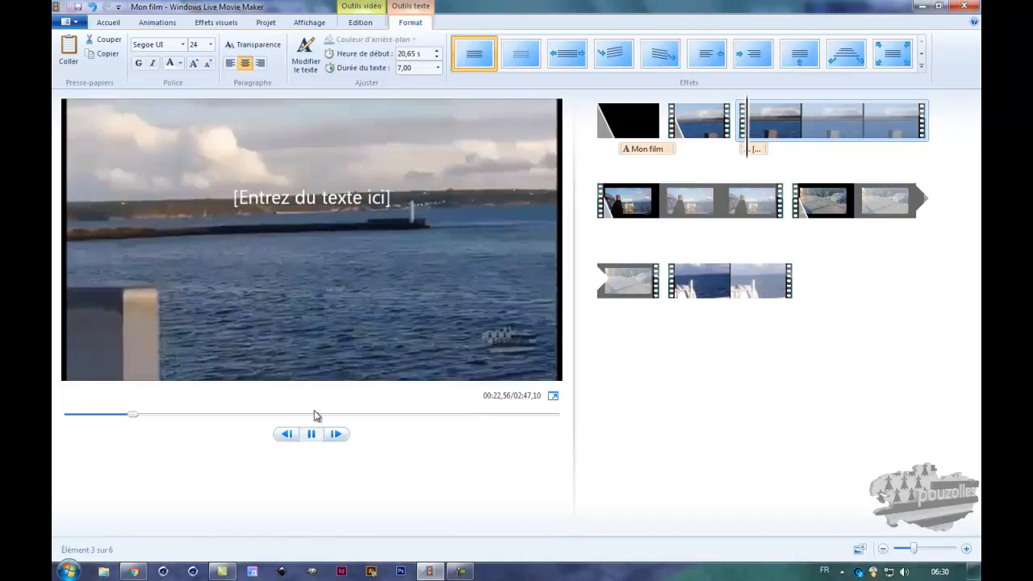
{"action": "left_click", "coordinate": [313, 436]}
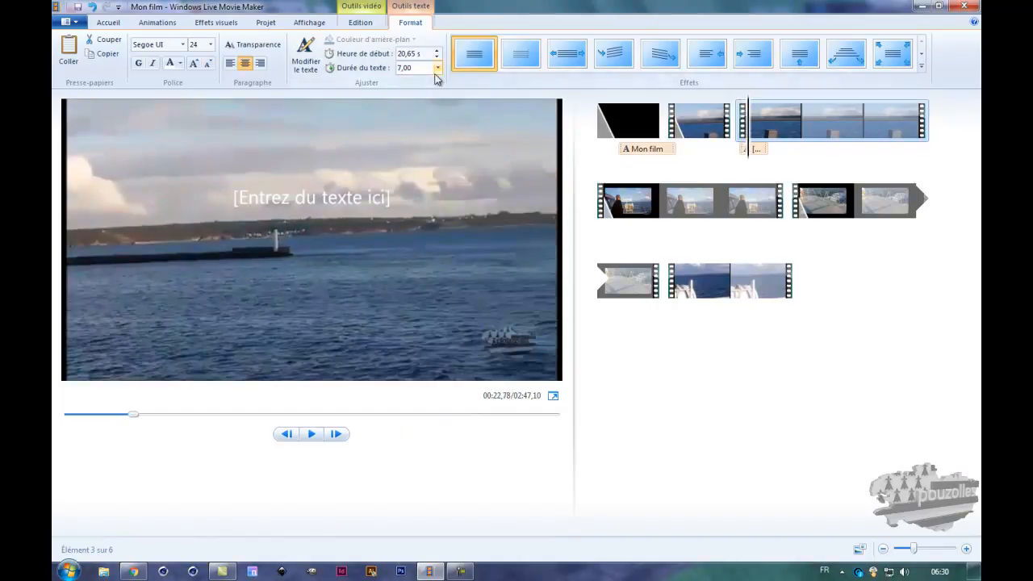
Check the available Générique credit types and apply the automatic montage theme preceding the black-and-white one, without adding music.
{"action": "left_click", "coordinate": [686, 144]}
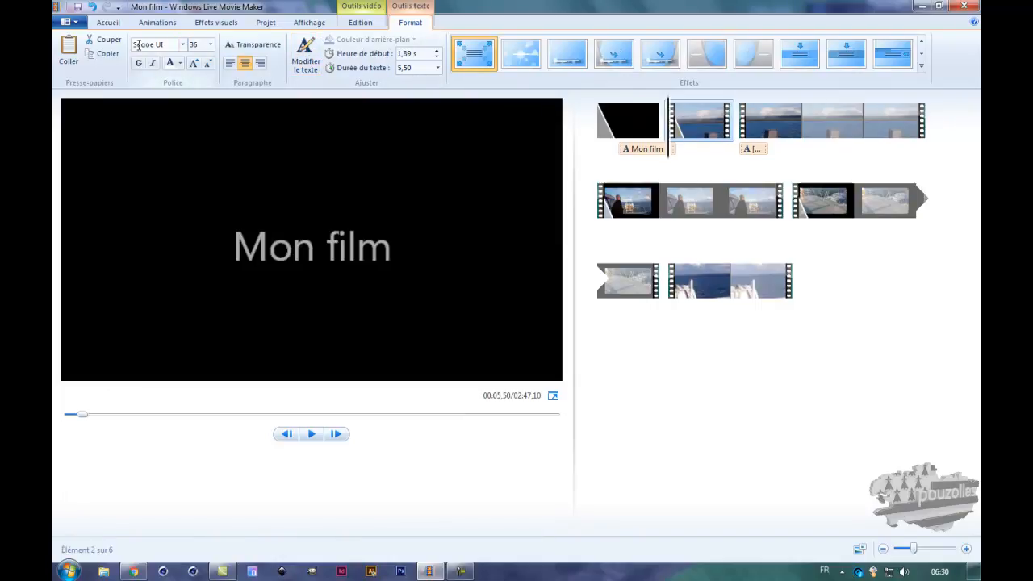
{"action": "left_click", "coordinate": [107, 22]}
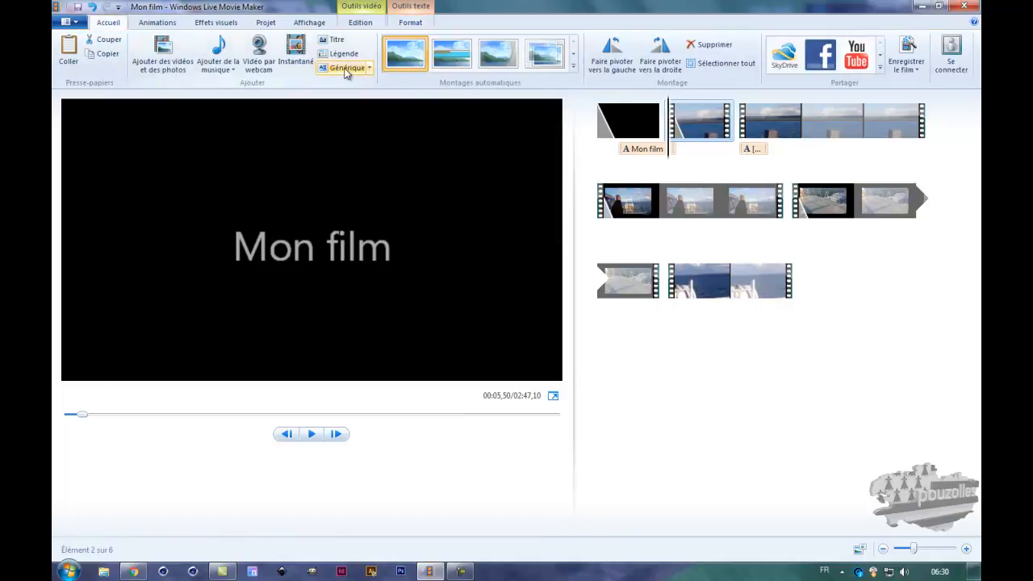
{"action": "left_click", "coordinate": [369, 69]}
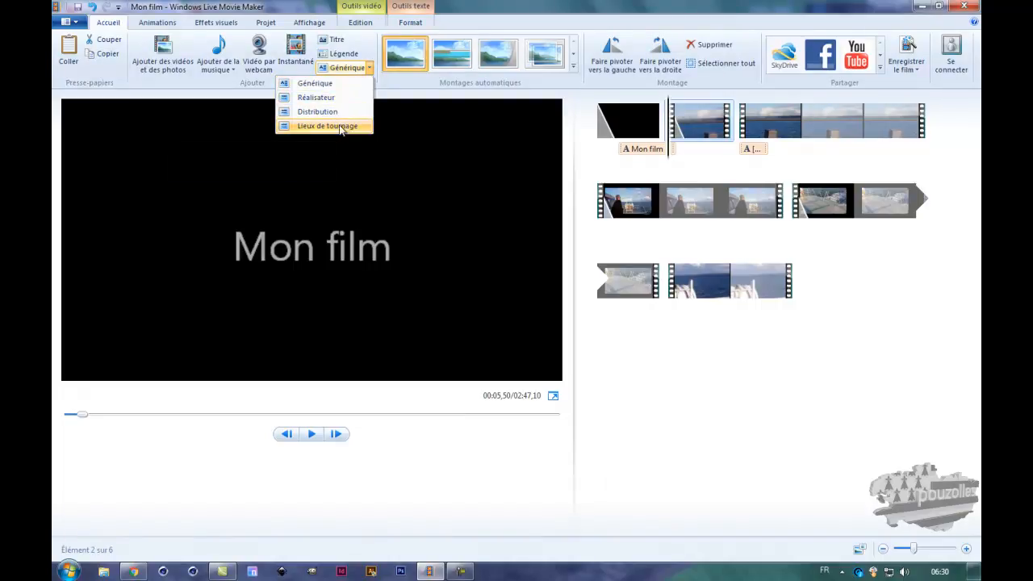
{"action": "left_click", "coordinate": [574, 54]}
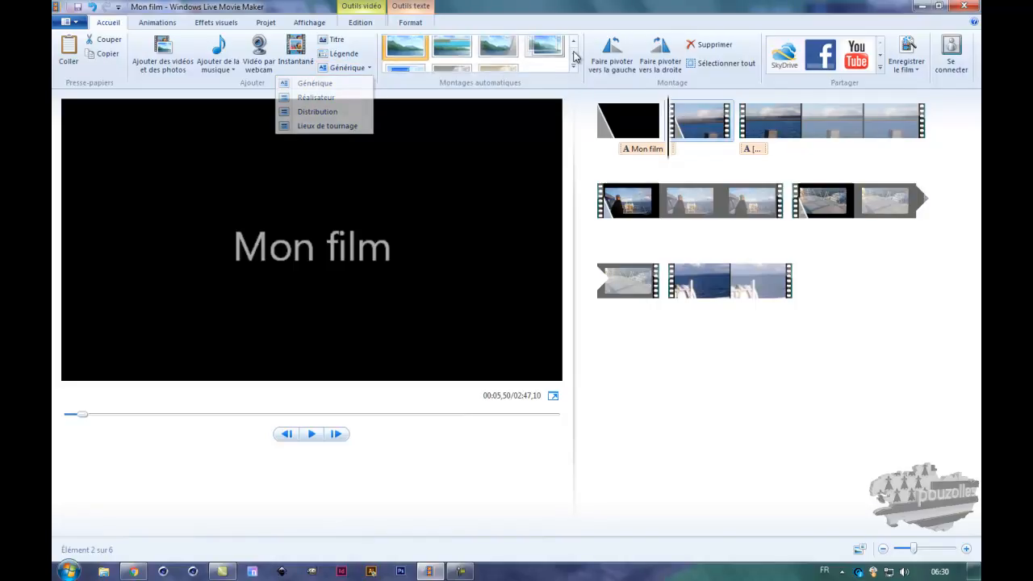
{"action": "left_click", "coordinate": [404, 58]}
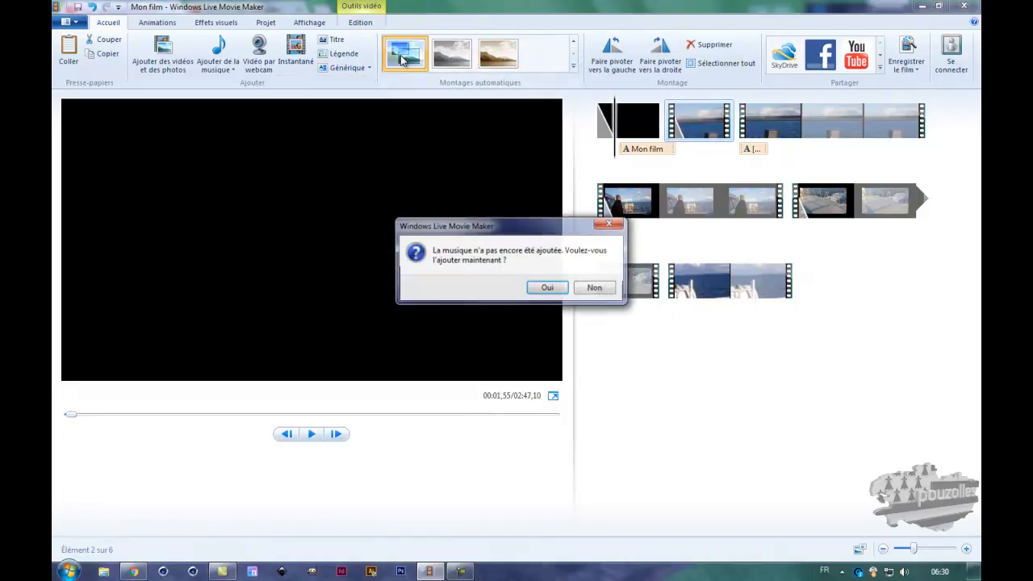
{"action": "left_click", "coordinate": [596, 288]}
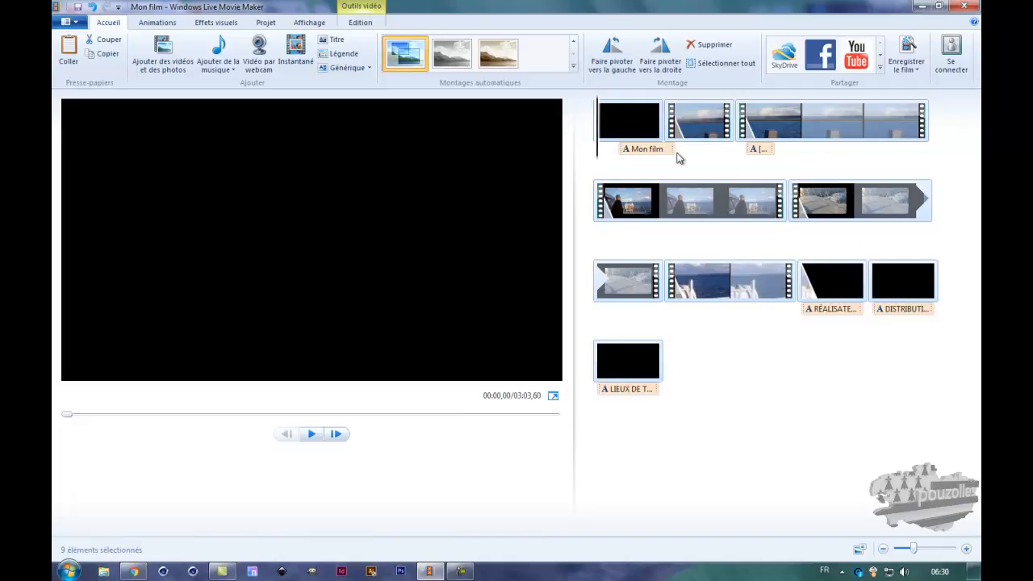
Scrub through the generated montage and credits, and delete the DISTRIBUTION credit near the end of the film.
{"action": "left_click_drag", "start_coordinate": [600, 158], "coordinate": [783, 218]}
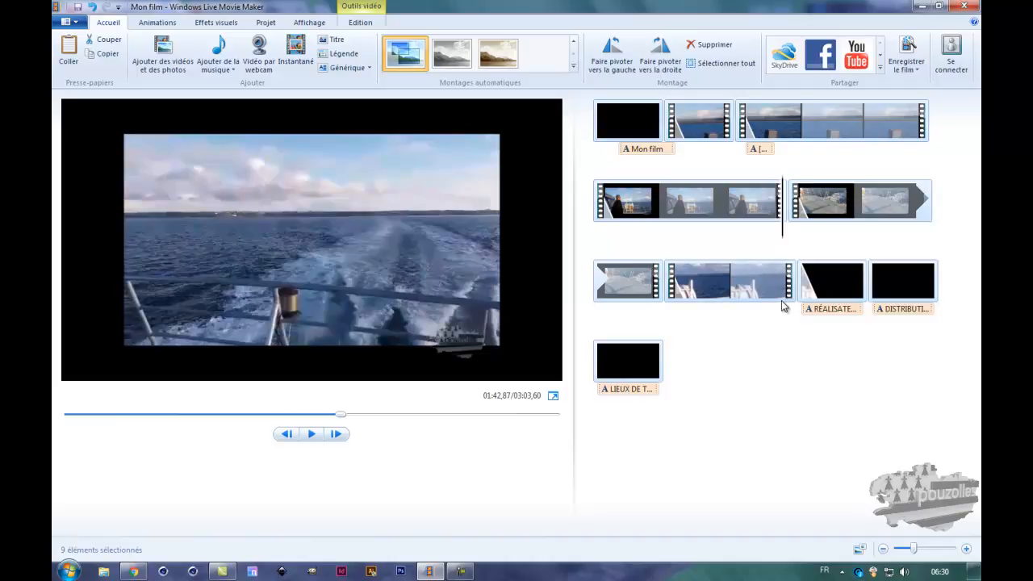
{"action": "left_click", "coordinate": [781, 301]}
{"action": "left_click_drag", "start_coordinate": [736, 321], "coordinate": [630, 404]}
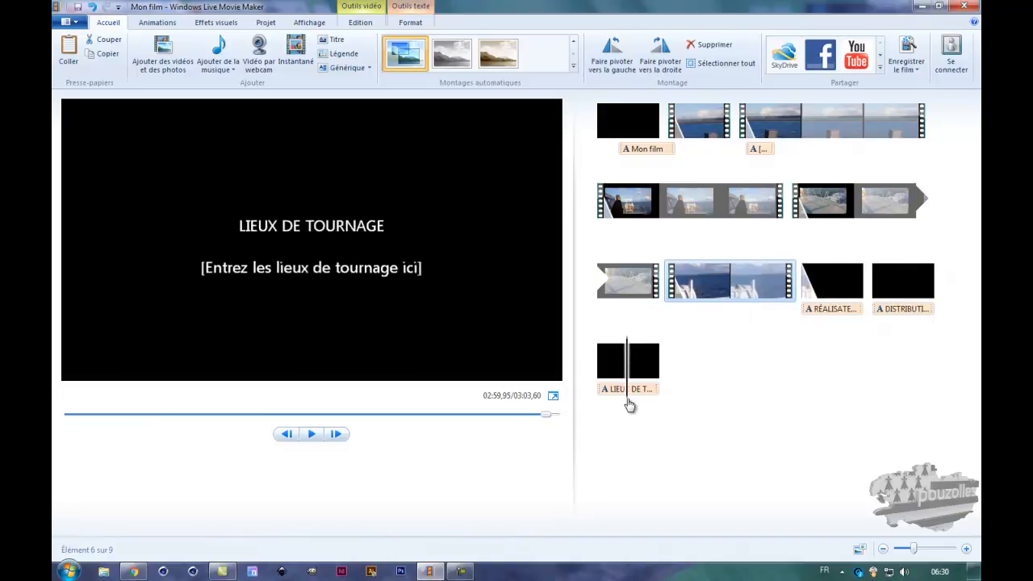
{"action": "left_click", "coordinate": [904, 284]}
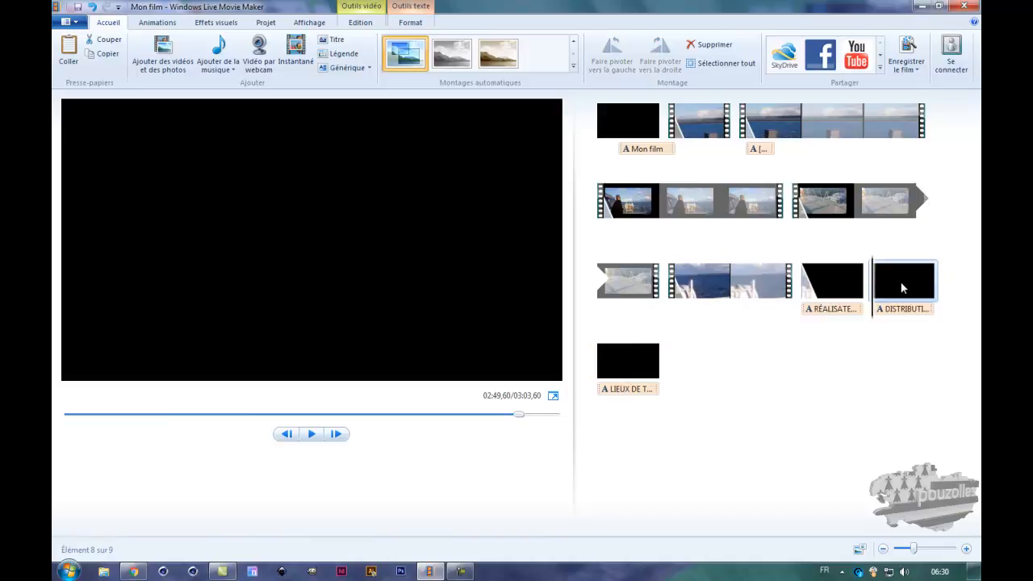
{"action": "key", "text": "Delete"}
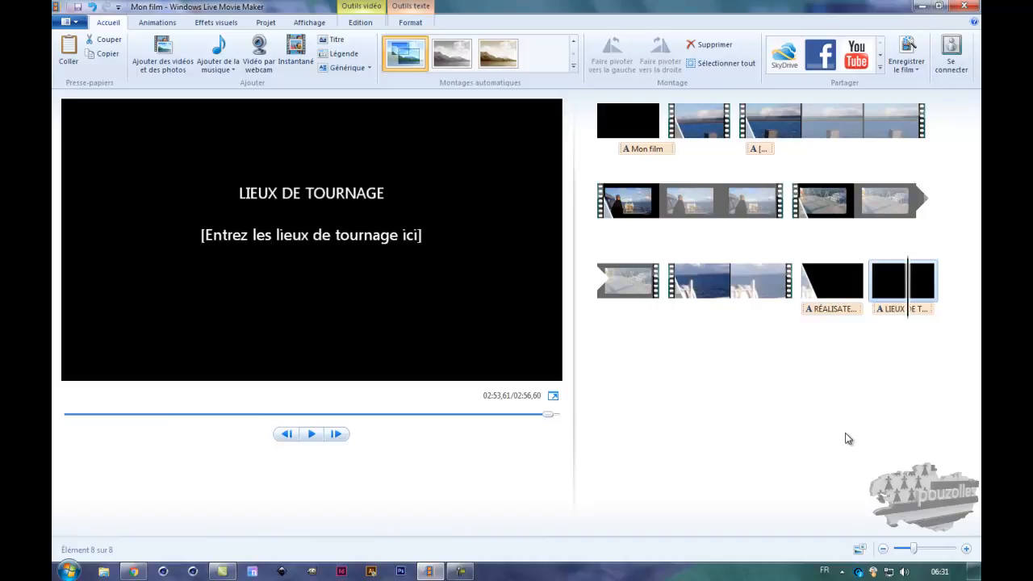
Preview the black-and-white and Sépia automatic montage themes and return to the first themes in the gallery.
{"action": "mouse_move", "coordinate": [452, 55]}
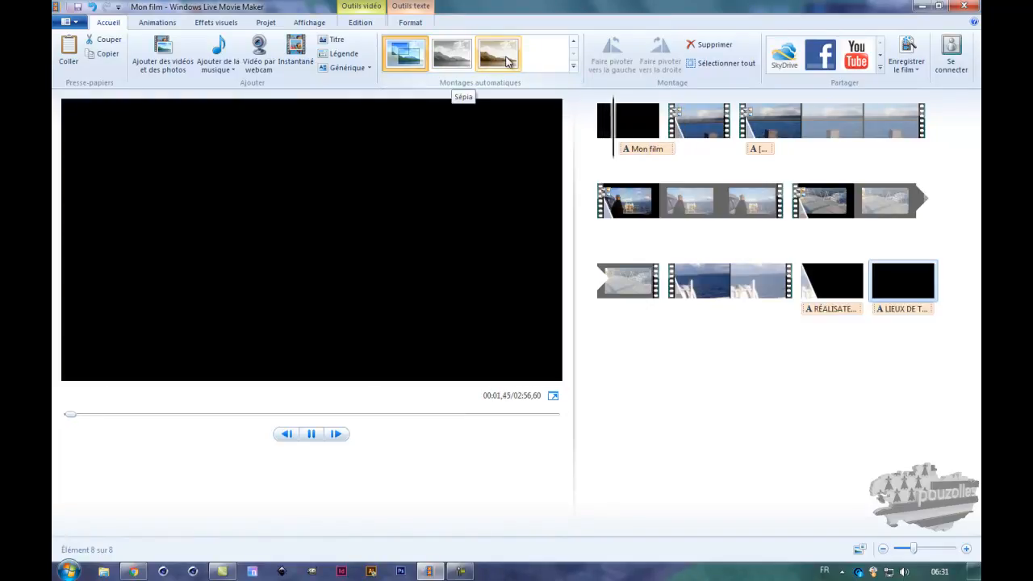
{"action": "left_click", "coordinate": [573, 54]}
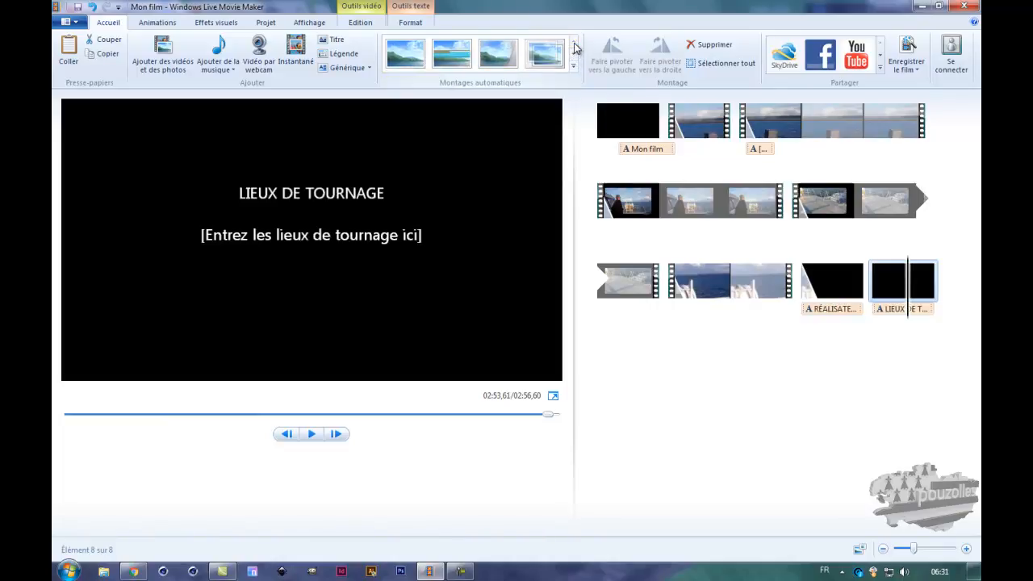